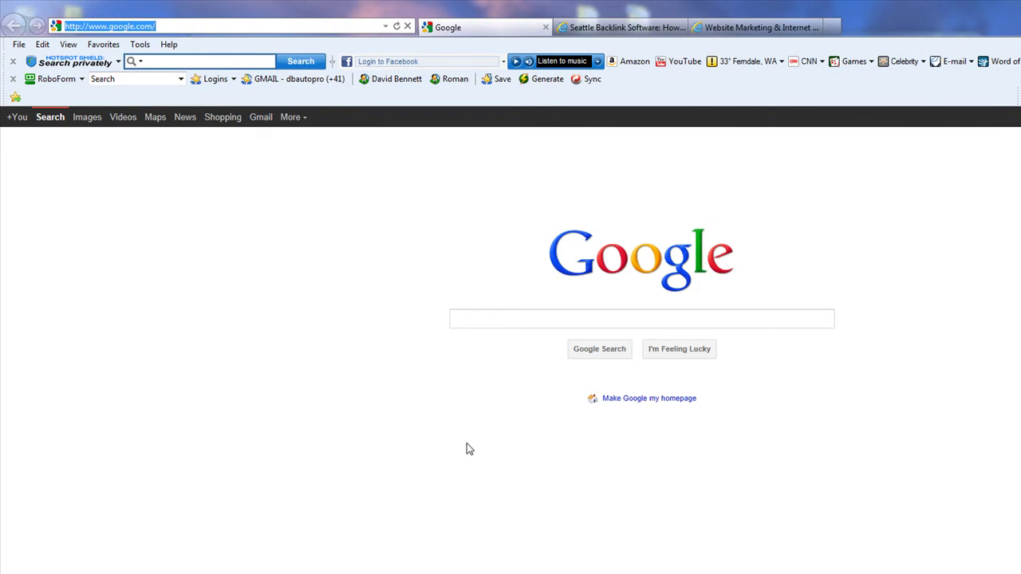
# Open mowg-crew.com, go to its resources page and highlight the Sleep Tool for Batch Files entry.
pyautogui.write('mowg-crew.co')
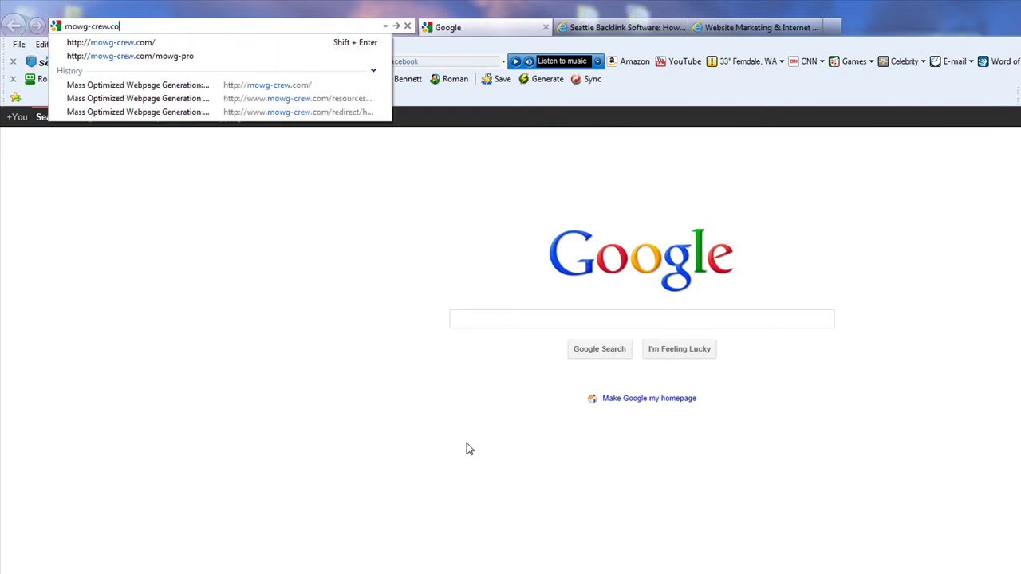
pyautogui.press('Return')
pyautogui.scroll(-10, 748, 341)
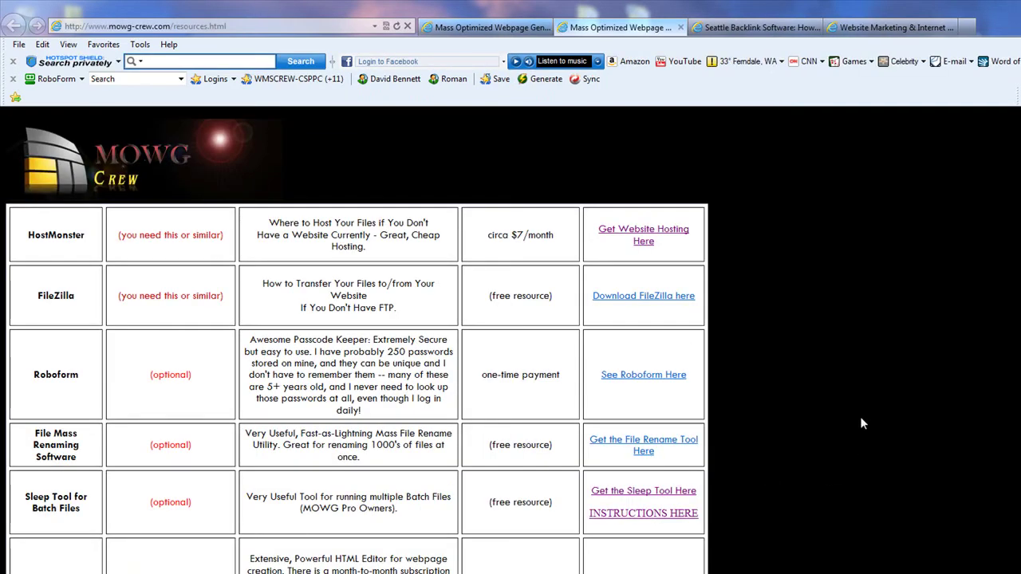
pyautogui.scroll(-3, 859, 424)
pyautogui.moveTo(95, 313); pyautogui.dragTo(21, 299)
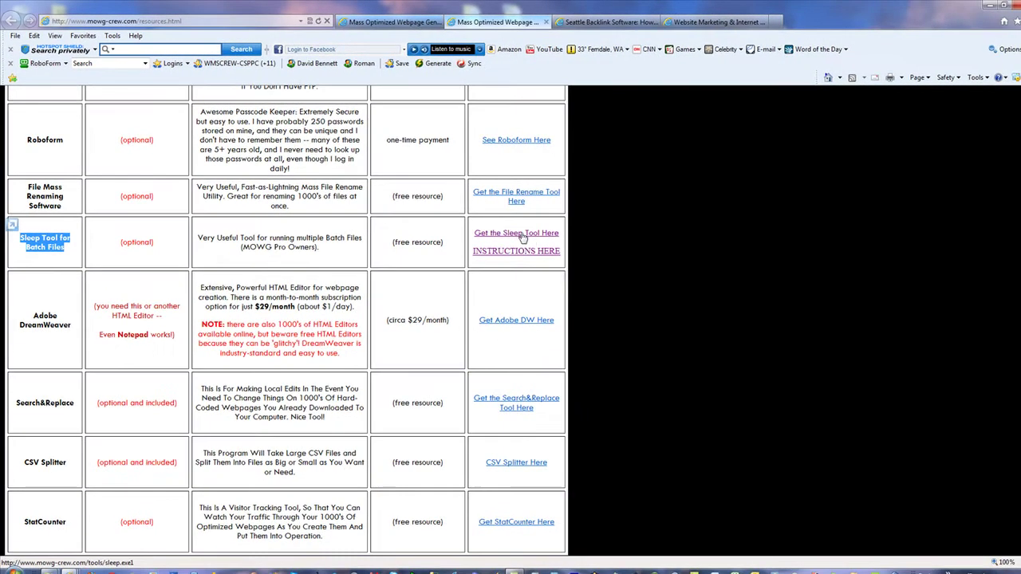
# Open the Sleep Tool's sleep-tool-instructions.doc without saving it, read through the instructions and close the document.
pyautogui.click(533, 253)
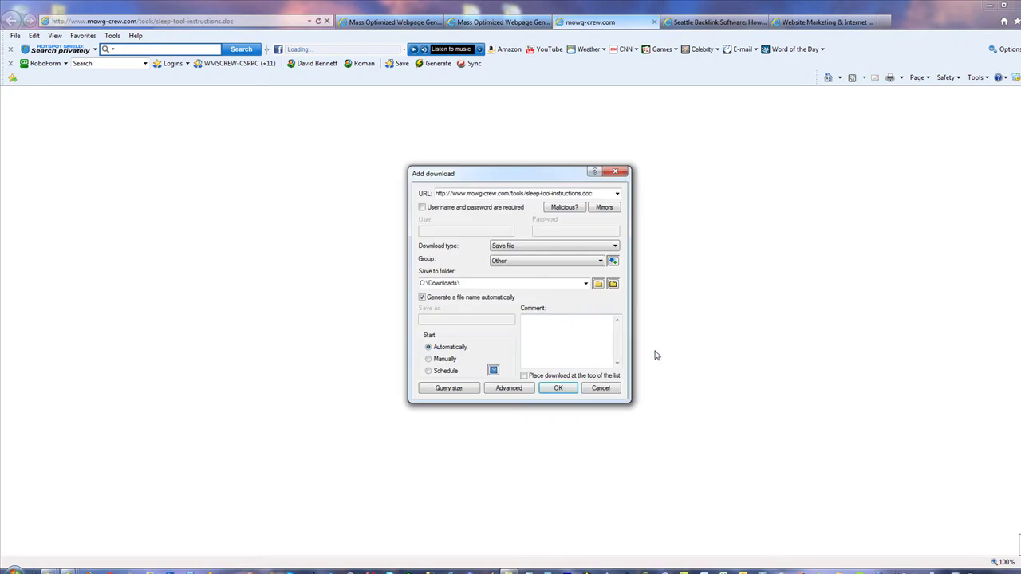
pyautogui.click(601, 386)
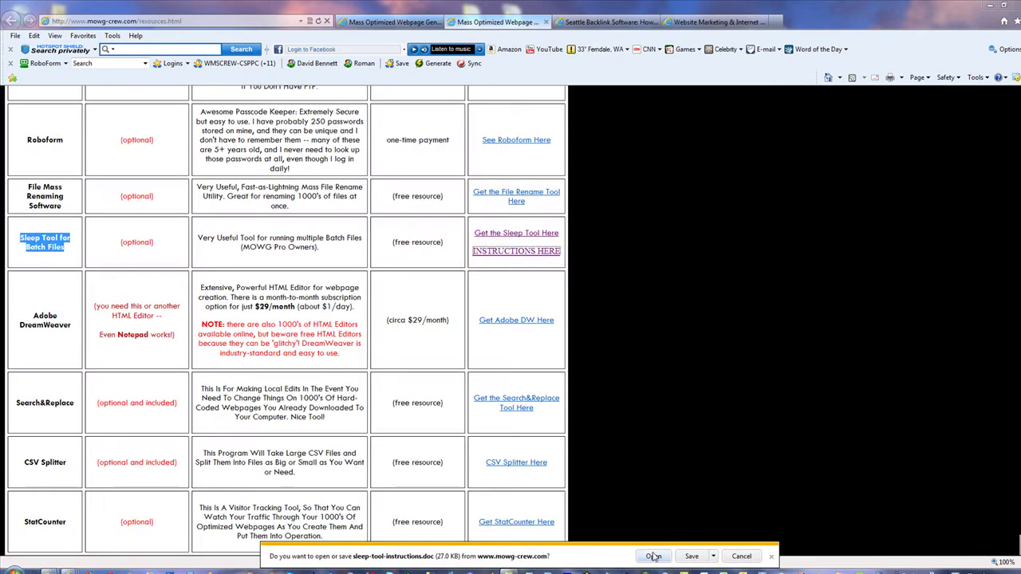
pyautogui.click(653, 556)
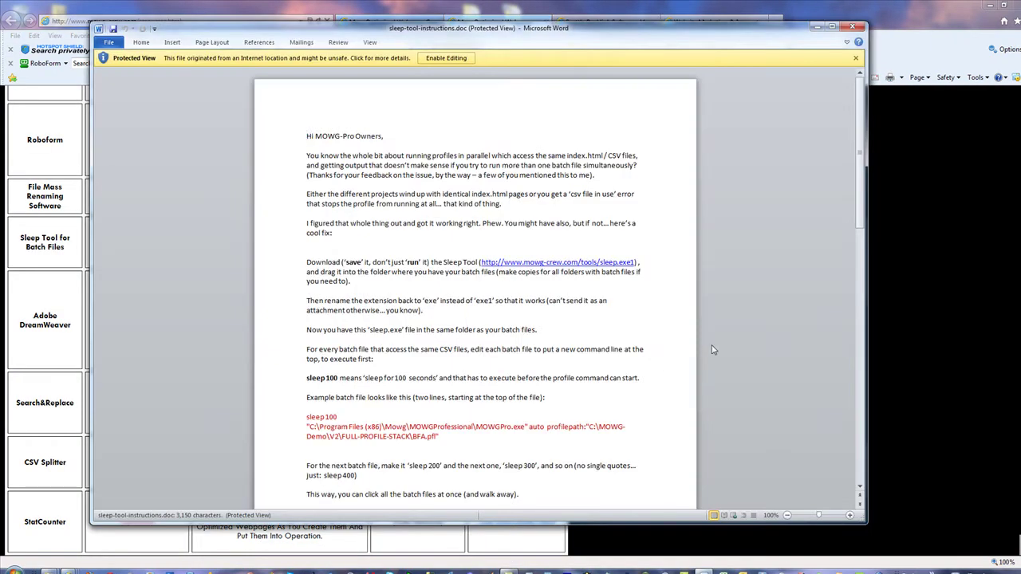
pyautogui.scroll(-8, 713, 350)
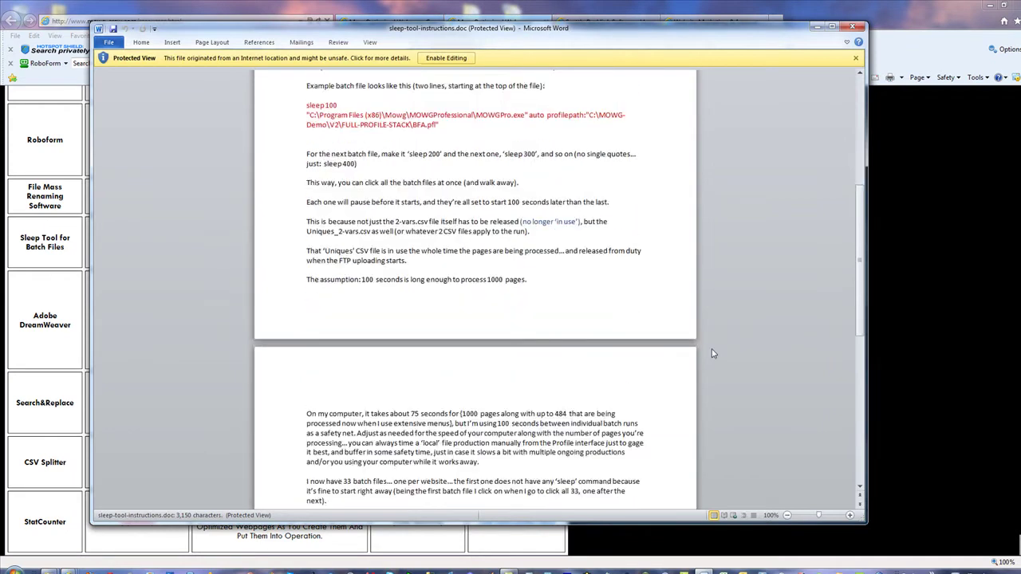
pyautogui.scroll(8, 713, 354)
pyautogui.click(854, 27)
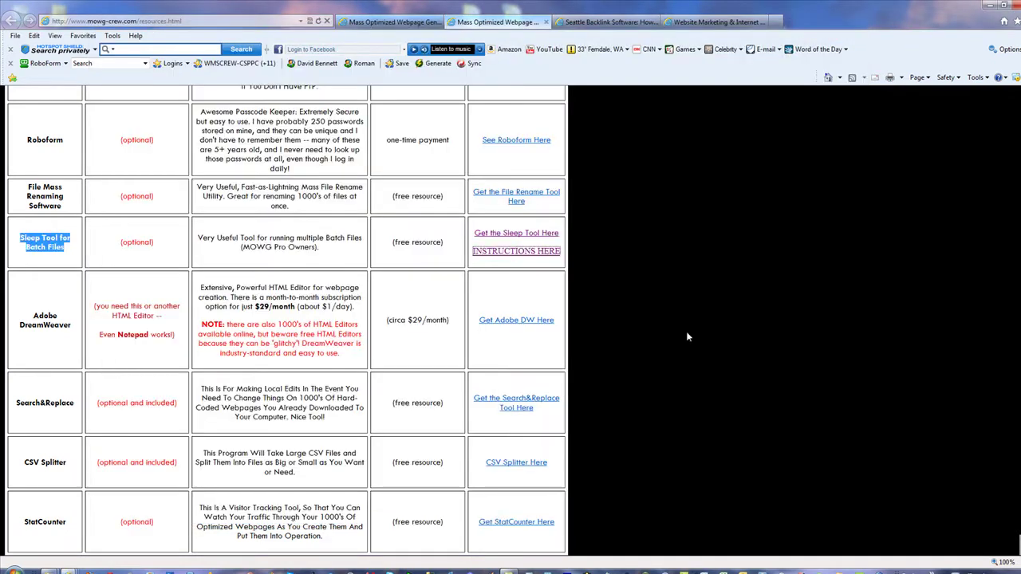
# Download the Sleep Tool file sleep.exe1 and save it to the Desktop.
pyautogui.click(537, 237)
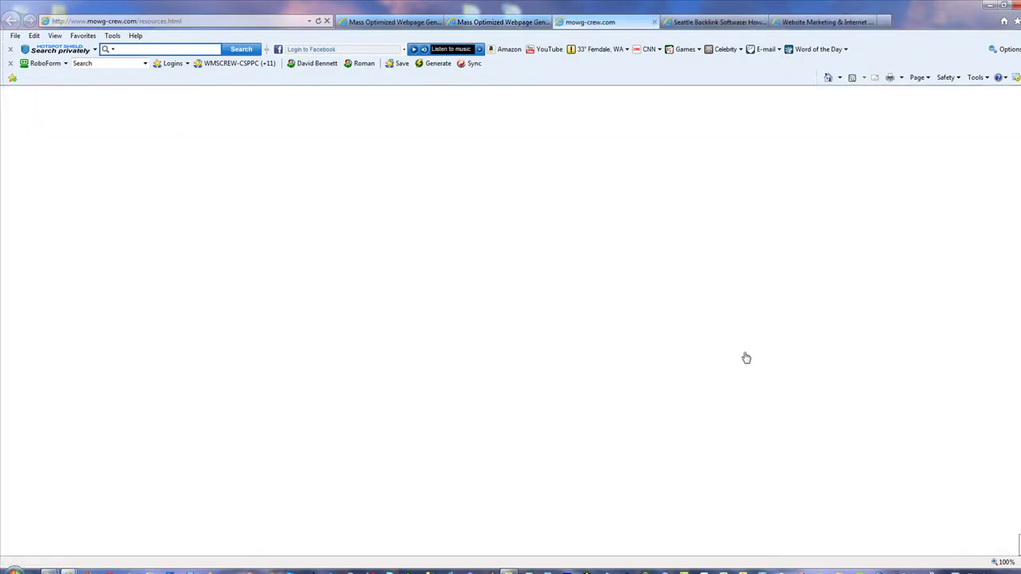
pyautogui.click(606, 389)
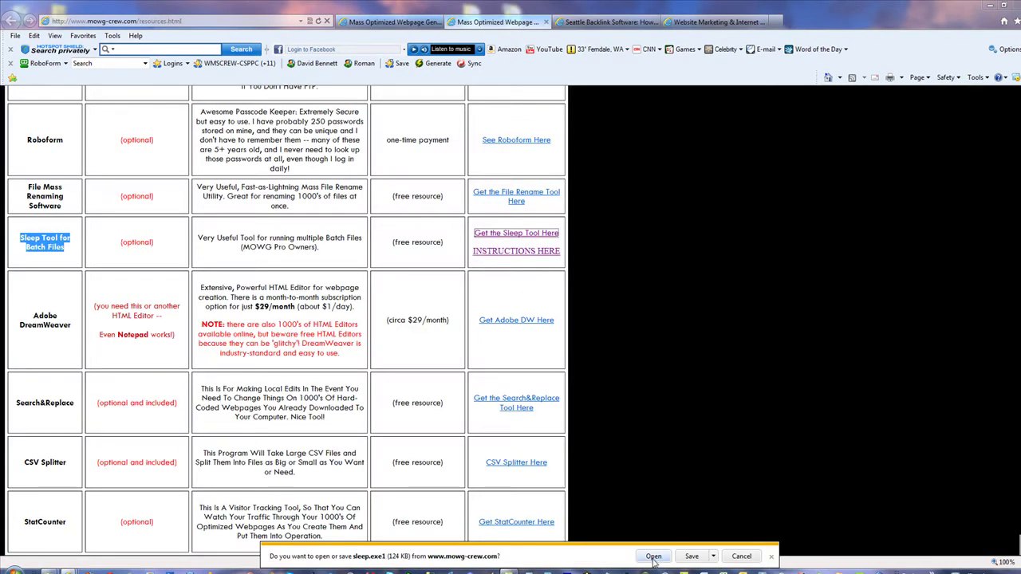
pyautogui.click(713, 556)
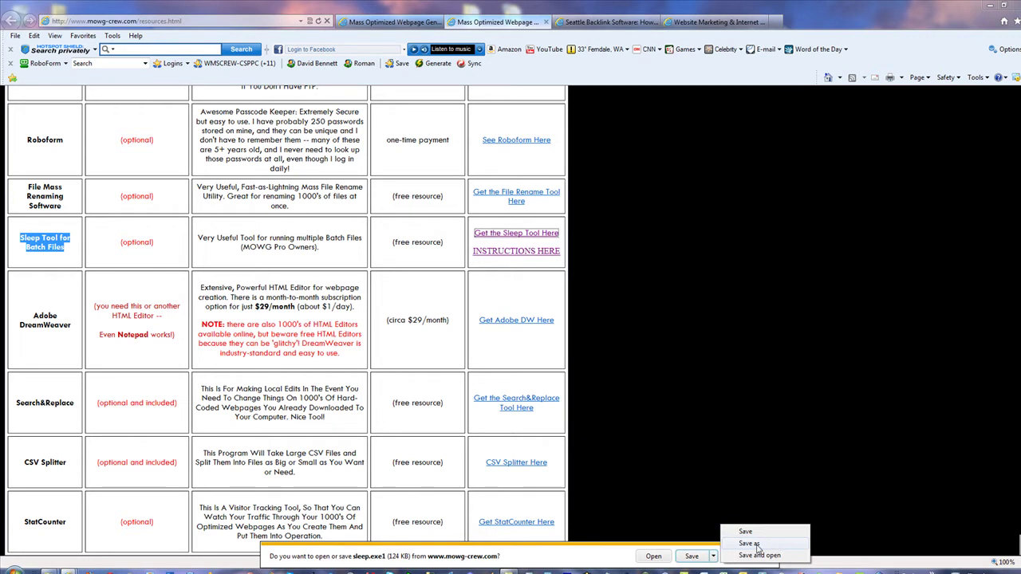
pyautogui.click(750, 544)
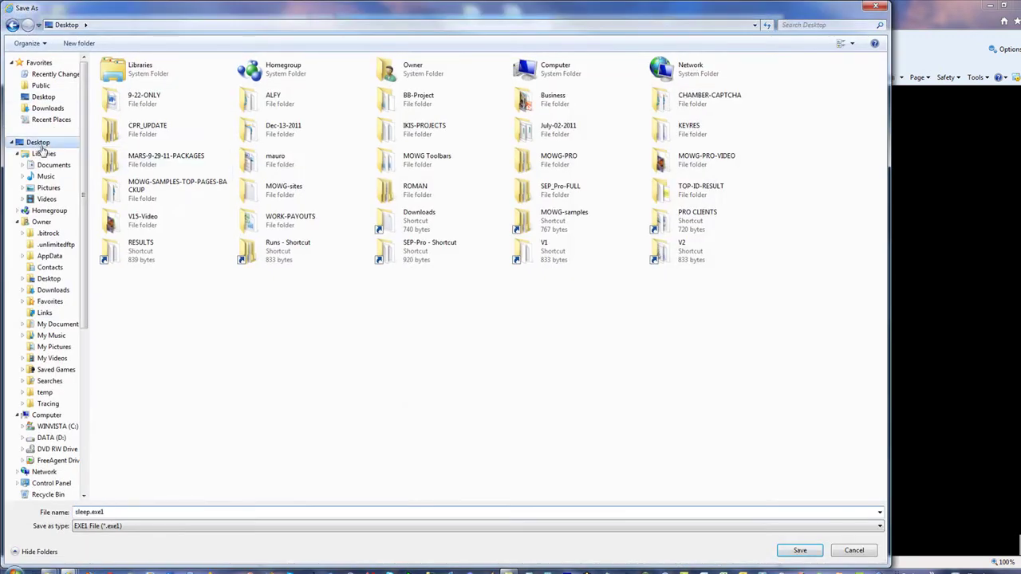
pyautogui.click(800, 551)
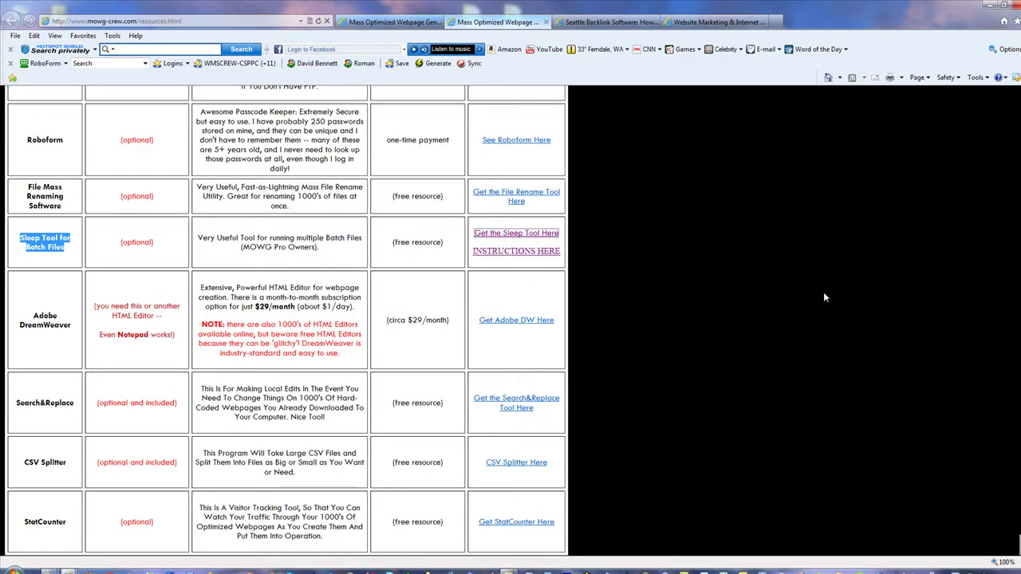
# Rename the downloaded sleep.exe1 on the desktop to sleep.exe and move it into the open folder containing Project-List.txt.
pyautogui.click(720, 205)
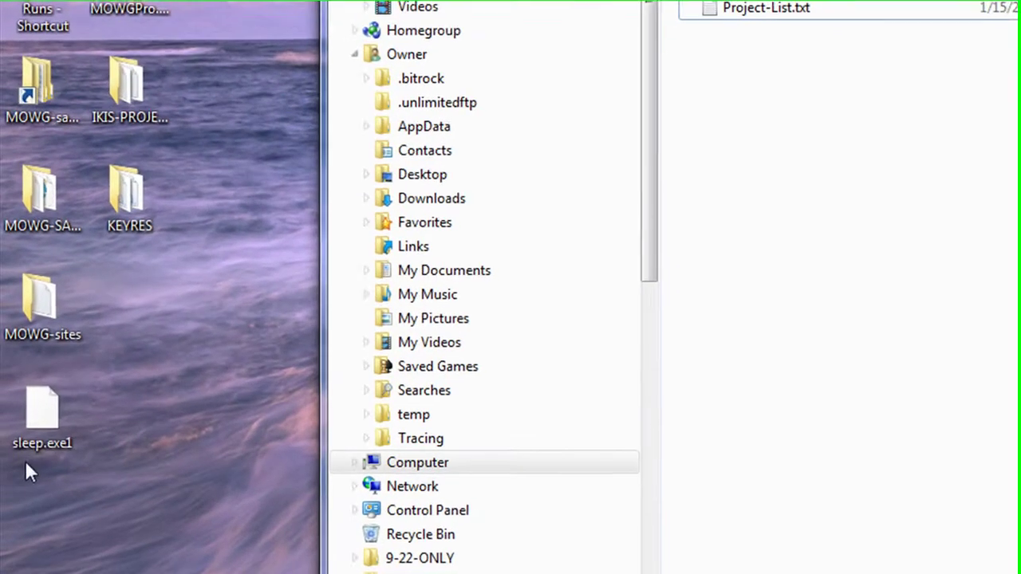
pyautogui.click(39, 411)
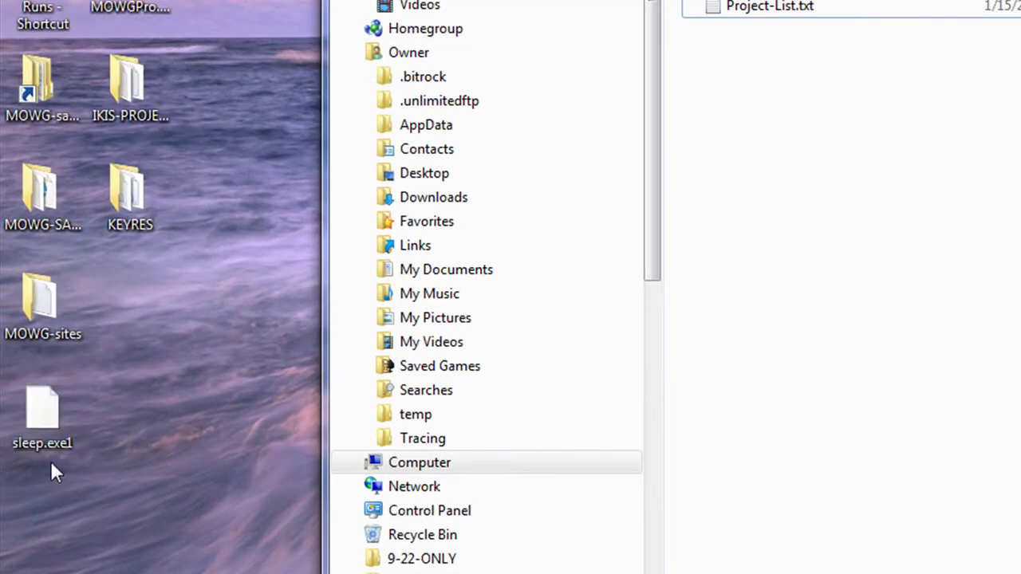
pyautogui.rightClick(44, 419)
pyautogui.click(94, 360)
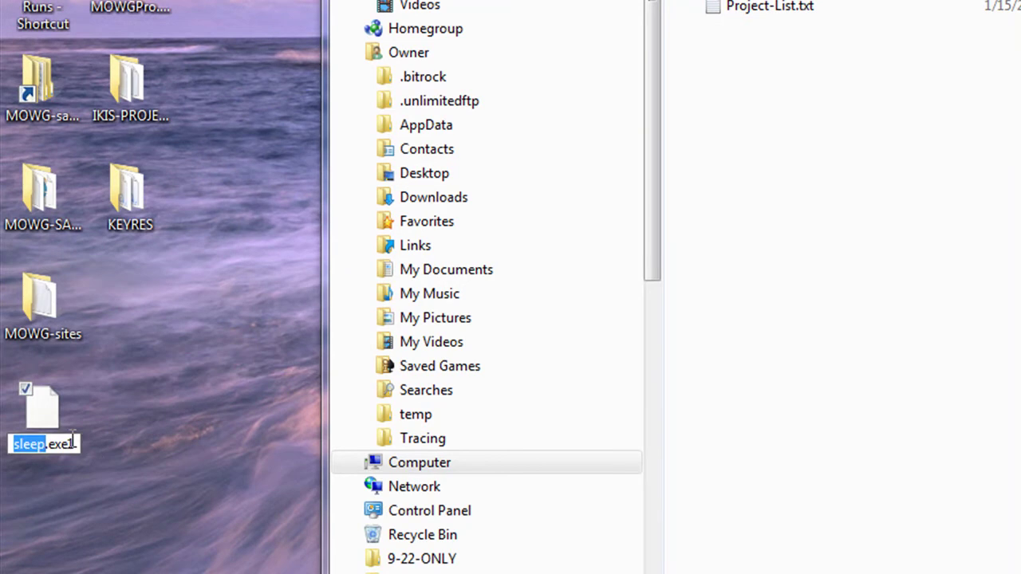
pyautogui.moveTo(69, 445); pyautogui.dragTo(76, 444)
pyautogui.press('BackSpace')
pyautogui.press('Return')
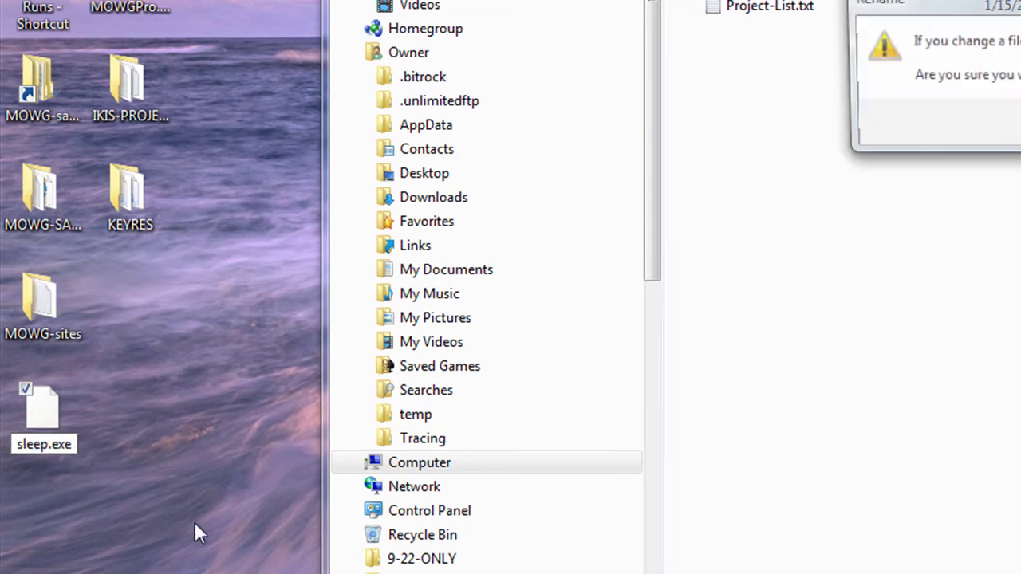
pyautogui.press('Return')
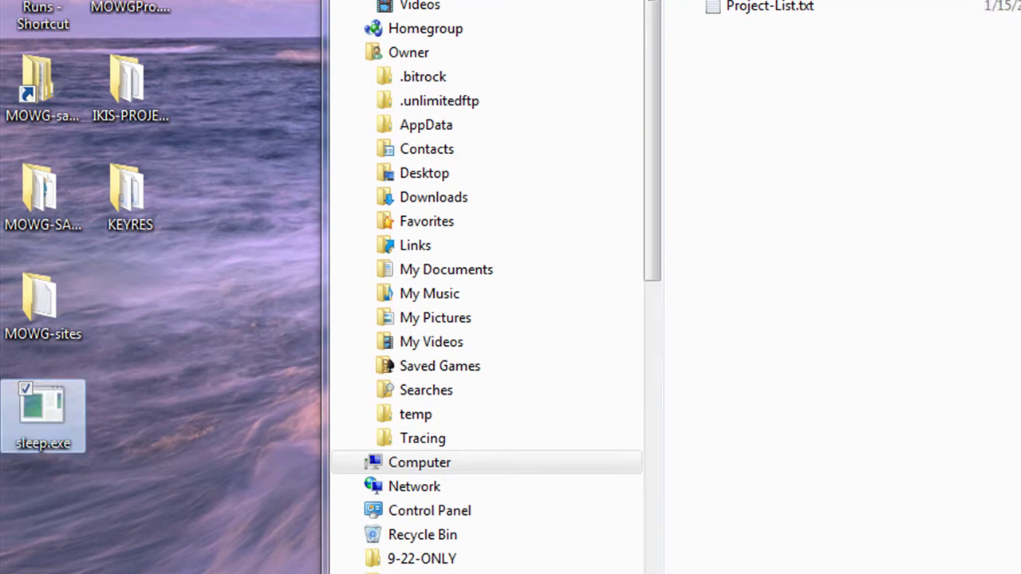
pyautogui.moveTo(42, 408); pyautogui.dragTo(940, 239)
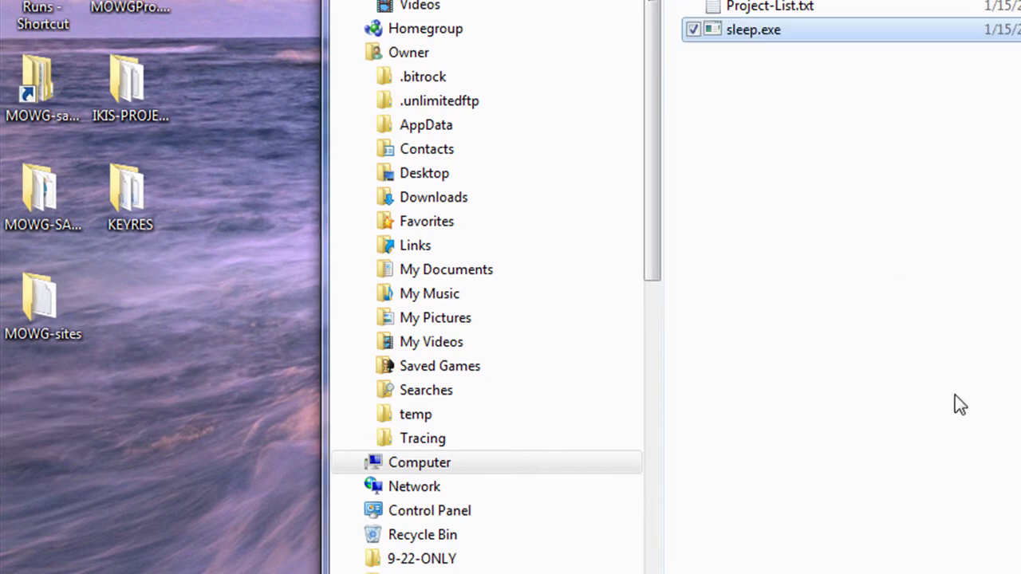
# Delete sleep.exe from the folder containing Project-List.txt.
pyautogui.rightClick(756, 34)
pyautogui.click(835, 426)
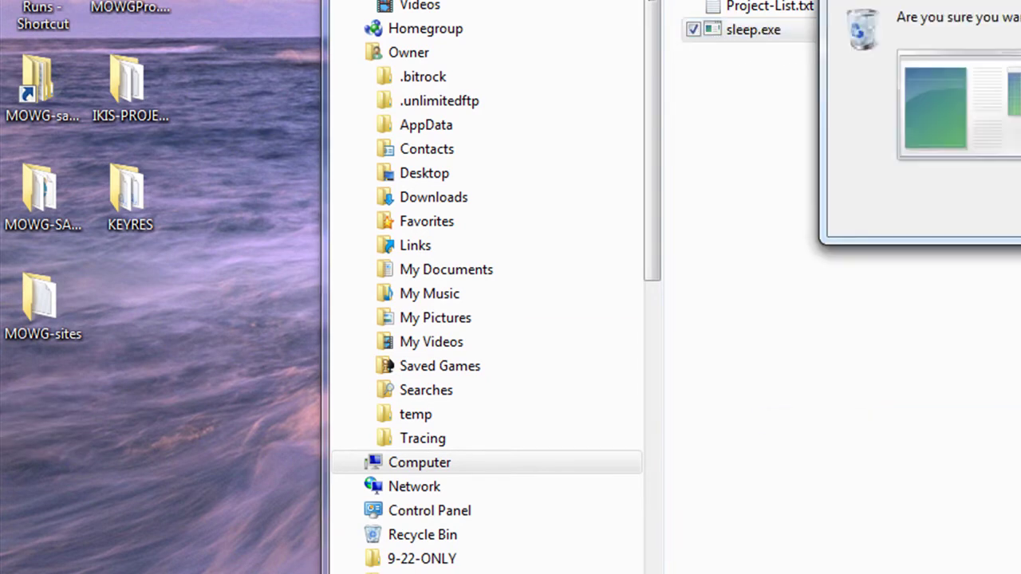
pyautogui.press('Return')
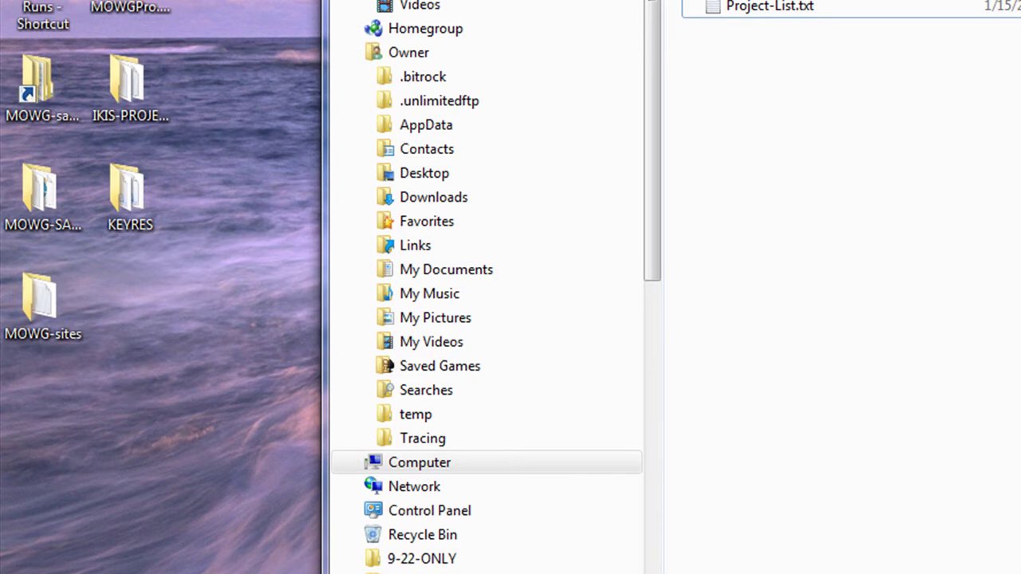
# Return to the web resources table and highlight the Search&Replace entry and its tool download link.
pyautogui.click(136, 550)
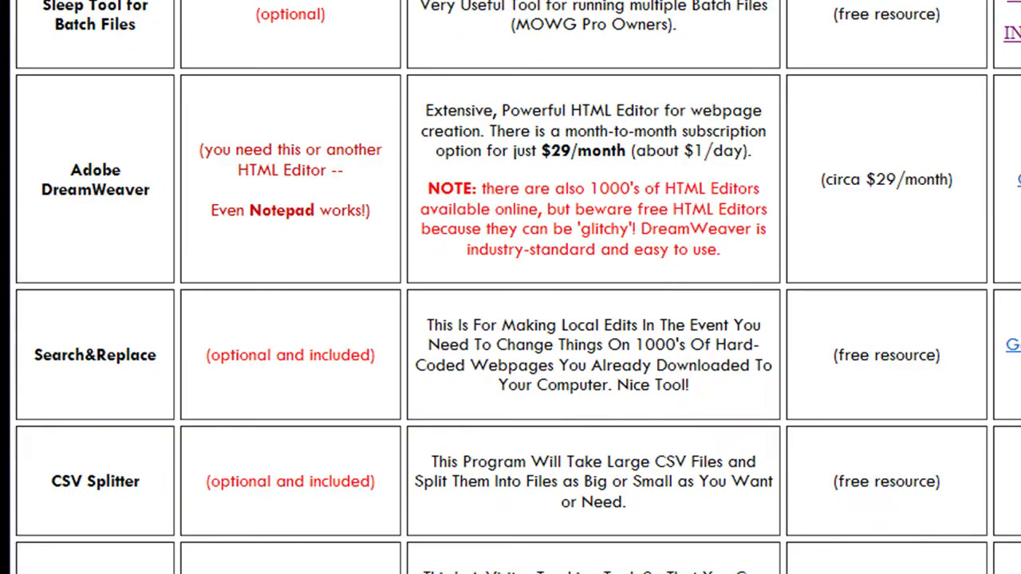
pyautogui.scroll(3, 510, 287)
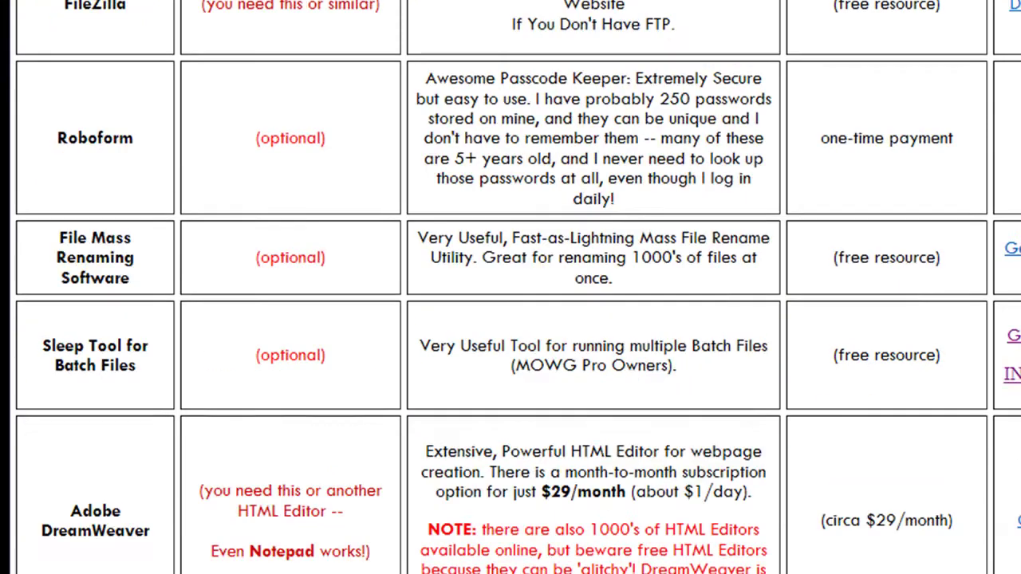
pyautogui.scroll(-3, 510, 288)
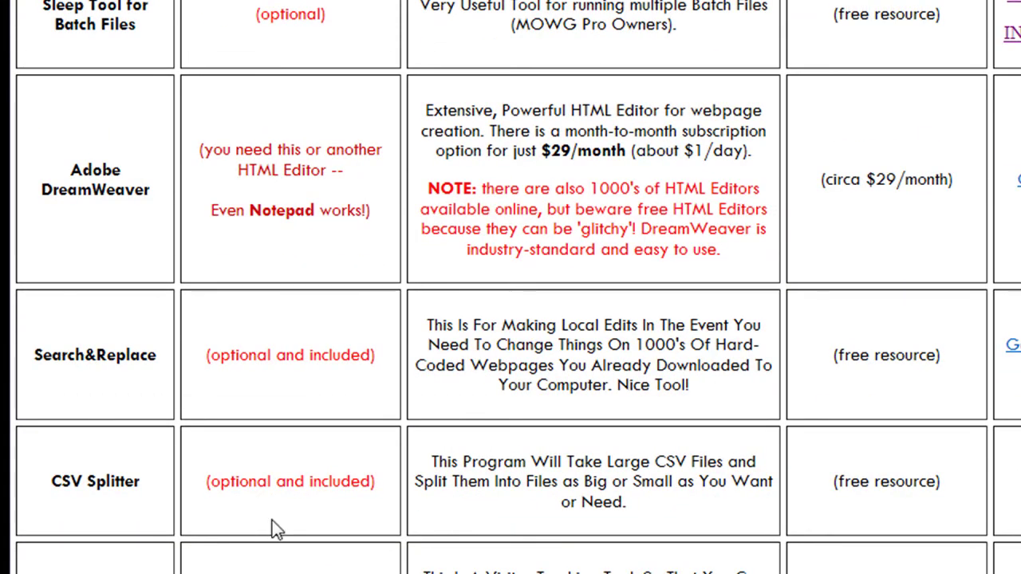
pyautogui.tripleClick(166, 365)
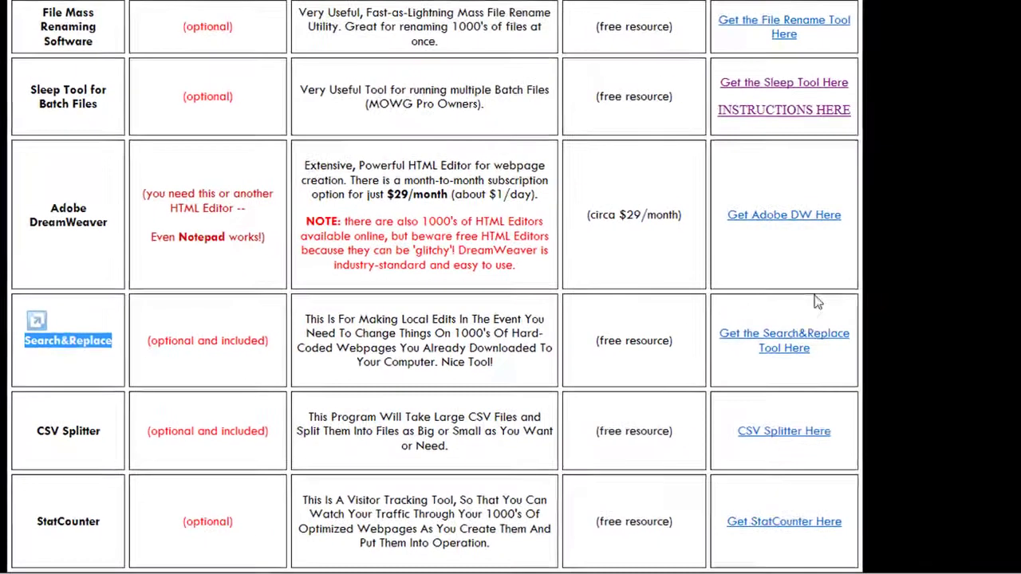
pyautogui.moveTo(845, 359); pyautogui.dragTo(714, 317)
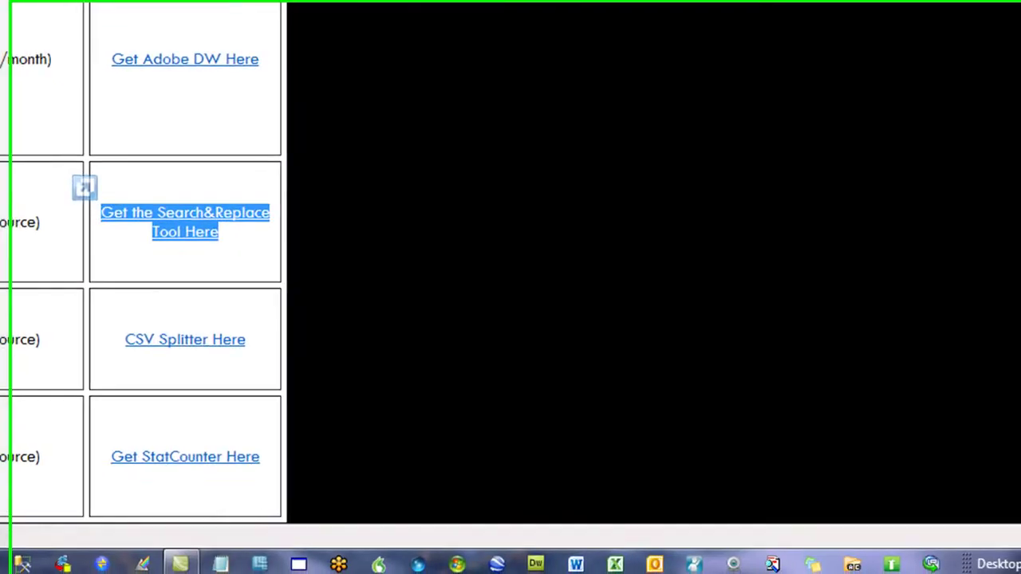
# Switch to the FULL-PROFILE-STACK folder and open the 1-BWN-sub.pfl profile in MOWG Professional.
pyautogui.moveTo(84, 187); pyautogui.dragTo(685, 315)
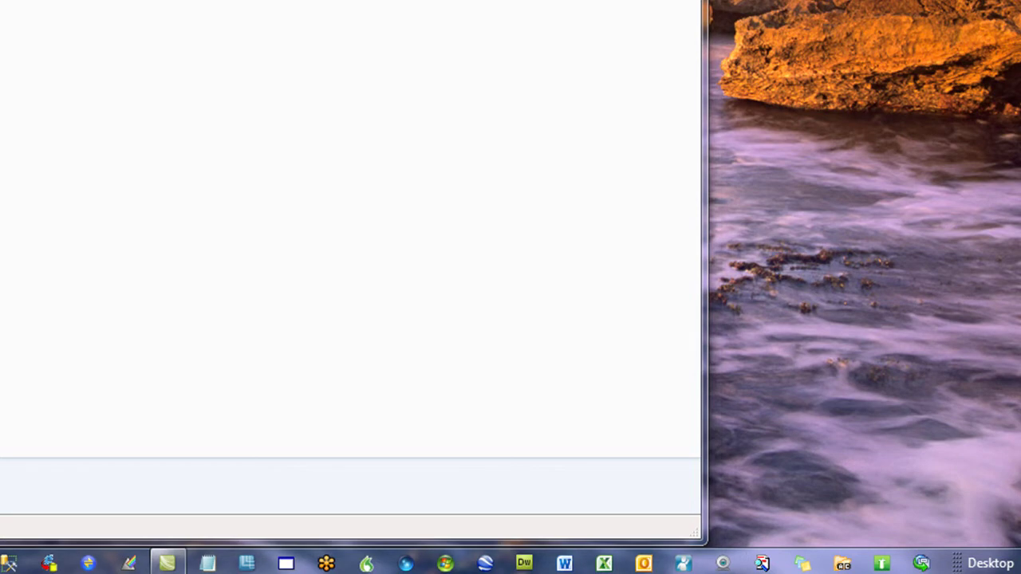
pyautogui.rightClick(1020, 563)
pyautogui.press('Return')
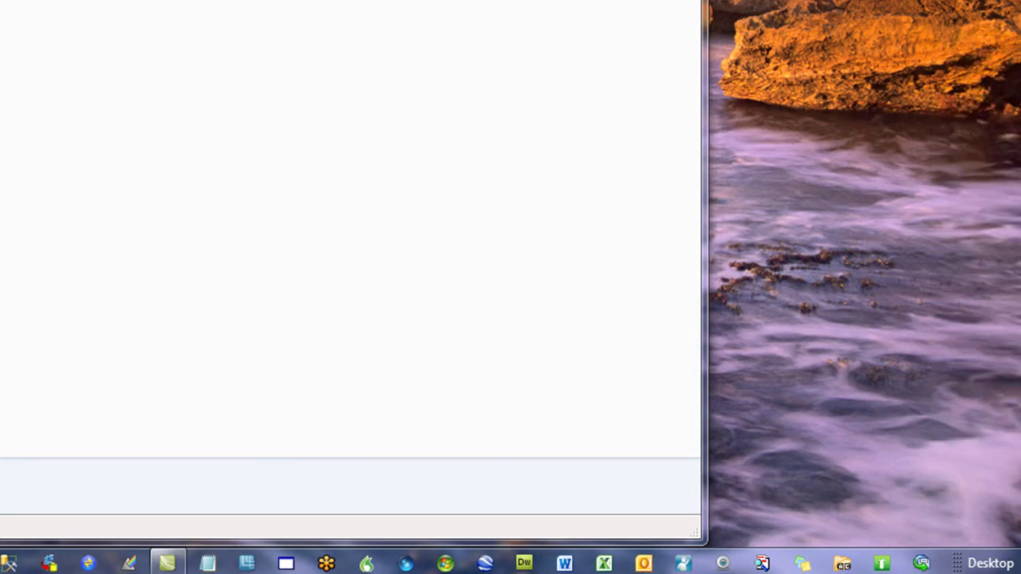
pyautogui.click(763, 564)
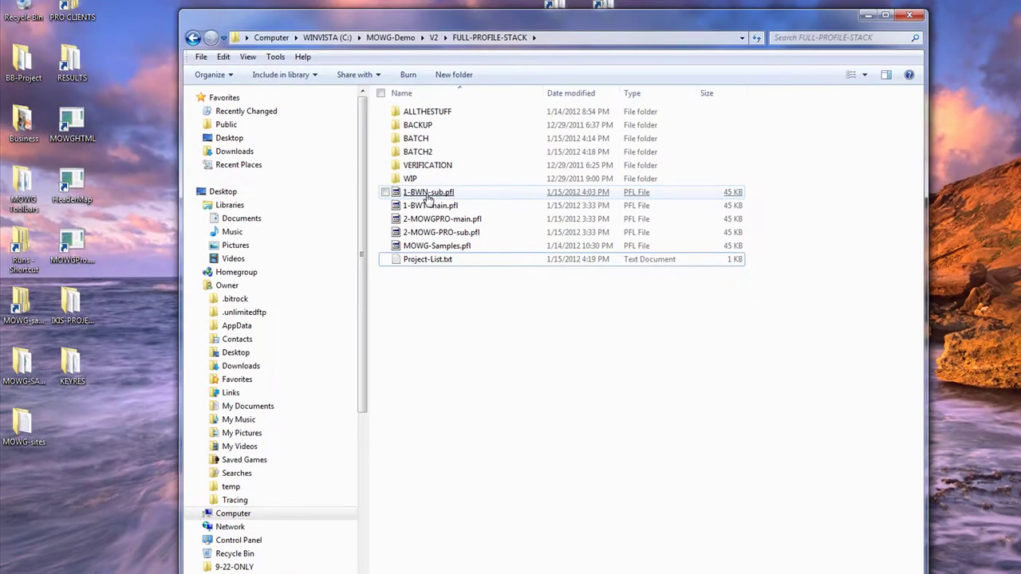
pyautogui.click(427, 195)
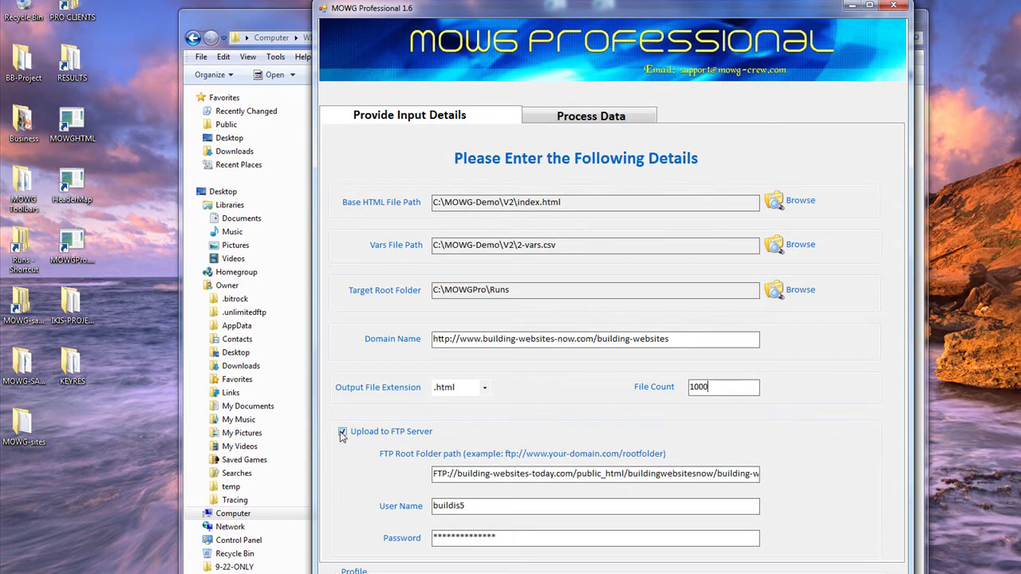
# Review the profile's domain name, FTP root folder path and the variables that define the folder structure.
pyautogui.moveTo(599, 339); pyautogui.dragTo(702, 362)
pyautogui.click(716, 474)
pyautogui.hotkey('ctrl', 'a')
pyautogui.press('Delete')
pyautogui.hotkey('ctrl', 'v')
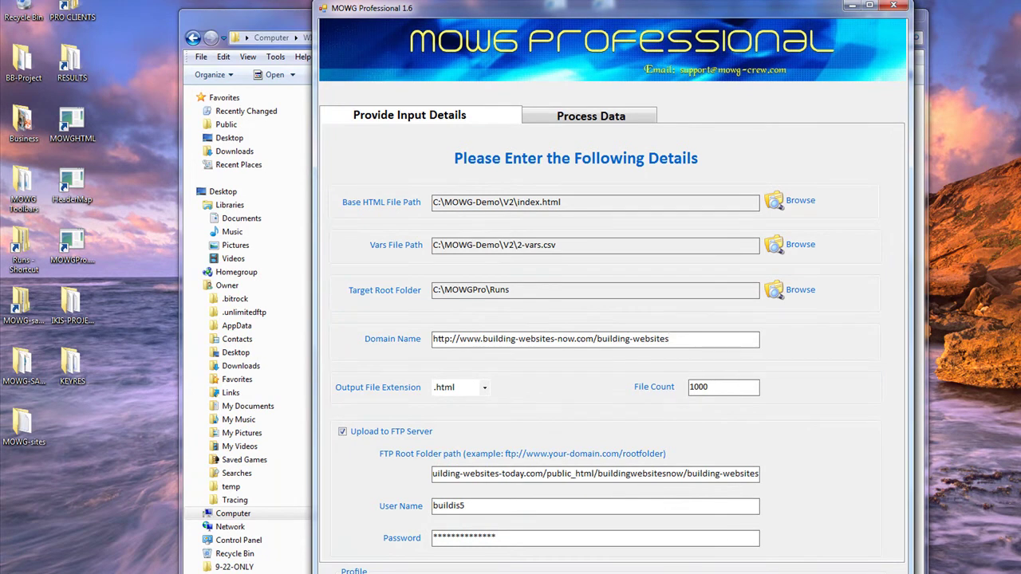
pyautogui.hotkey('ctrl', 'Tab')
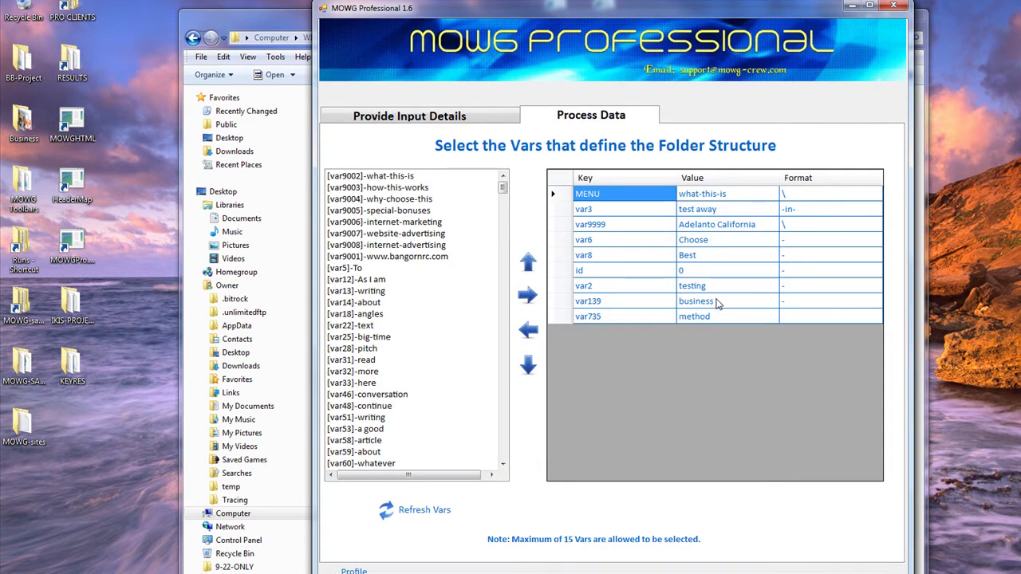
pyautogui.hotkey('ctrl', 'Tab')
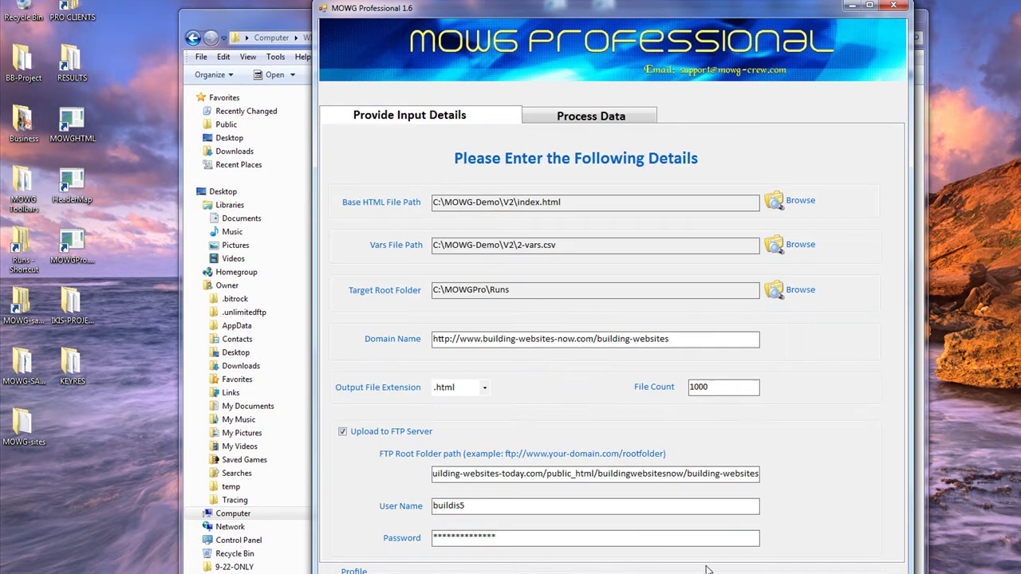
# Check the profile's file count, and load the 1-BWT-main.pfl profile from the FULL-PROFILE-STACK folder.
pyautogui.doubleClick(729, 386)
pyautogui.click(679, 340)
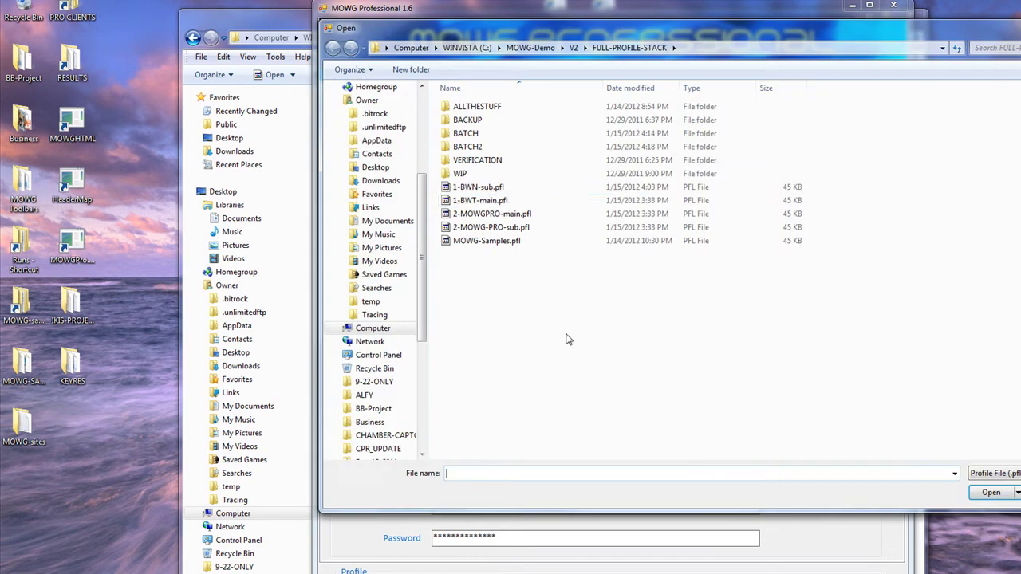
pyautogui.doubleClick(478, 202)
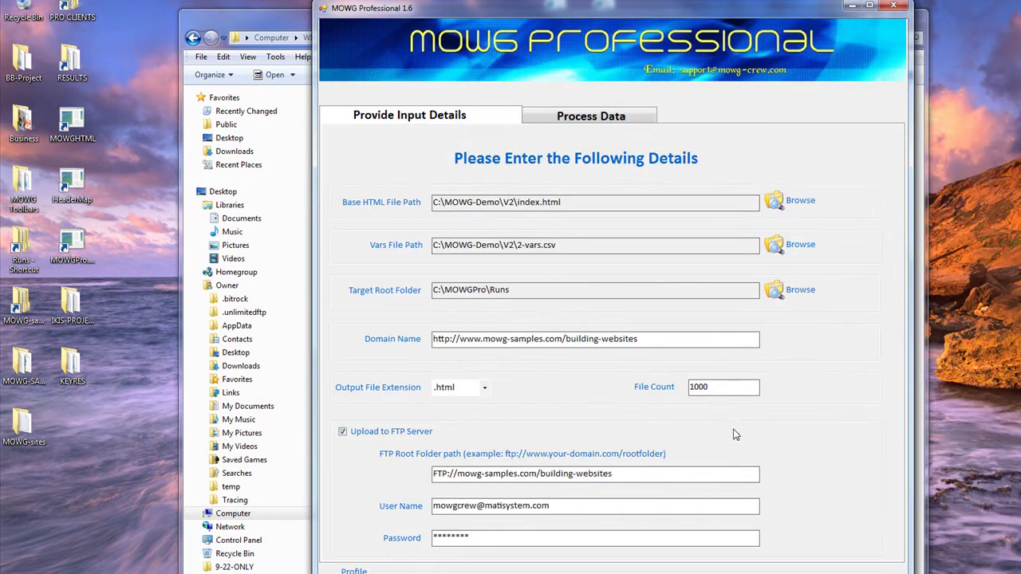
# Close MOWG Professional, open the Search And Replace tool and place its window beside the profile file list.
pyautogui.click(894, 5)
pyautogui.click(594, 364)
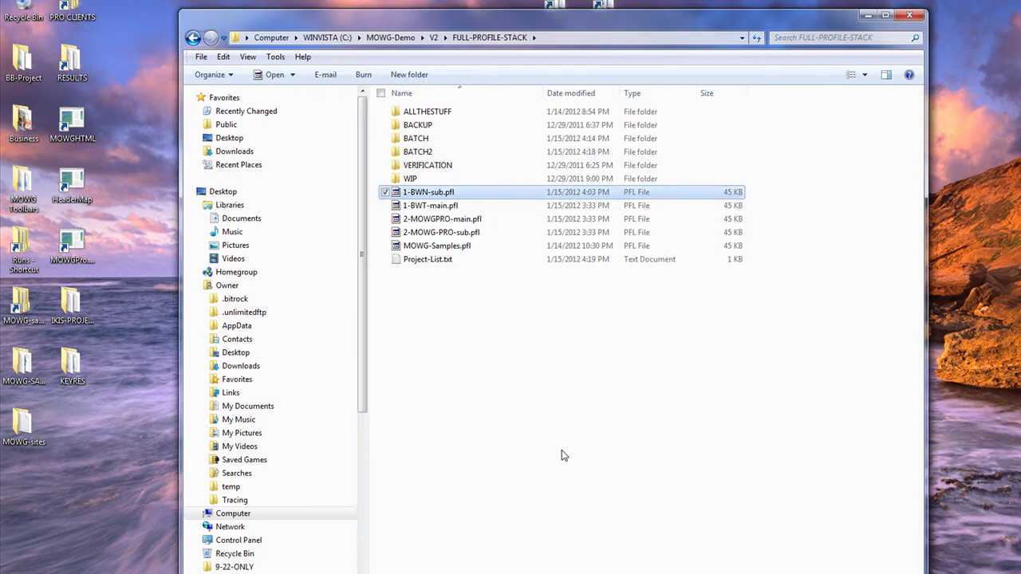
pyautogui.click(561, 449)
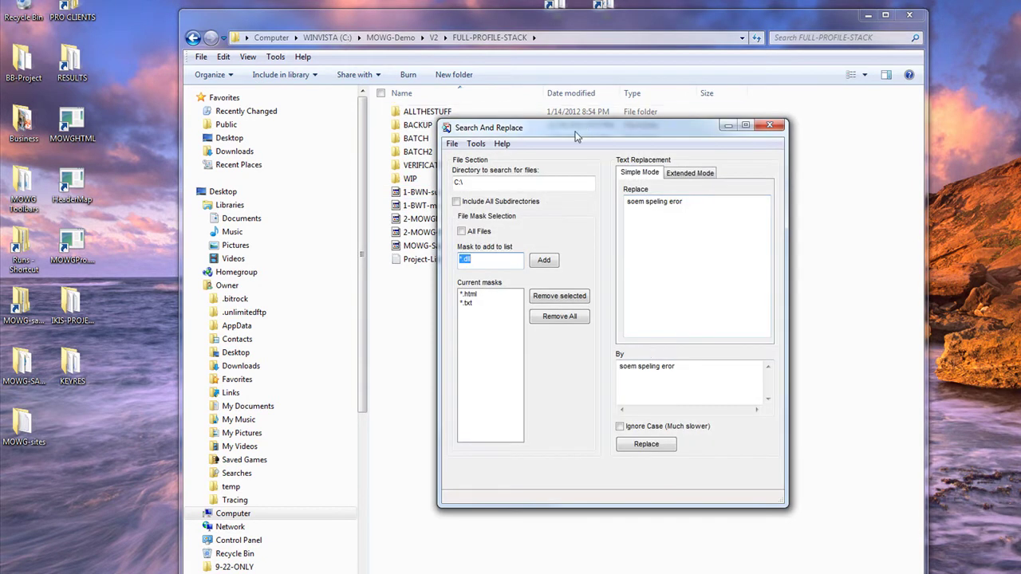
pyautogui.moveTo(579, 133); pyautogui.dragTo(885, 217)
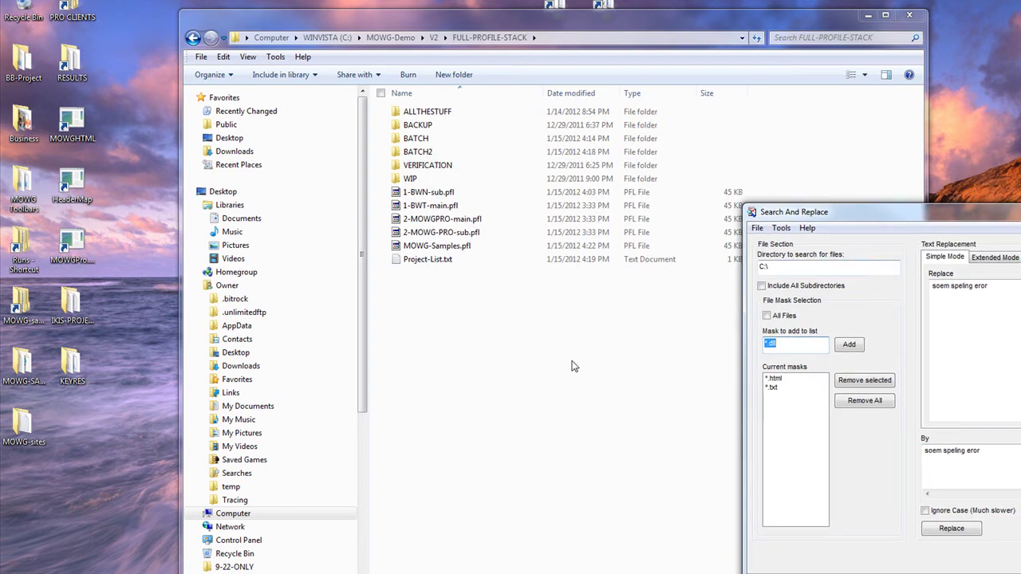
# Open the 1-BWN-sub.pfl profile as plain text in Notepad and move its window fully into view.
pyautogui.rightClick(429, 198)
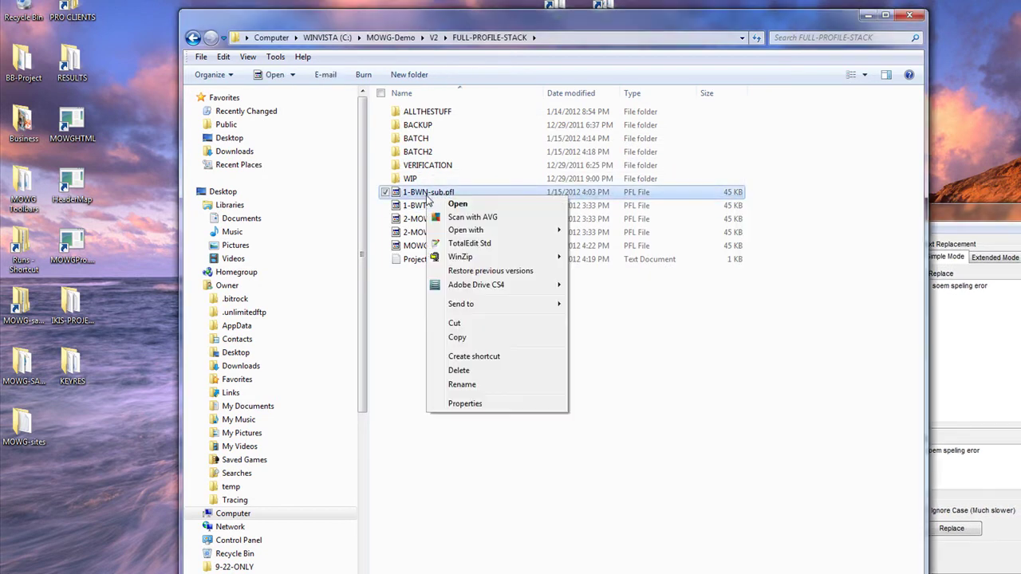
pyautogui.moveTo(494, 230)
pyautogui.click(599, 235)
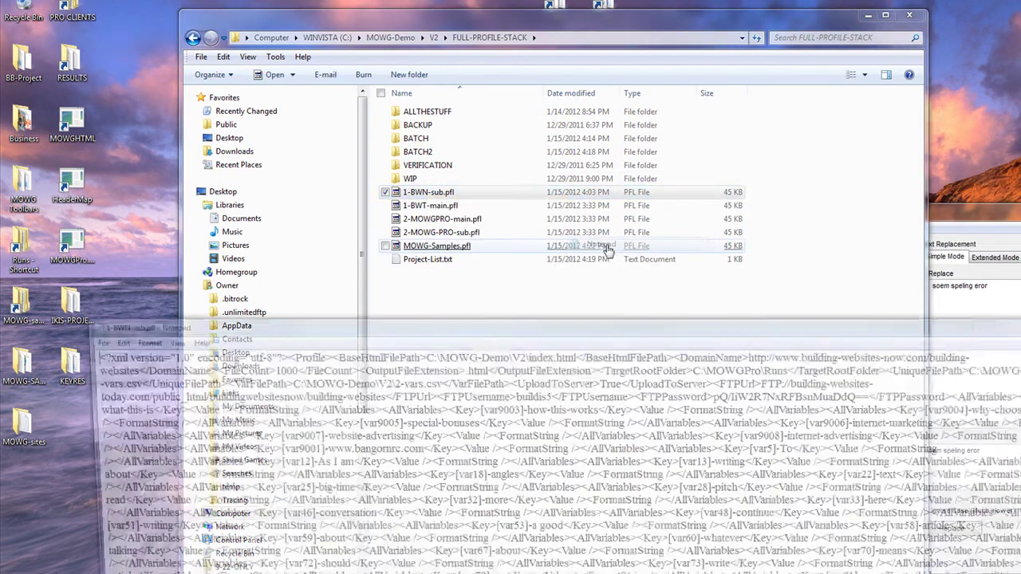
pyautogui.moveTo(580, 328); pyautogui.dragTo(570, 128)
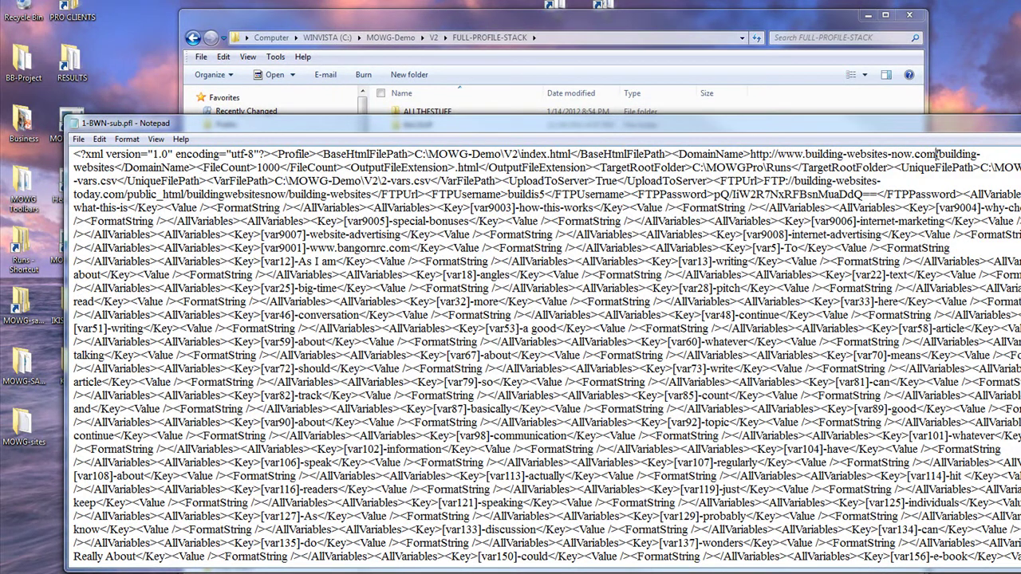
# Highlight the domain subfolder, FileCount and UploadToServer entries in the profile text, and close the file.
pyautogui.moveTo(937, 154); pyautogui.dragTo(114, 168)
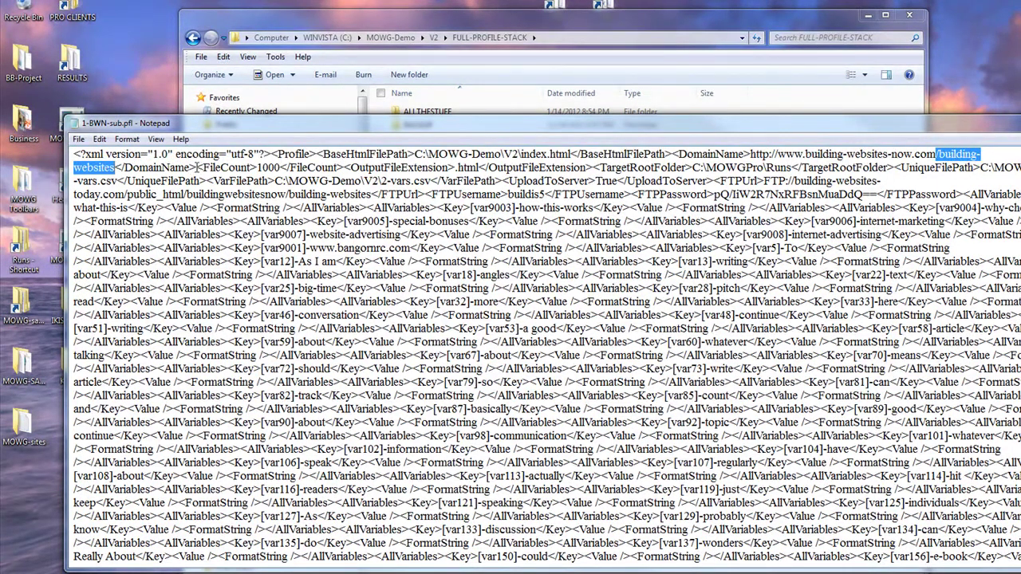
pyautogui.doubleClick(275, 167)
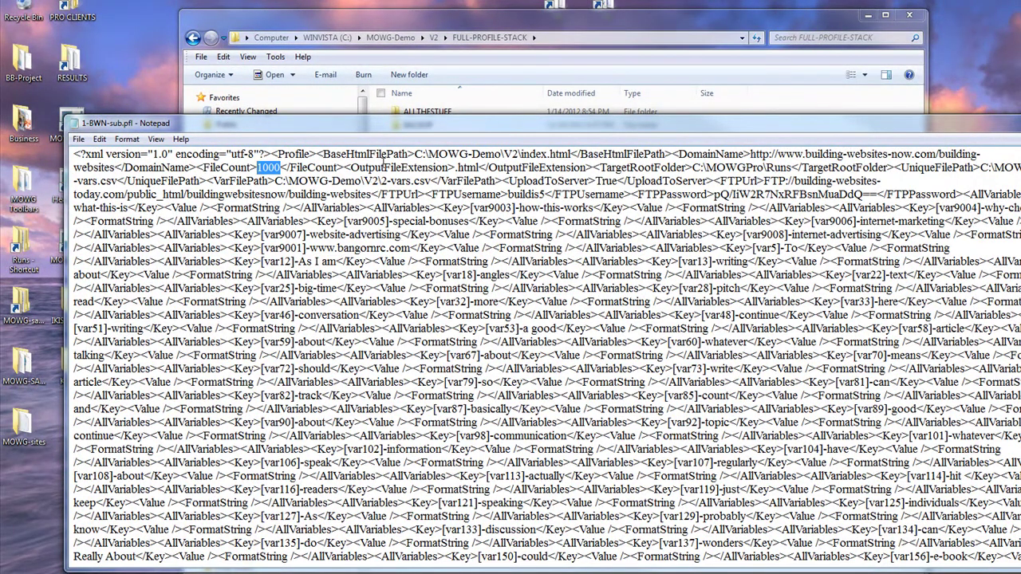
pyautogui.moveTo(350, 167); pyautogui.dragTo(200, 168)
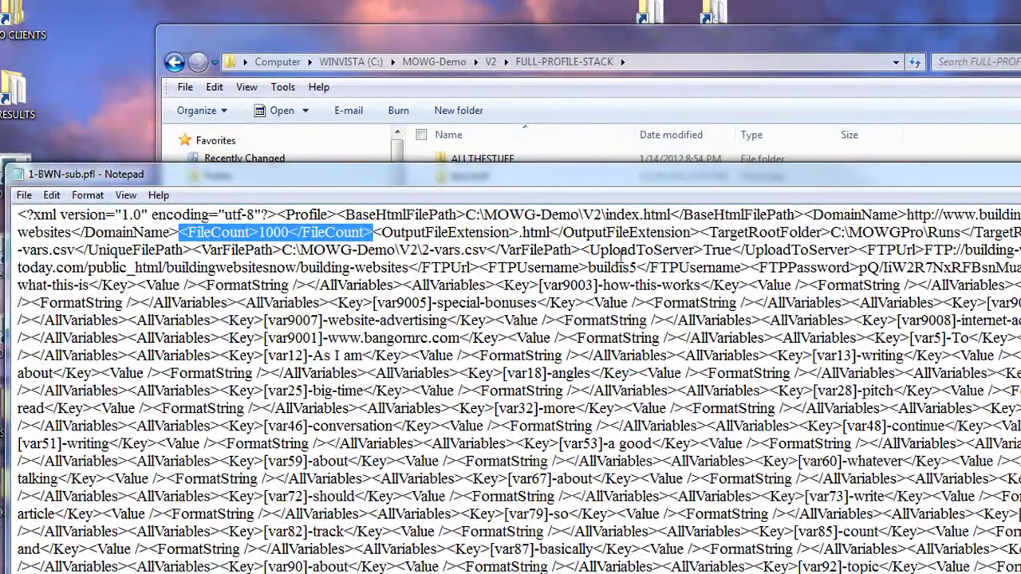
pyautogui.moveTo(583, 249); pyautogui.dragTo(857, 249)
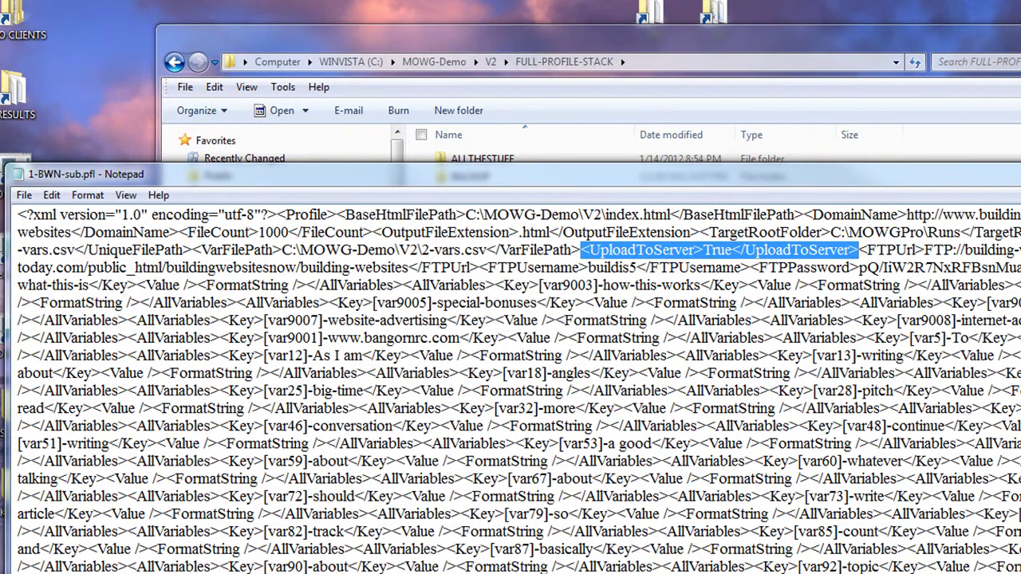
pyautogui.hotkey('alt', 'F4')
# Copy the profile folder's path and set the directory to search to C:\MOWG-Demo\V2\FULL-PROFILE-STACK.
pyautogui.click(711, 465)
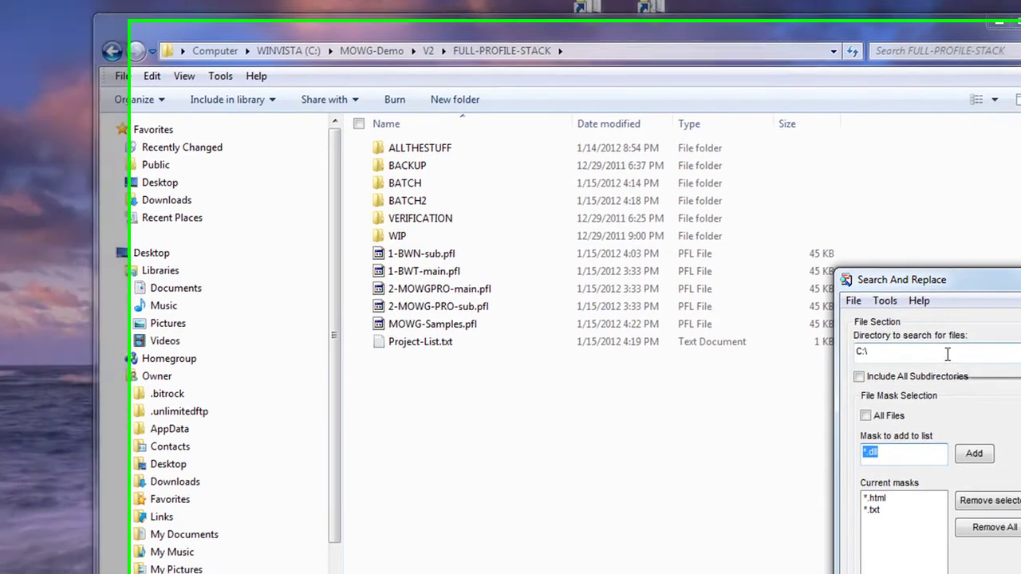
pyautogui.doubleClick(947, 354)
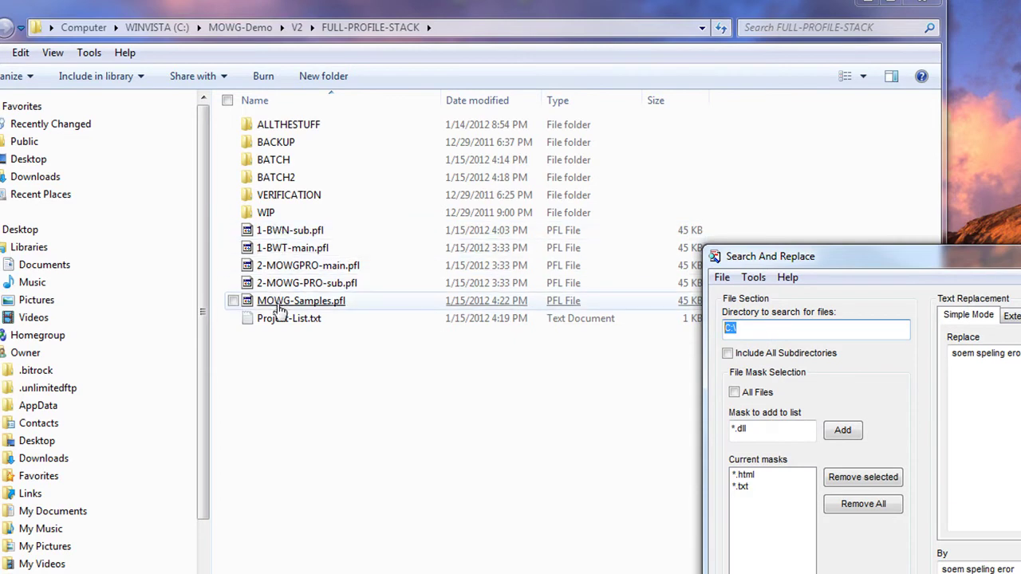
pyautogui.click(470, 28)
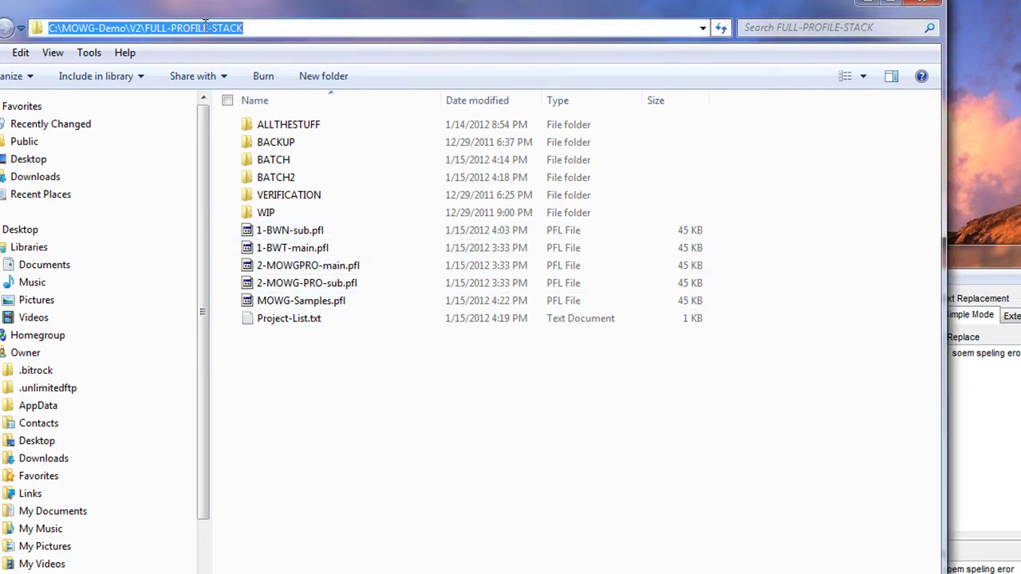
pyautogui.rightClick(205, 24)
pyautogui.click(267, 80)
pyautogui.hotkey('alt', 'Tab')
pyautogui.click(738, 326)
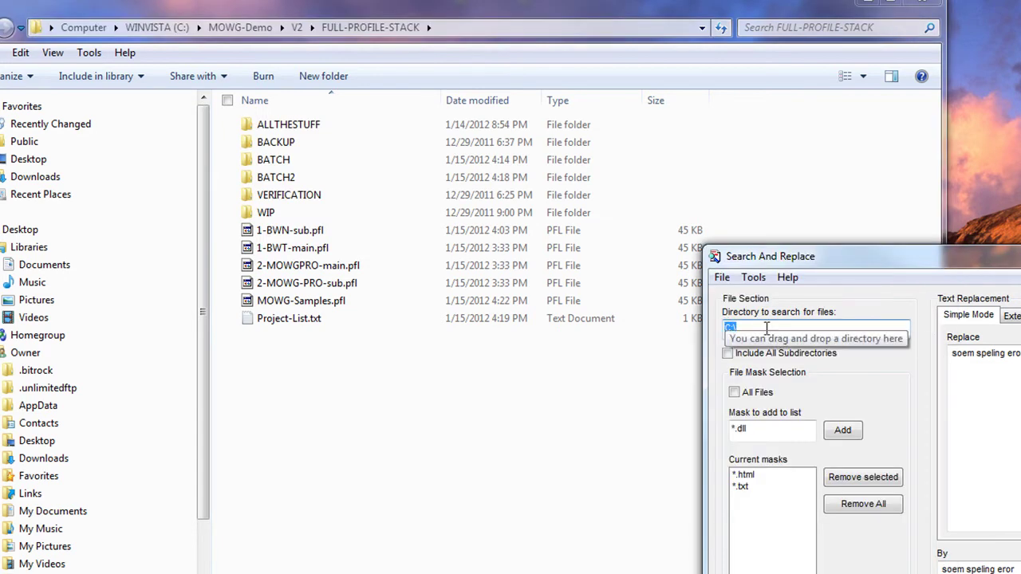
pyautogui.doubleClick(731, 329)
pyautogui.rightClick(728, 331)
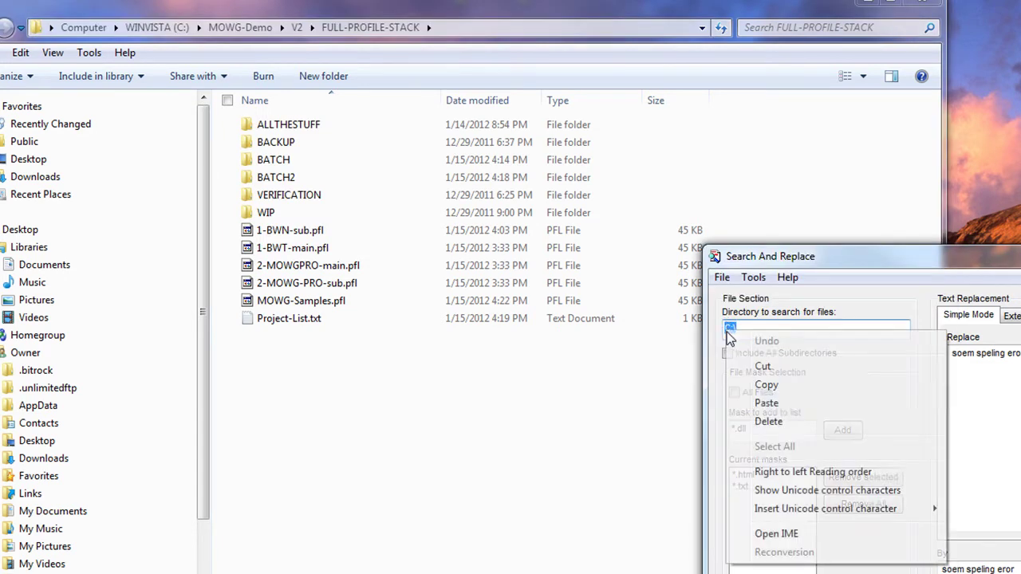
pyautogui.click(769, 402)
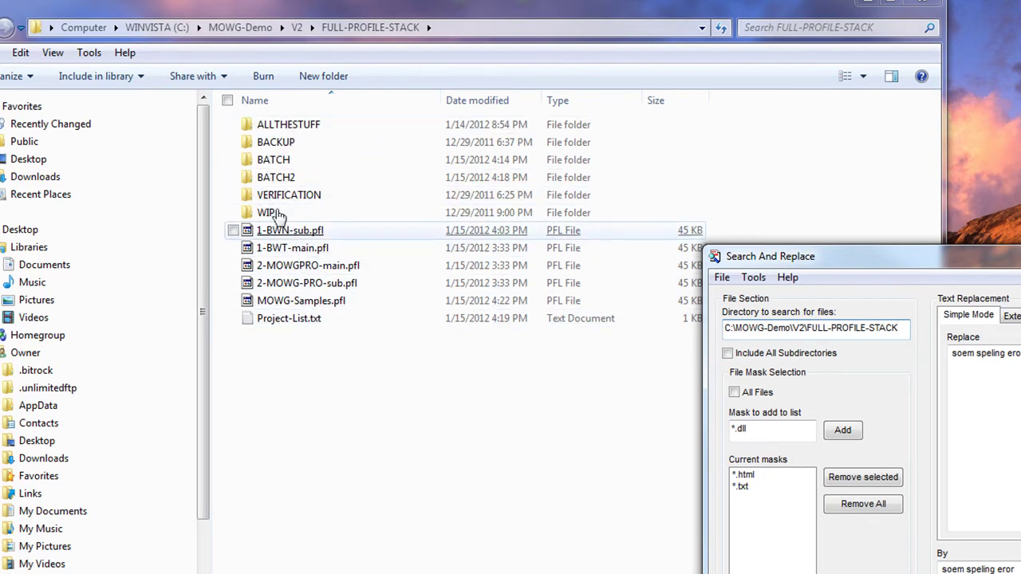
# Look at the profiles in the ALLTHESTUFF subfolder, and return to the Search And Replace tool.
pyautogui.doubleClick(295, 121)
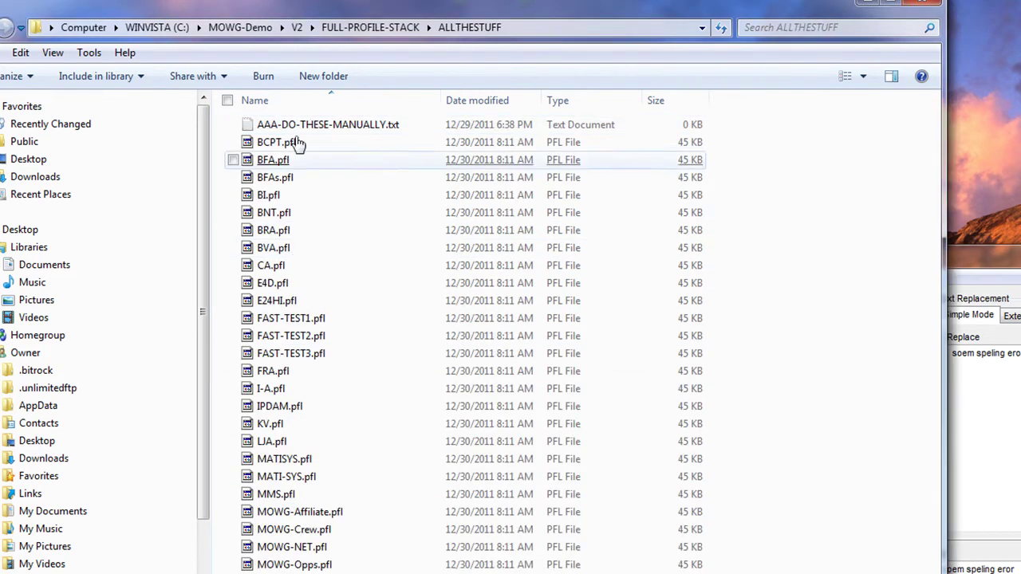
pyautogui.click(373, 29)
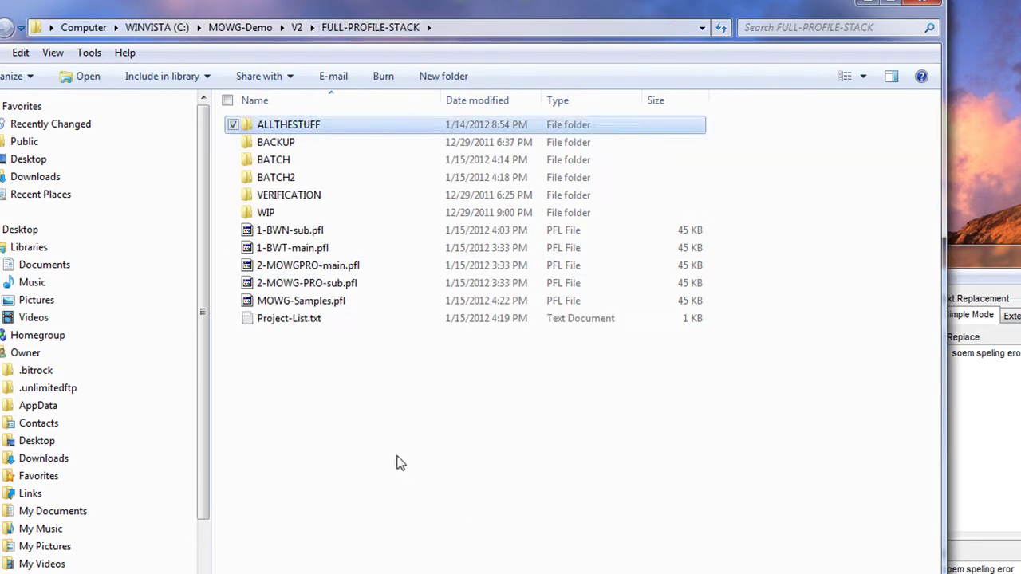
pyautogui.click(993, 267)
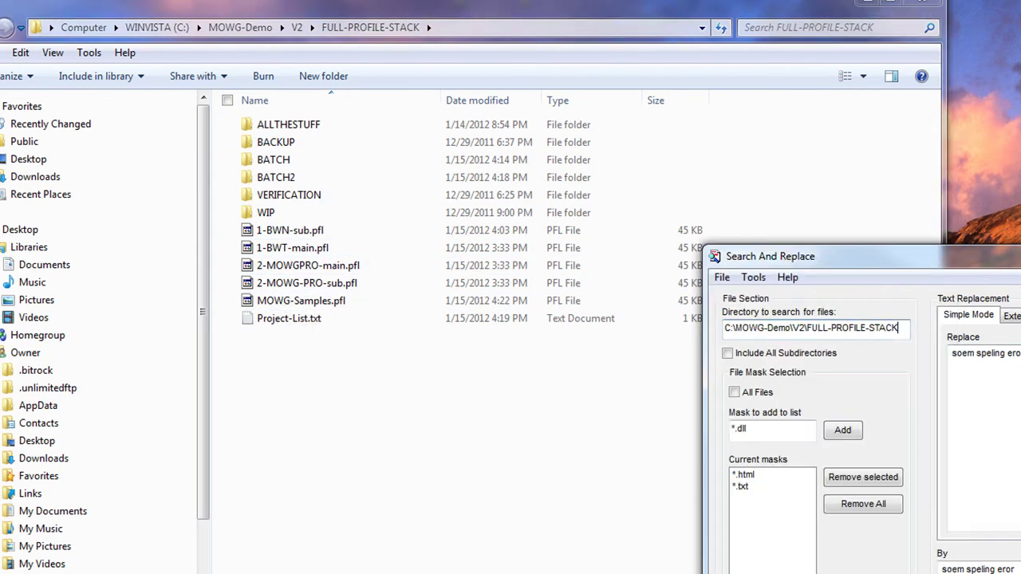
# Make the search cover all file types, and highlight the sample search and replacement texts.
pyautogui.click(734, 394)
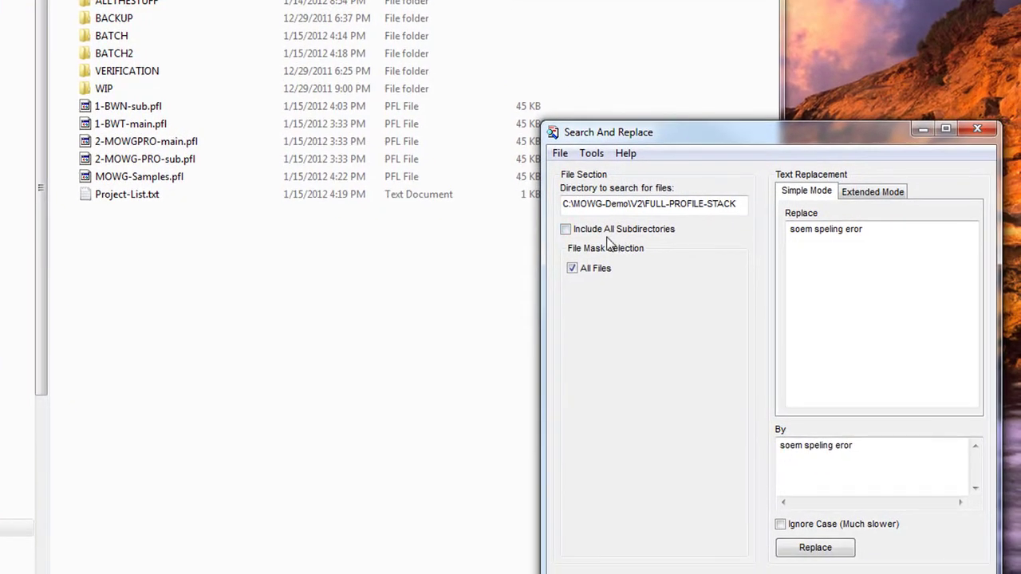
pyautogui.moveTo(898, 239); pyautogui.dragTo(763, 237)
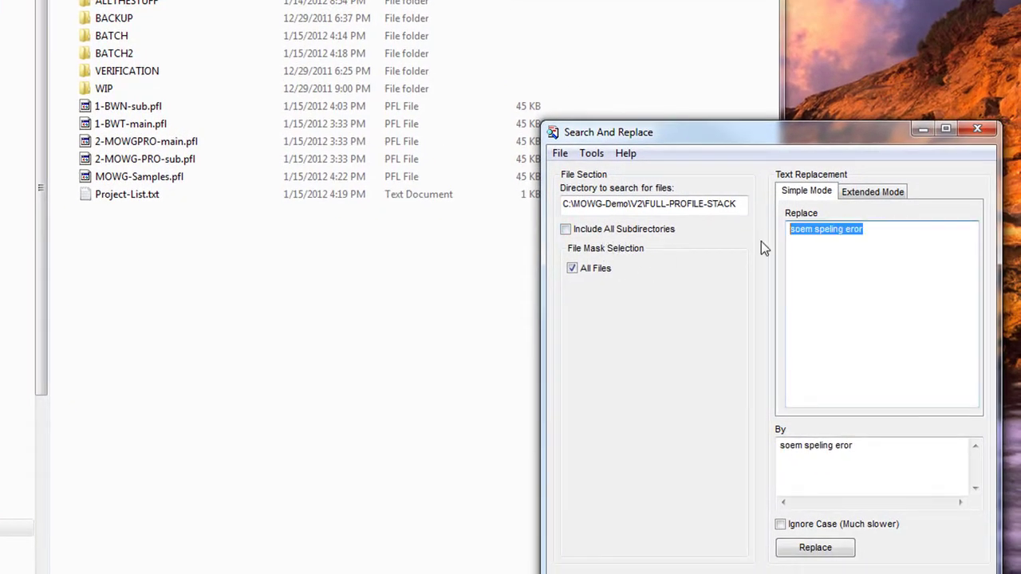
pyautogui.moveTo(873, 447); pyautogui.dragTo(705, 456)
pyautogui.click(923, 280)
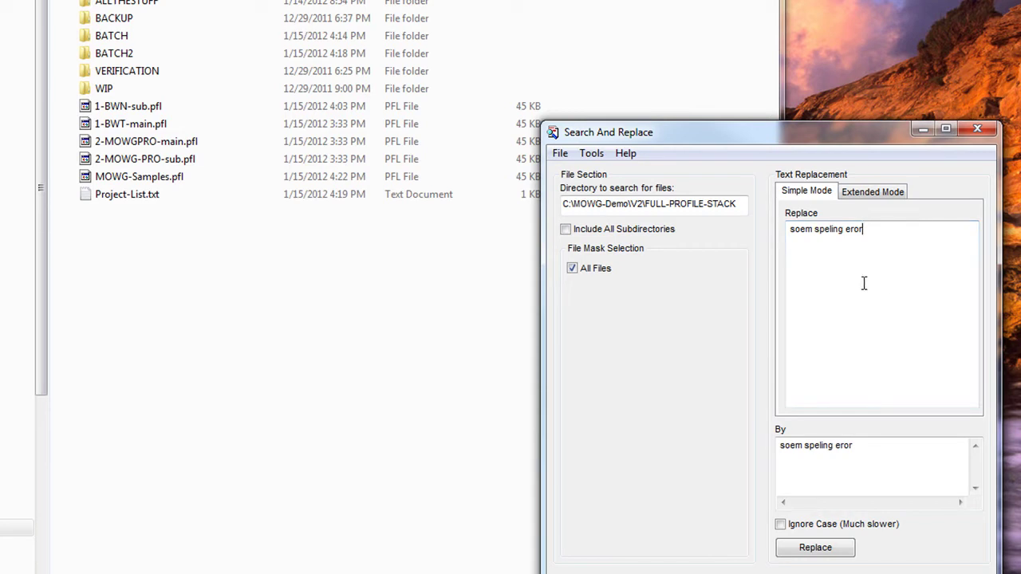
# Open the 1-BWN-sub.pfl profile in Notepad and copy the text <UploadToServer>True from it.
pyautogui.rightClick(132, 108)
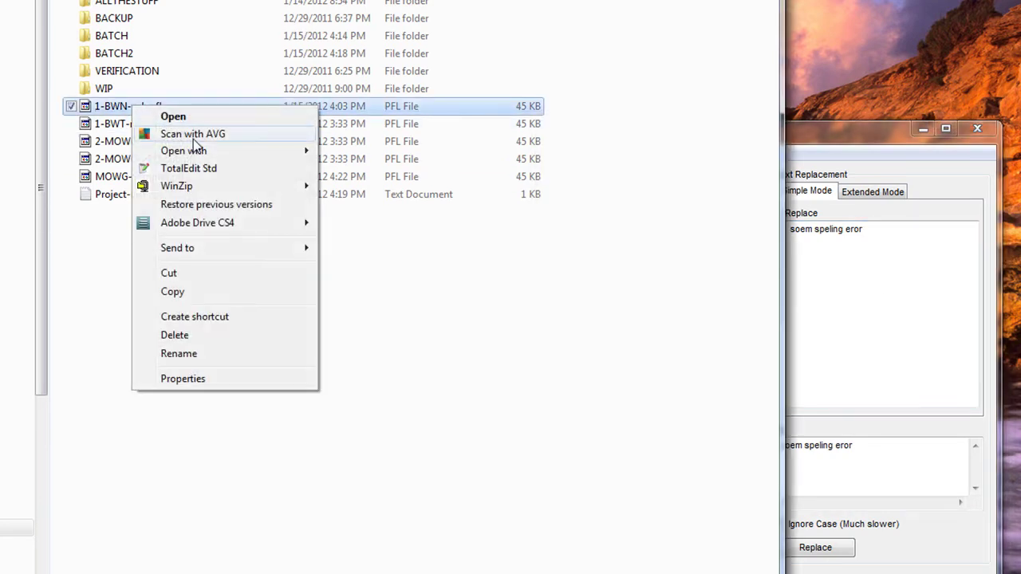
pyautogui.moveTo(189, 151)
pyautogui.click(349, 177)
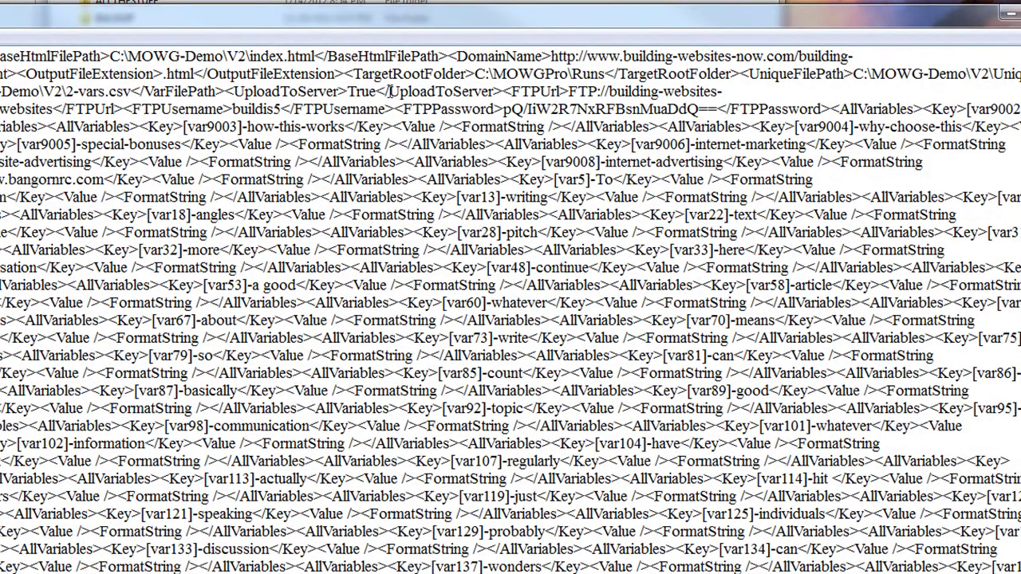
pyautogui.moveTo(382, 92); pyautogui.dragTo(226, 93)
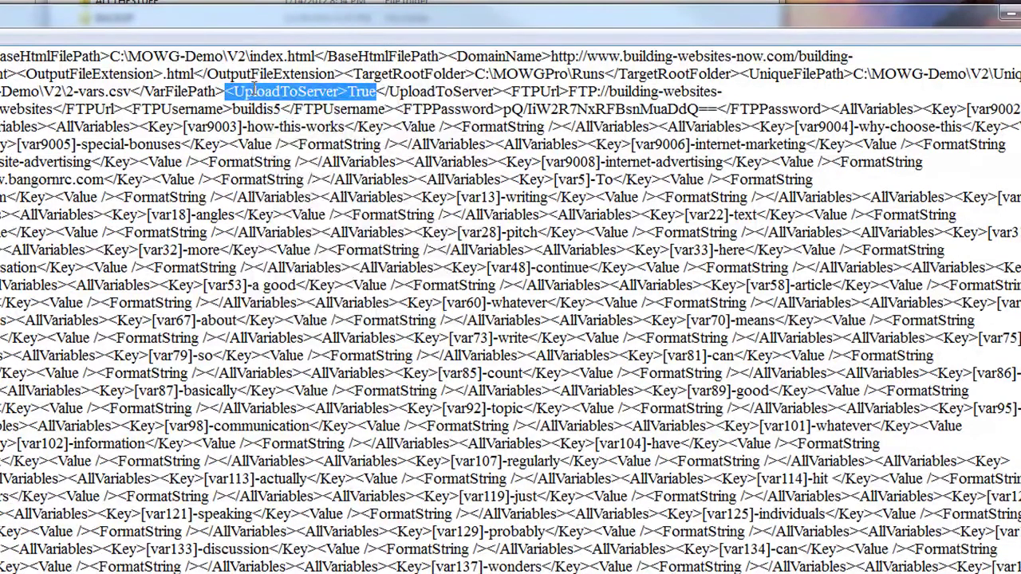
pyautogui.rightClick(254, 90)
pyautogui.click(313, 141)
# Move the Notepad window out of the way and replace the sample search text with <UploadToServer>True.
pyautogui.moveTo(412, 24); pyautogui.dragTo(458, 469)
pyautogui.click(833, 351)
pyautogui.hotkey('ctrl', 'a')
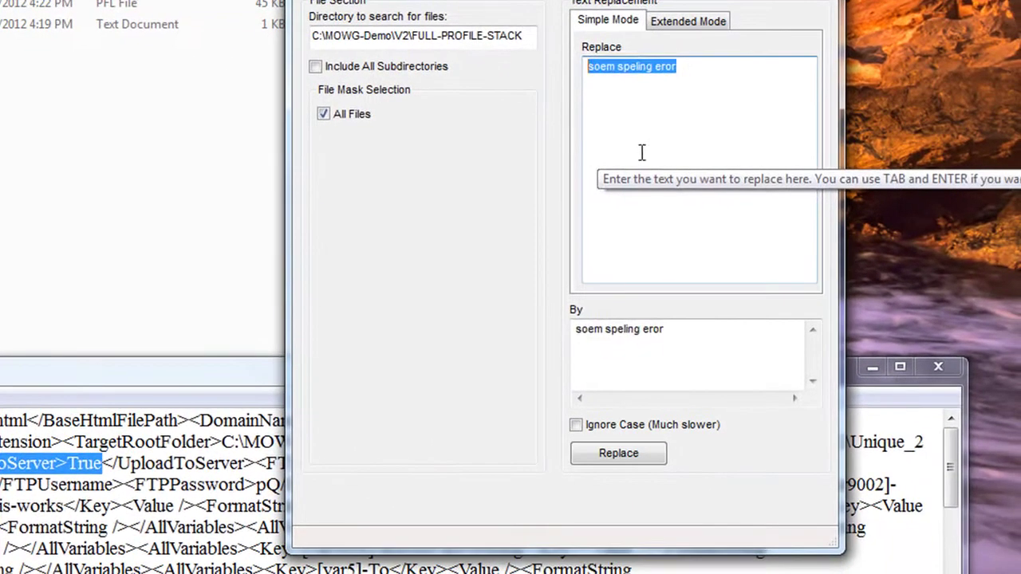
pyautogui.hotkey('ctrl', 'v')
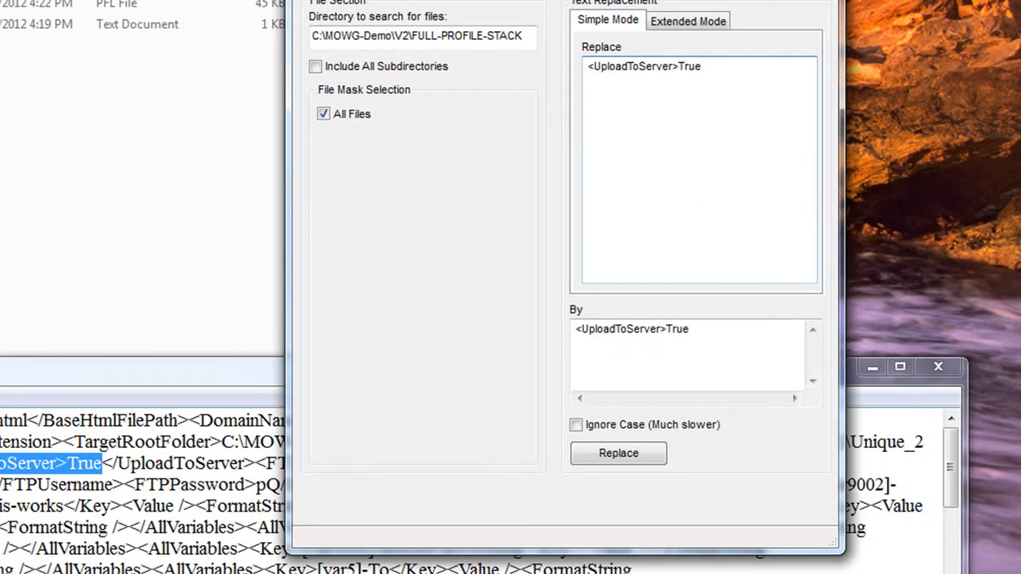
# Set the replacement text to <UploadToServer>False.
pyautogui.click(707, 351)
pyautogui.click(737, 86)
pyautogui.hotkey('ctrl', 'a')
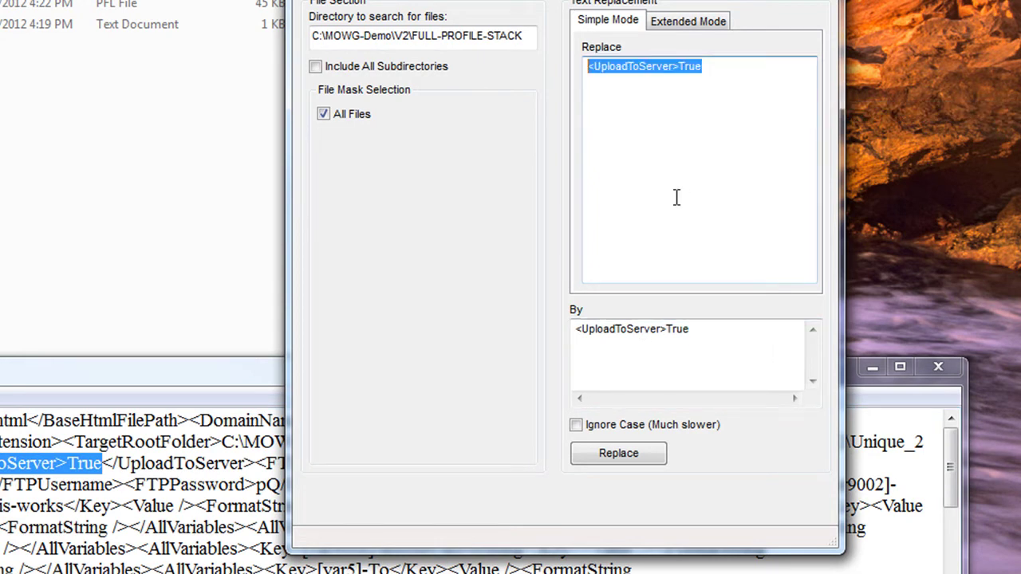
pyautogui.click(646, 168)
pyautogui.moveTo(691, 330); pyautogui.dragTo(663, 339)
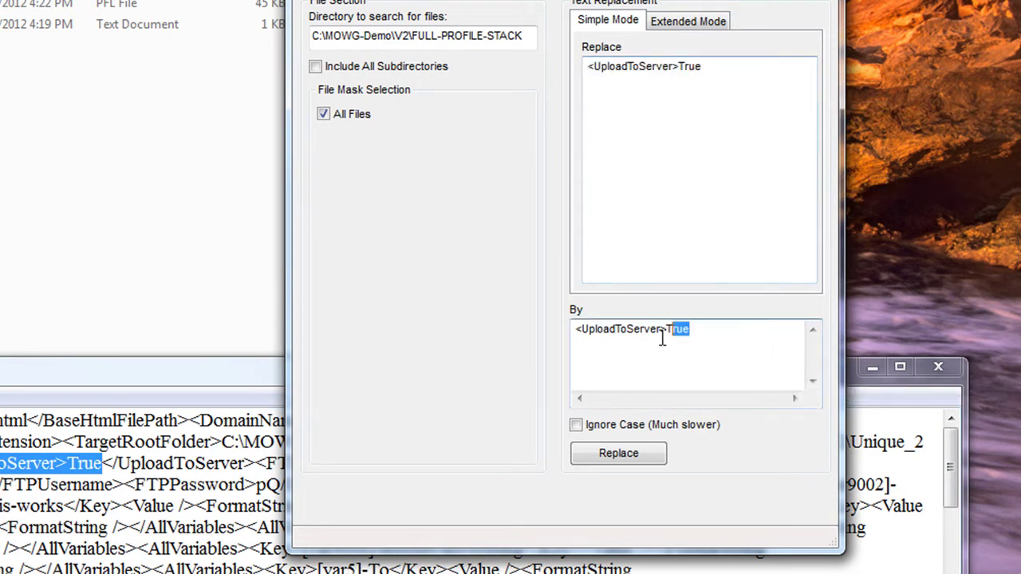
pyautogui.write('Fals')
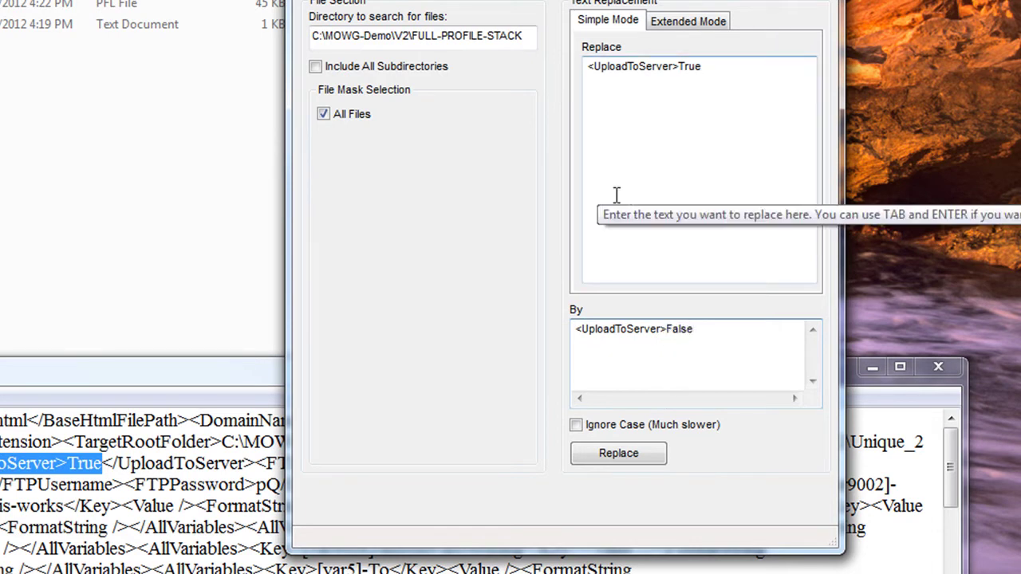
# Close the profile in Notepad and run the replacement on the files in the FULL-PROFILE-STACK folder.
pyautogui.click(764, 167)
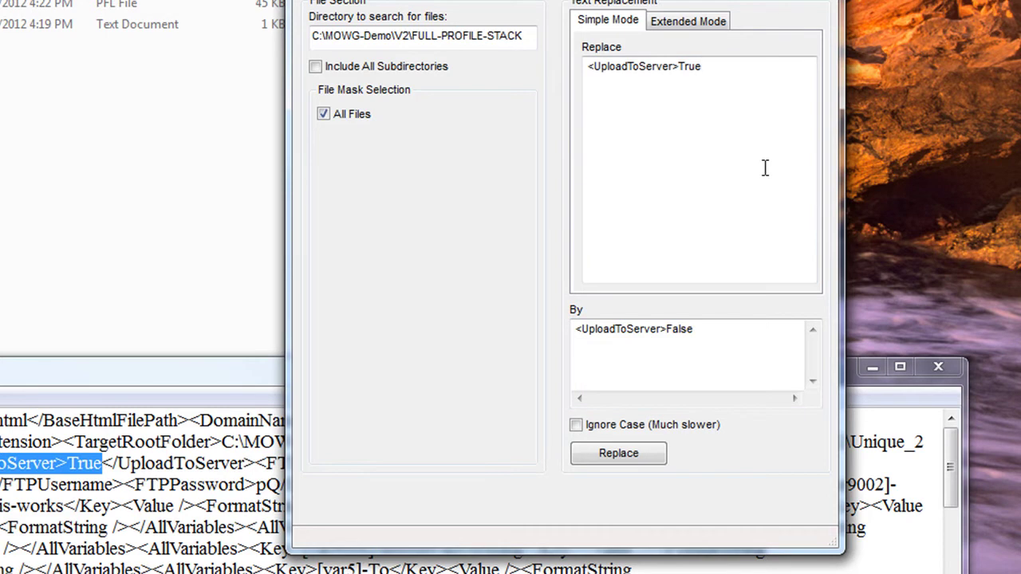
pyautogui.click(938, 368)
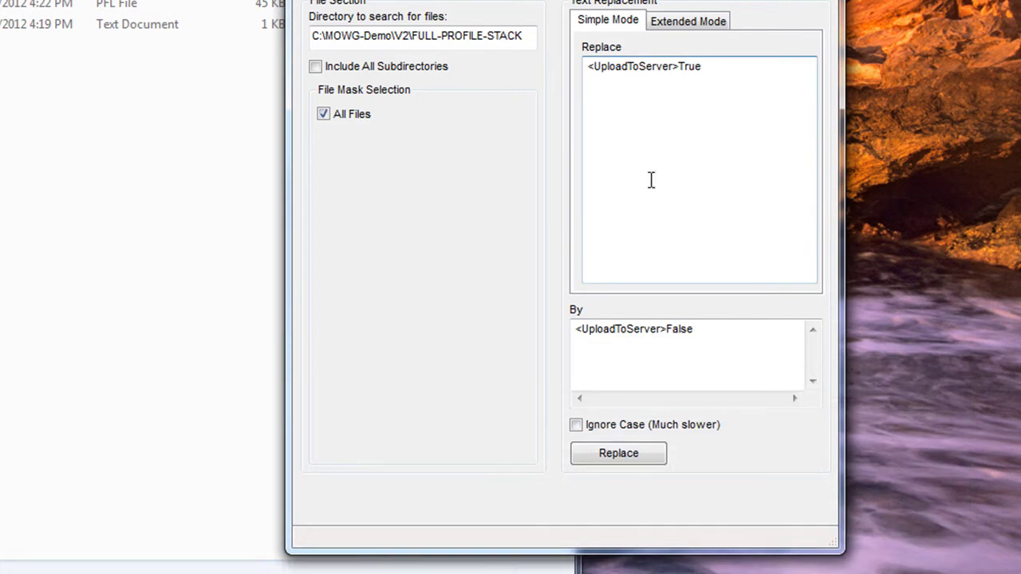
pyautogui.click(622, 461)
pyautogui.click(10, 247)
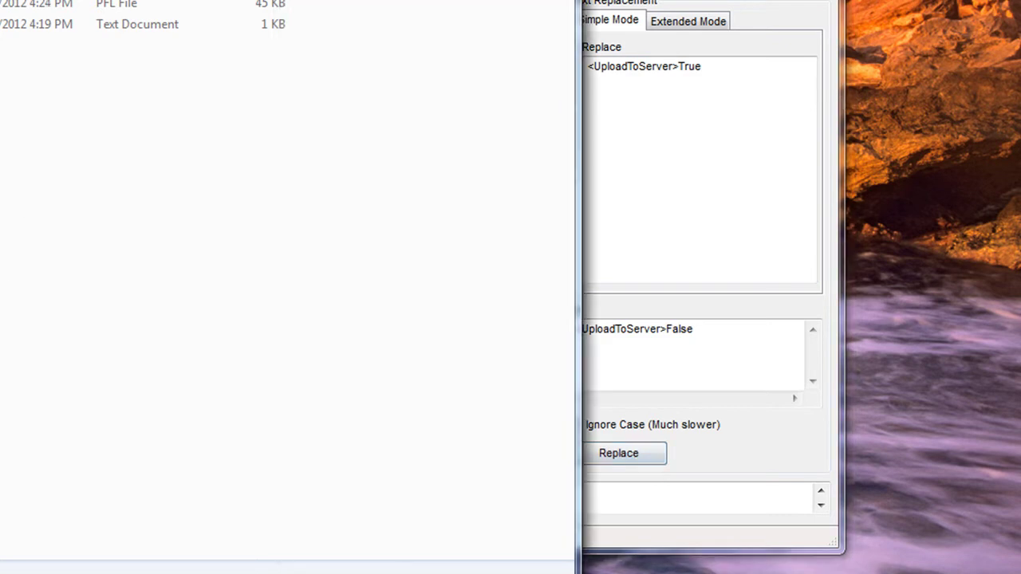
# Open MOWG Professional and load the 1-BWN-sub.pfl and 1-BWT-main.pfl profiles in turn to check their FTP upload setting.
pyautogui.click(587, 176)
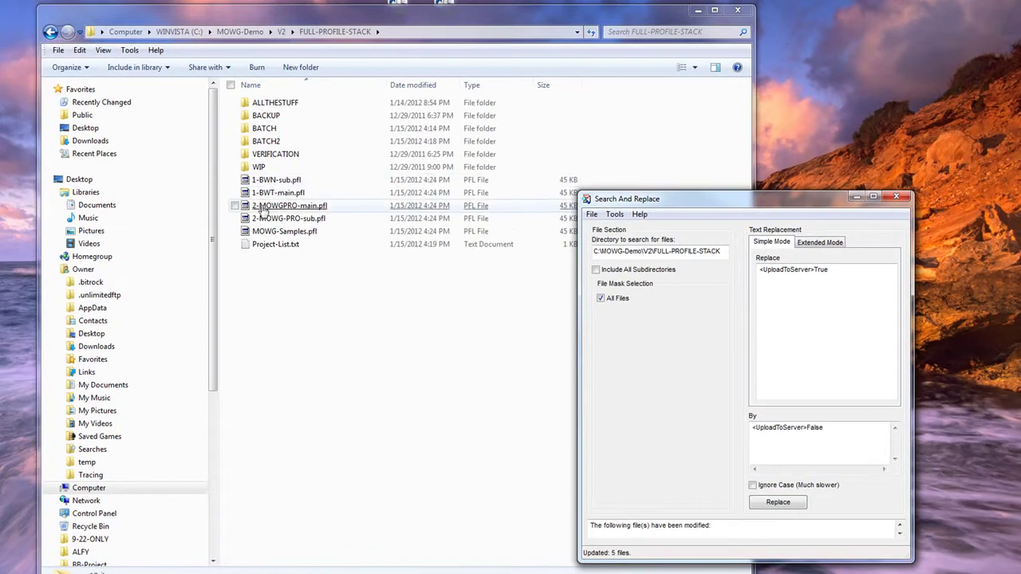
pyautogui.click(275, 180)
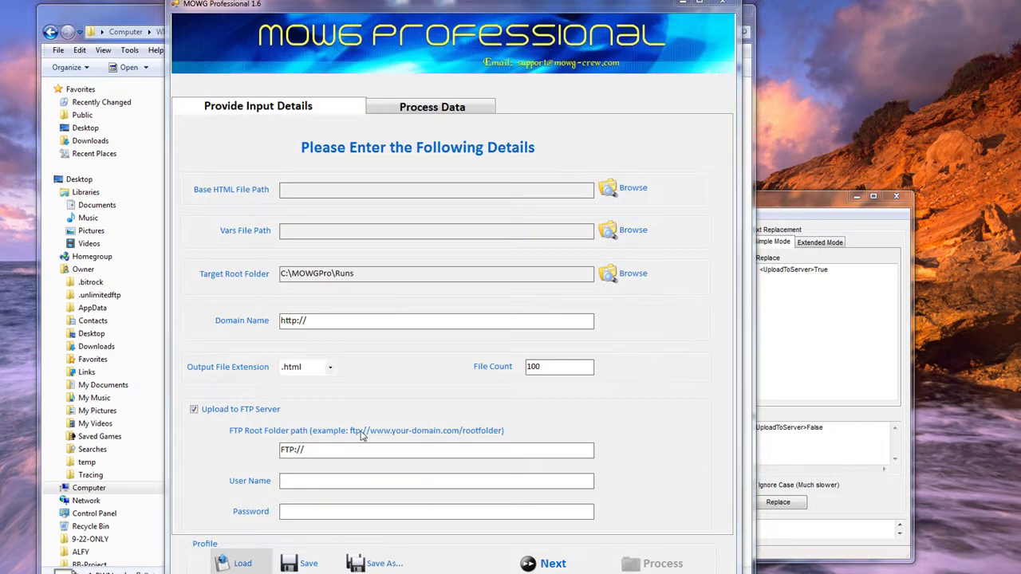
pyautogui.click(242, 563)
pyautogui.doubleClick(308, 182)
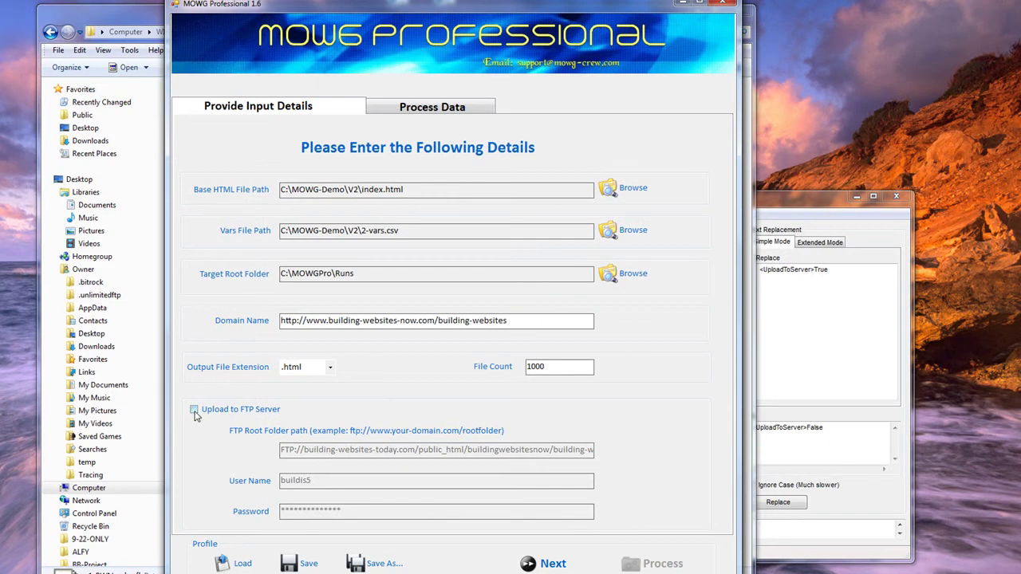
pyautogui.click(242, 563)
pyautogui.click(293, 196)
pyautogui.doubleClick(292, 196)
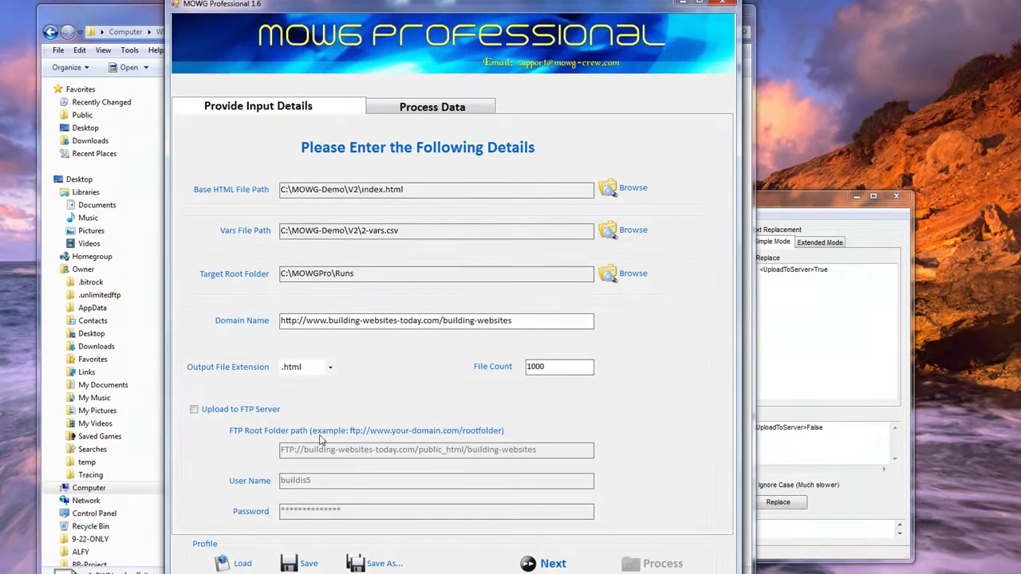
# Minimize and close MOWG Professional and return to the Search And Replace window.
pyautogui.click(684, 4)
pyautogui.click(798, 359)
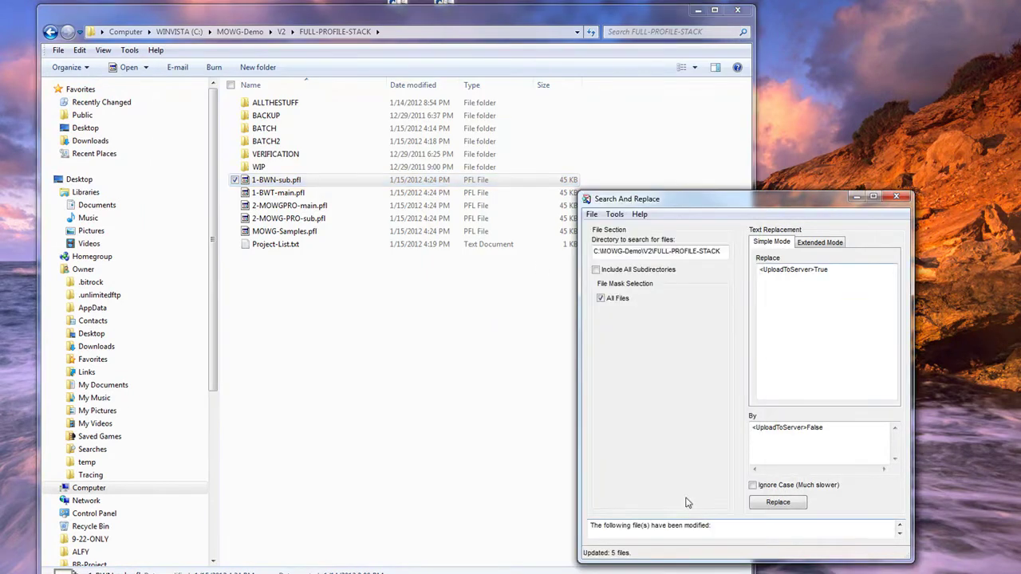
pyautogui.rightClick(877, 573)
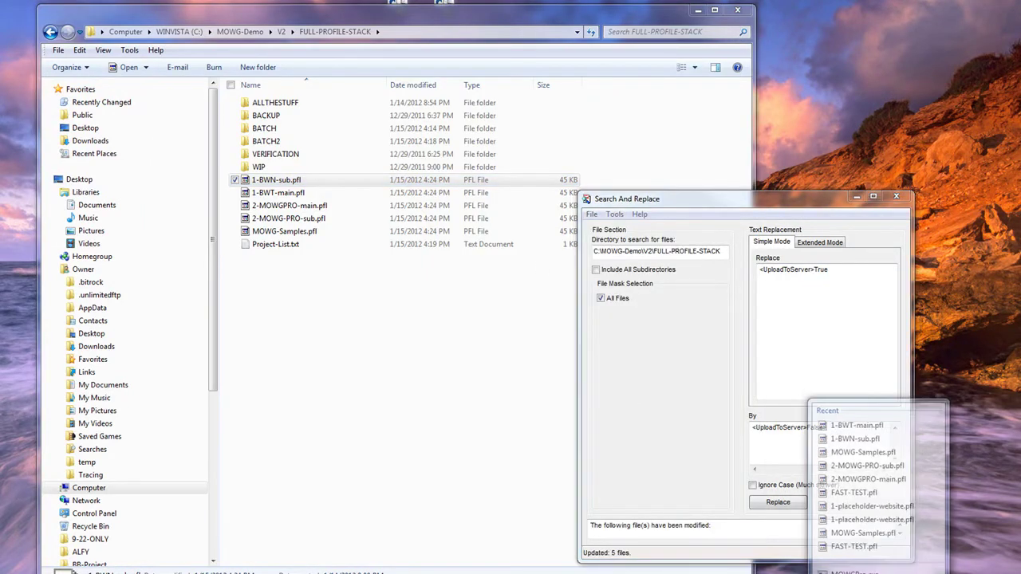
pyautogui.click(854, 573)
pyautogui.click(494, 348)
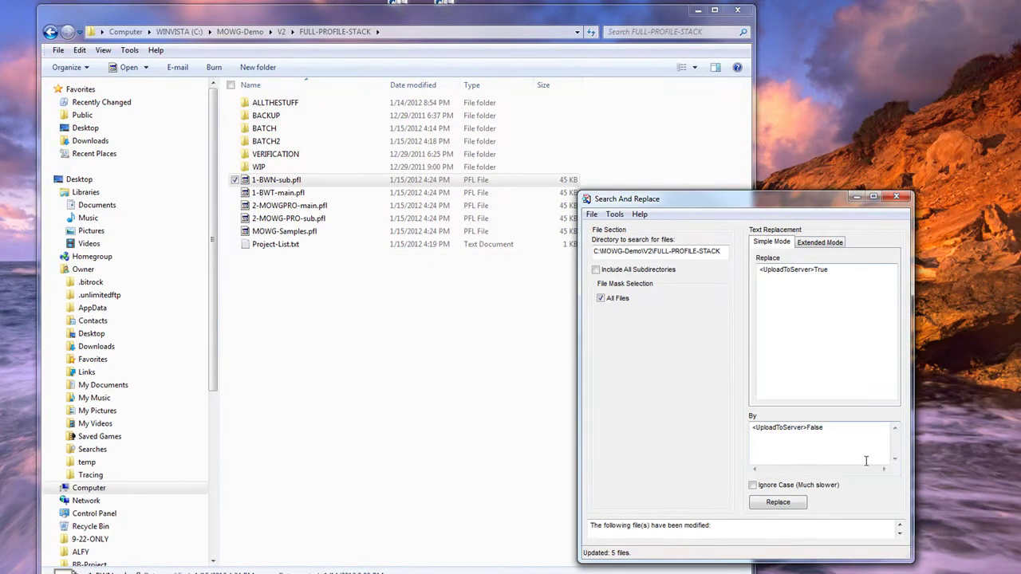
pyautogui.click(842, 276)
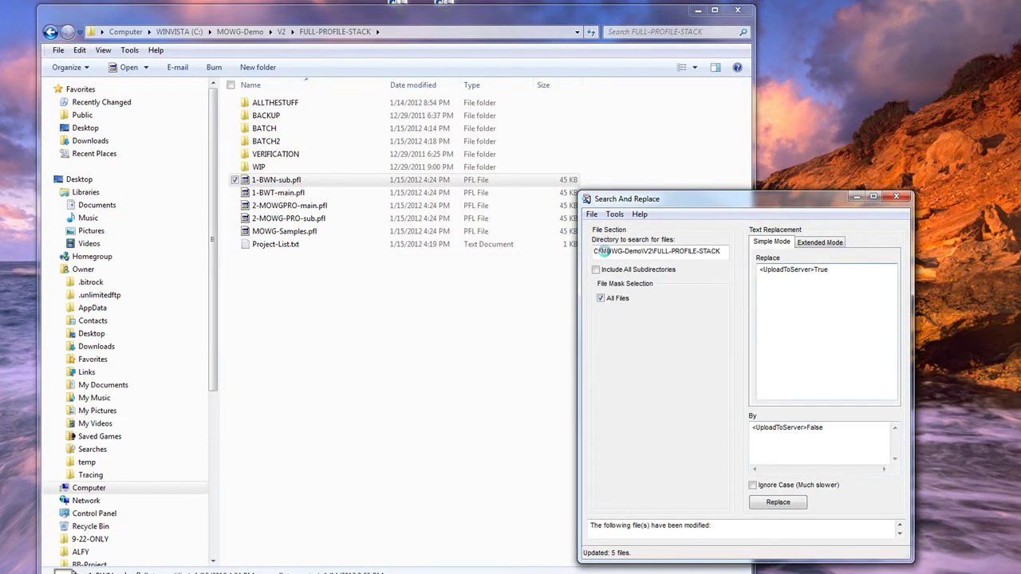
# Open the 1-BWN-sub.pfl profile in Notepad and find the text 1000 in it.
pyautogui.rightClick(270, 180)
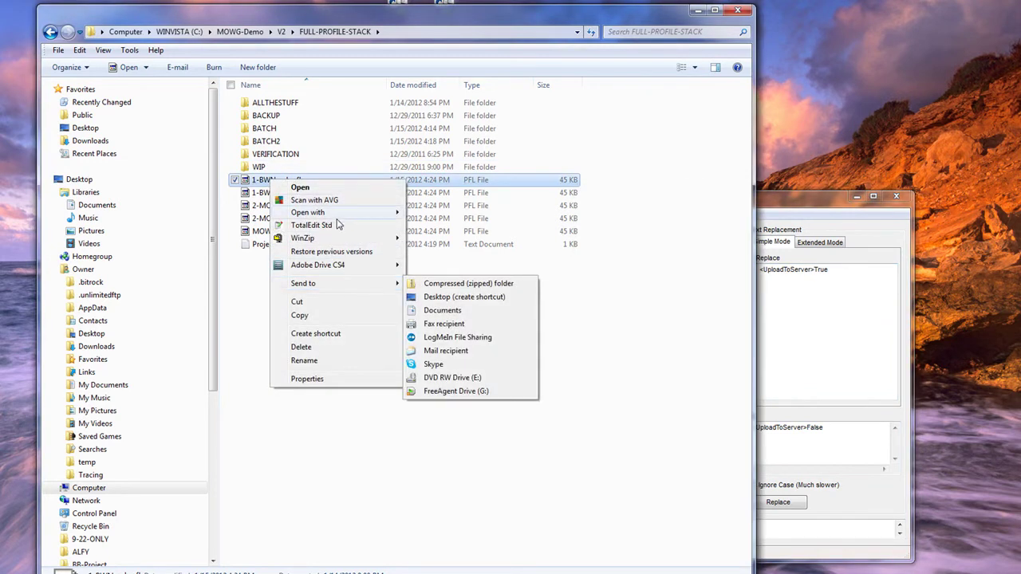
pyautogui.moveTo(343, 212)
pyautogui.click(448, 218)
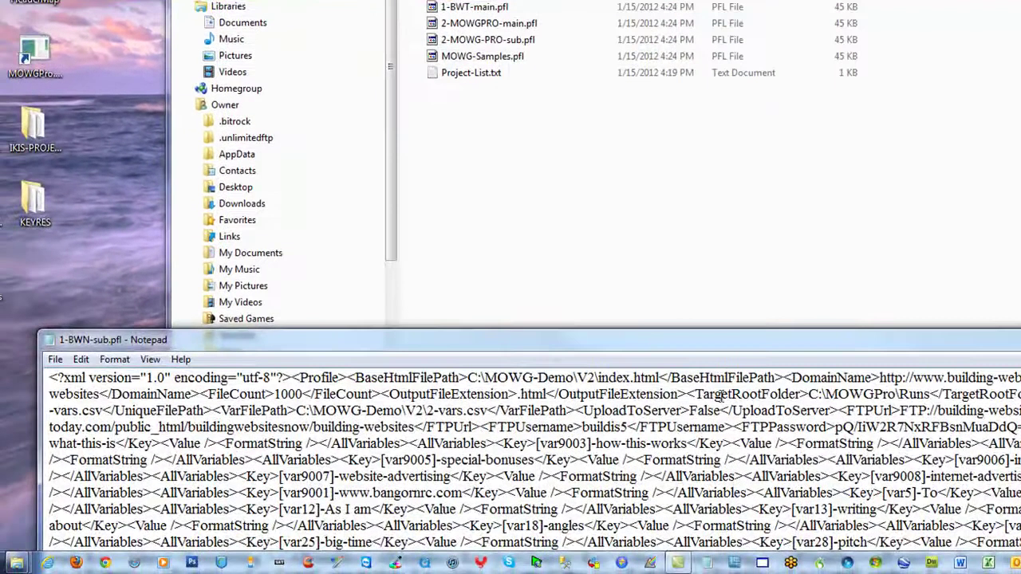
pyautogui.moveTo(633, 342); pyautogui.dragTo(604, 93)
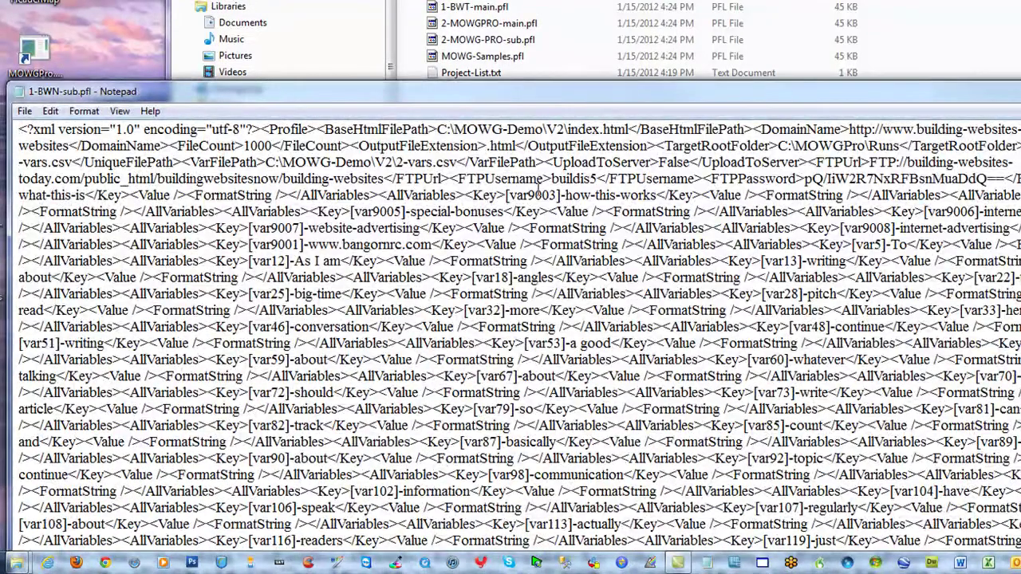
pyautogui.click(50, 112)
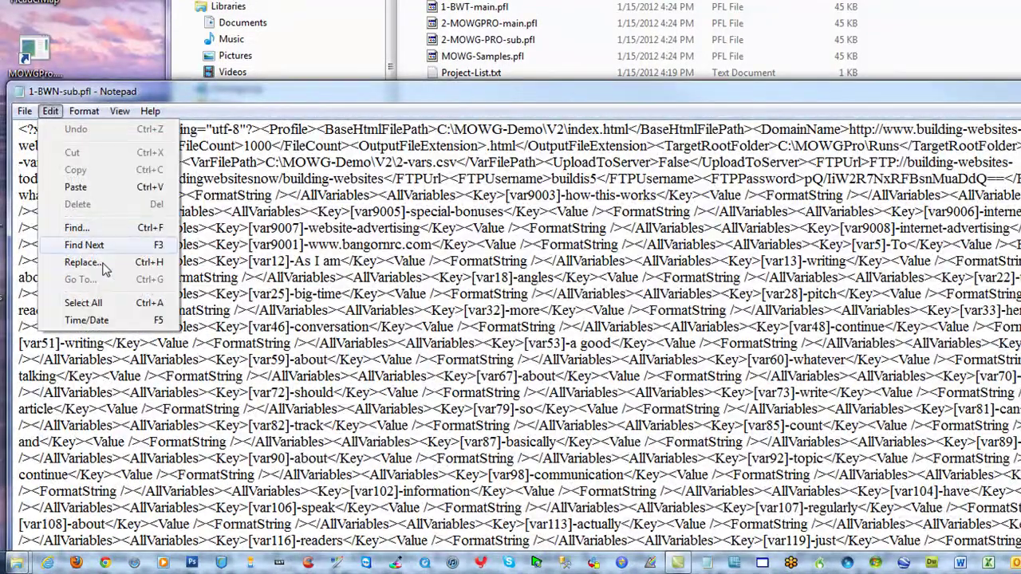
pyautogui.click(116, 227)
pyautogui.write('1000')
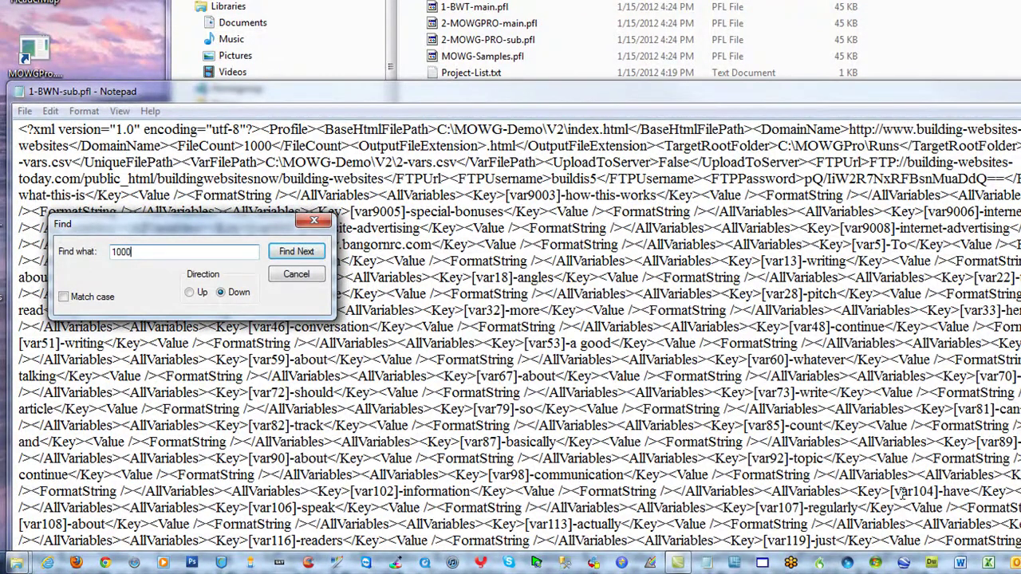
pyautogui.press('Return')
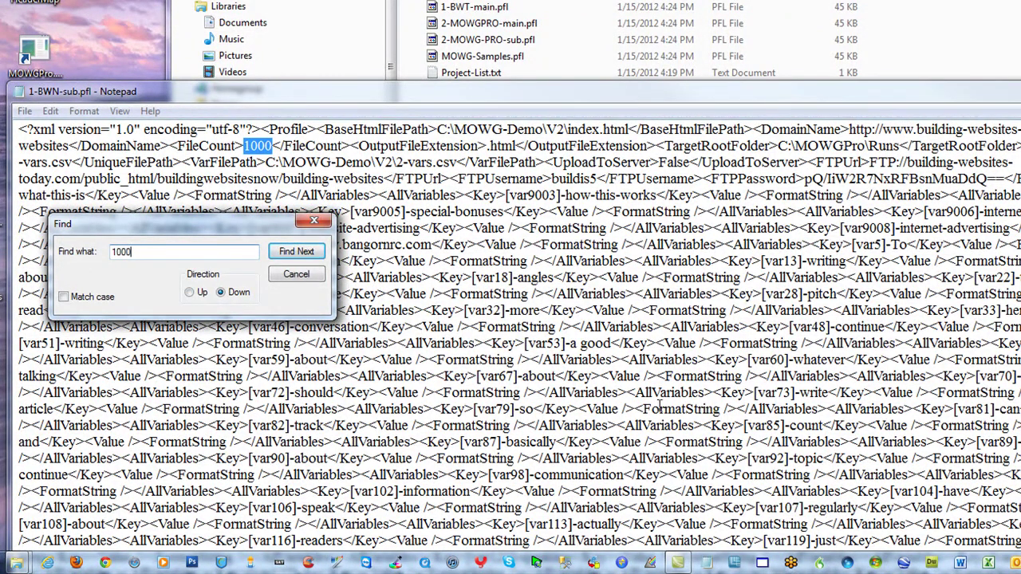
# Close the Find dialog and copy the text <FileCount>1000 from the profile.
pyautogui.click(198, 293)
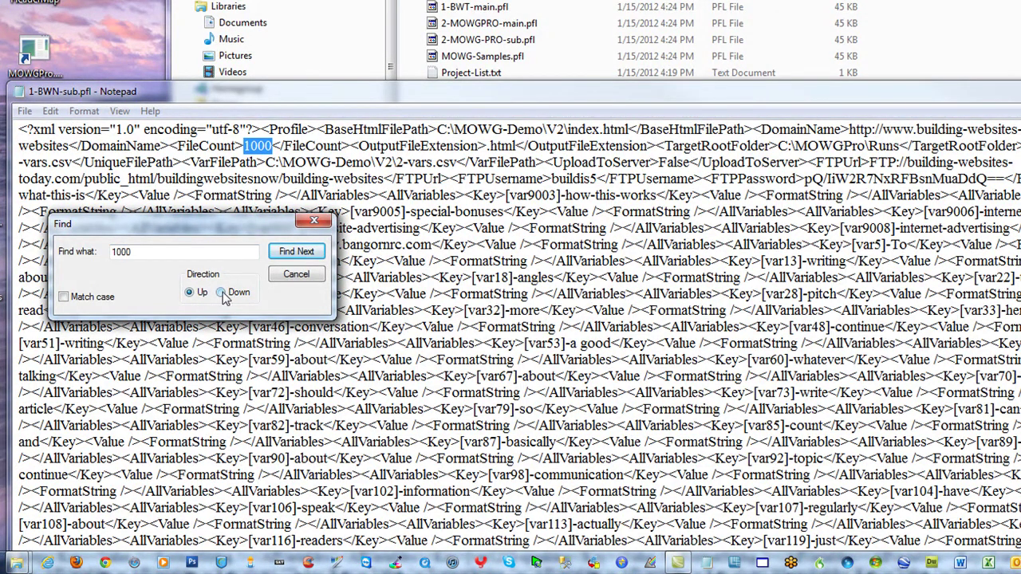
pyautogui.click(307, 219)
pyautogui.click(268, 146)
pyautogui.moveTo(273, 146); pyautogui.dragTo(170, 146)
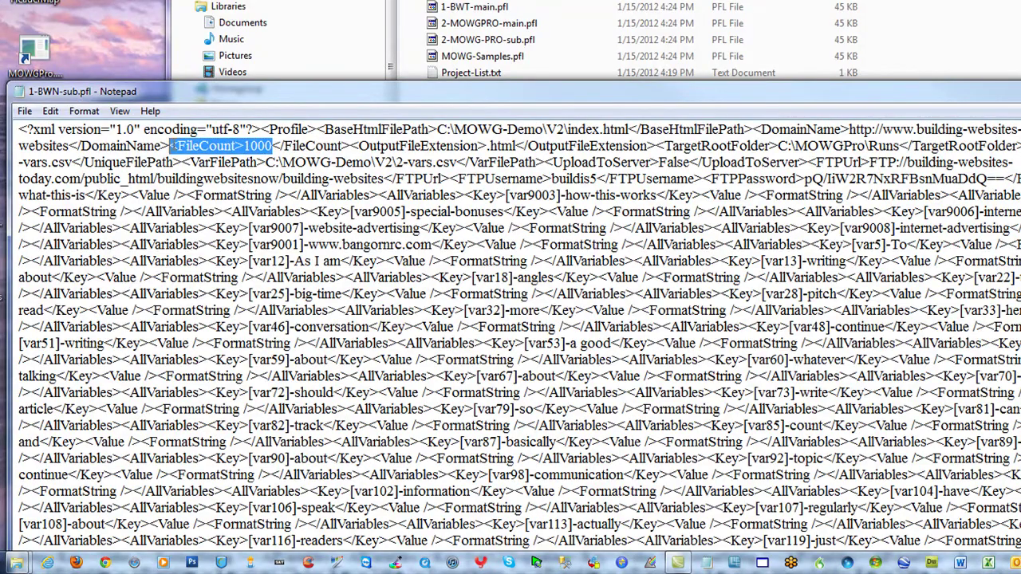
pyautogui.rightClick(185, 144)
pyautogui.click(264, 195)
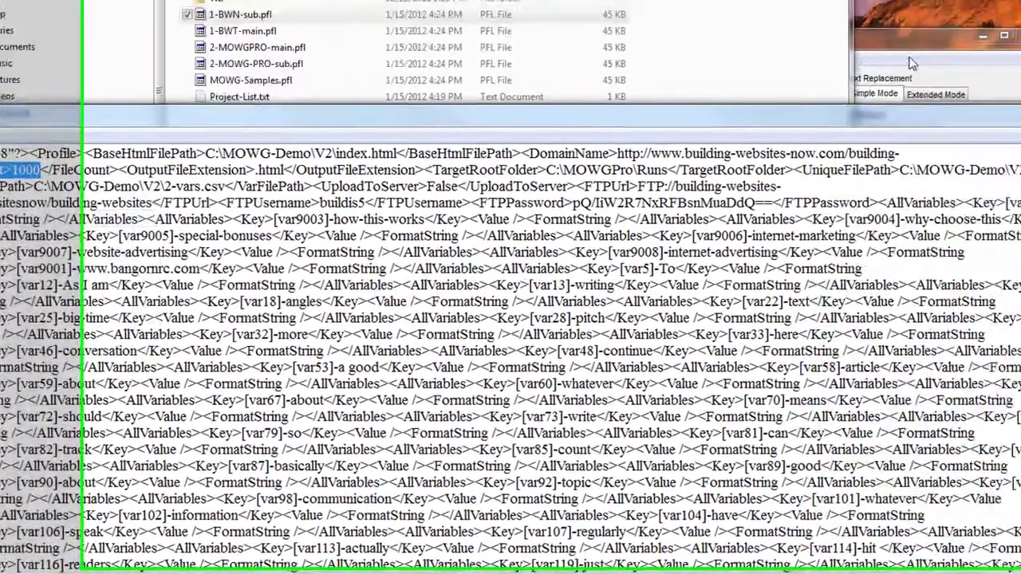
# Switch to Search And Replace and replace the search text with <FileCount>1000.
pyautogui.click(835, 56)
pyautogui.doubleClick(782, 276)
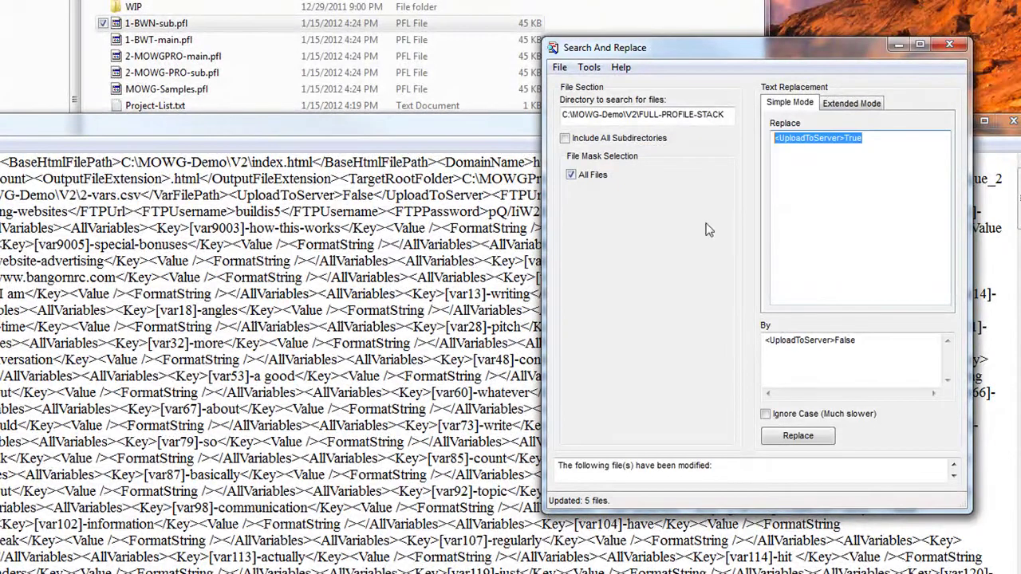
pyautogui.hotkey('ctrl', 'v')
# Set the replacement text to <FileCount>30 and run the replacement on the files in the FULL-PROFILE-STACK folder.
pyautogui.click(861, 346)
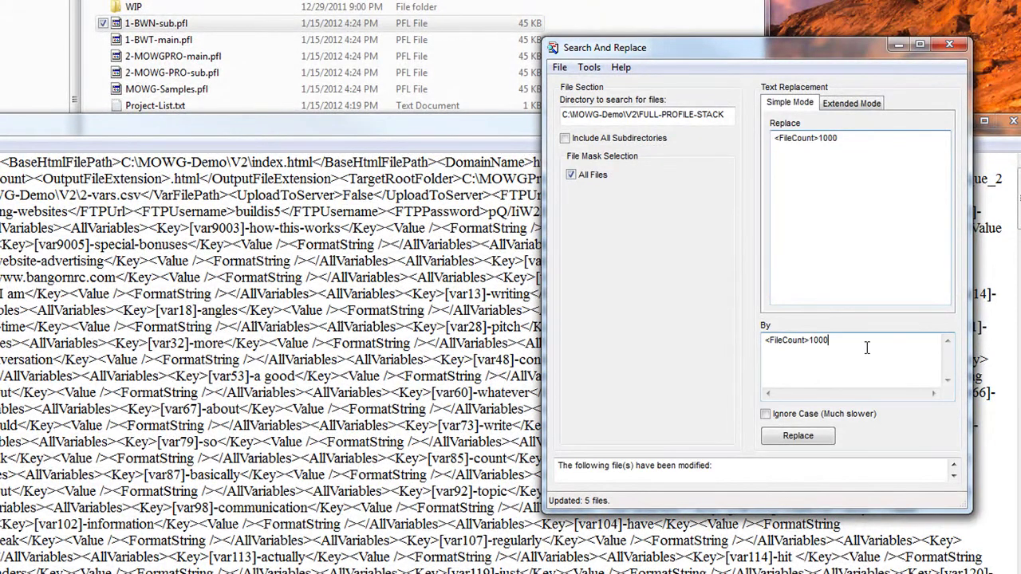
pyautogui.press('BackSpace')
pyautogui.press('BackSpace')
pyautogui.press('BackSpace')
pyautogui.press('BackSpace')
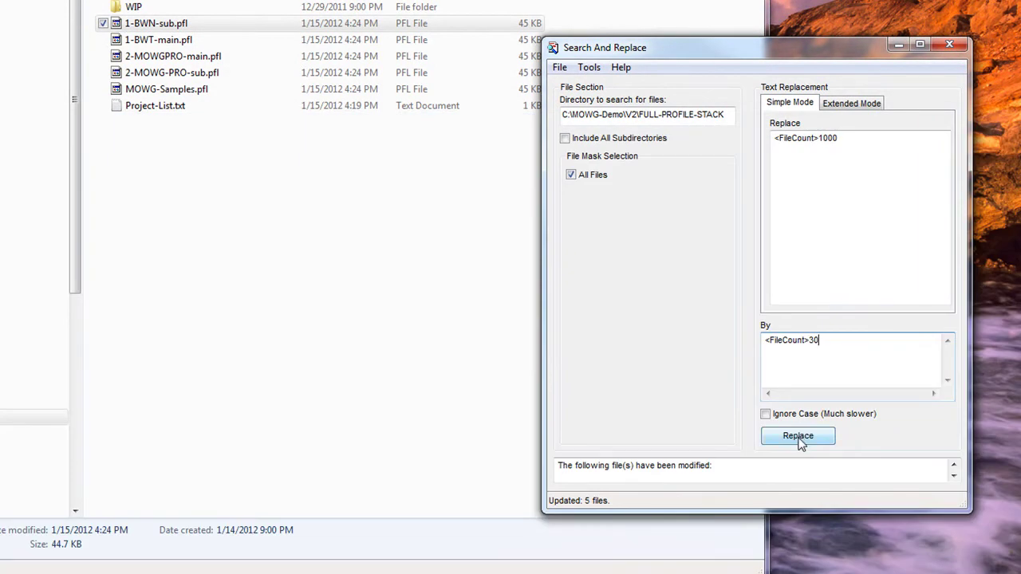
pyautogui.click(799, 437)
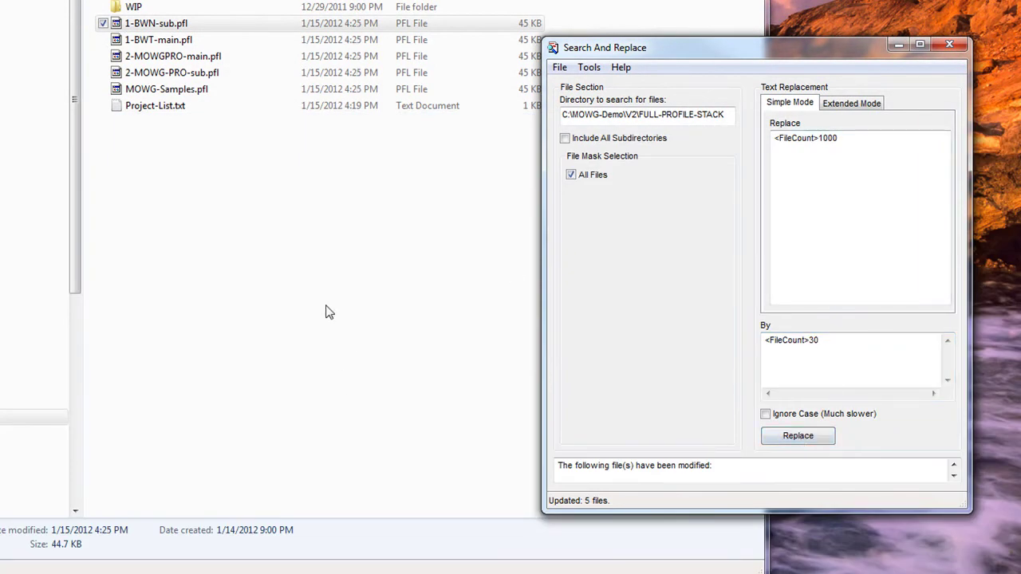
# Load a MOWG Pro profile in MOWG Professional to check its file count, and quit without saving the profile.
pyautogui.click(169, 57)
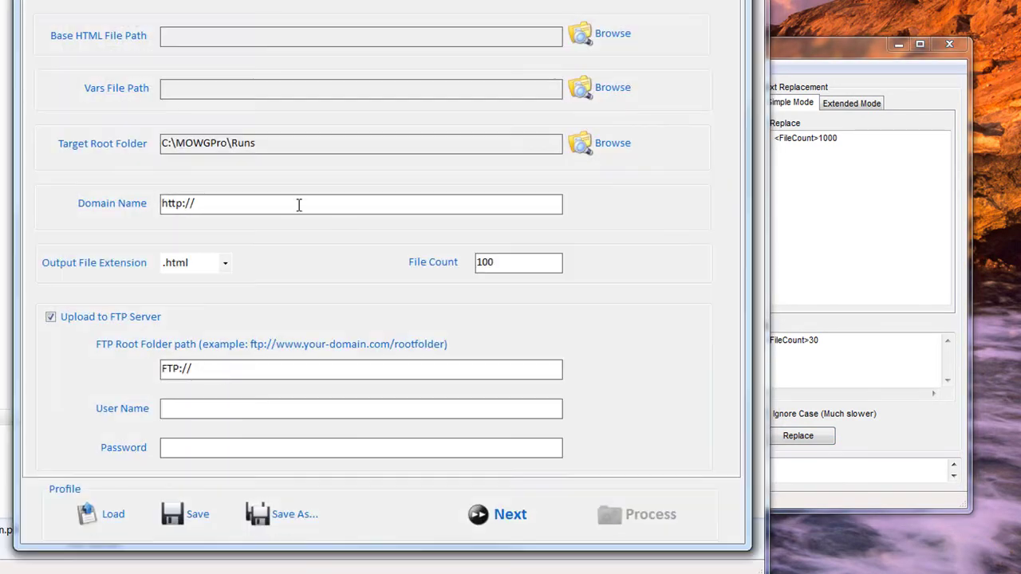
pyautogui.click(112, 513)
pyautogui.click(239, 75)
pyautogui.doubleClick(239, 75)
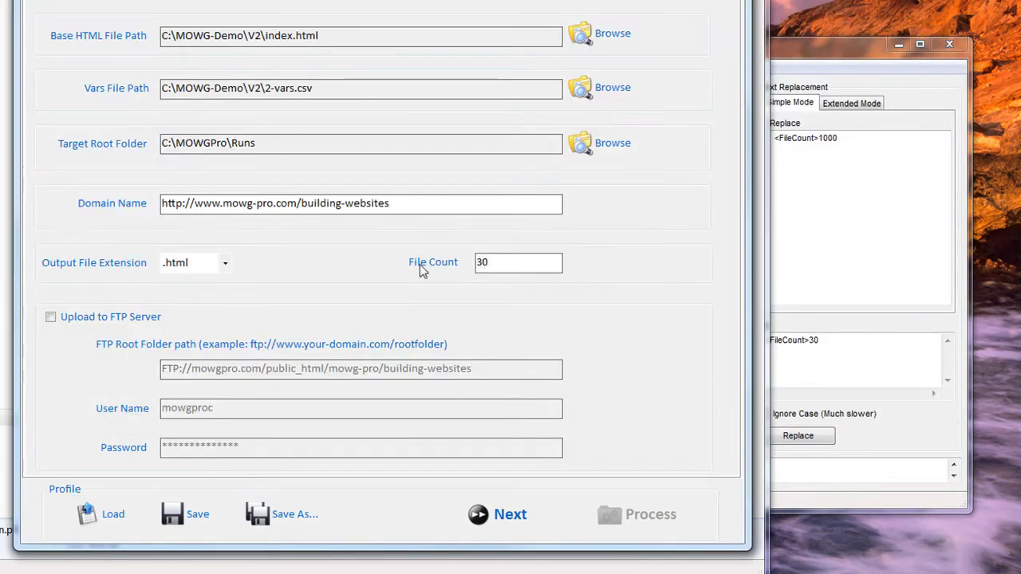
pyautogui.hotkey('alt', 'F4')
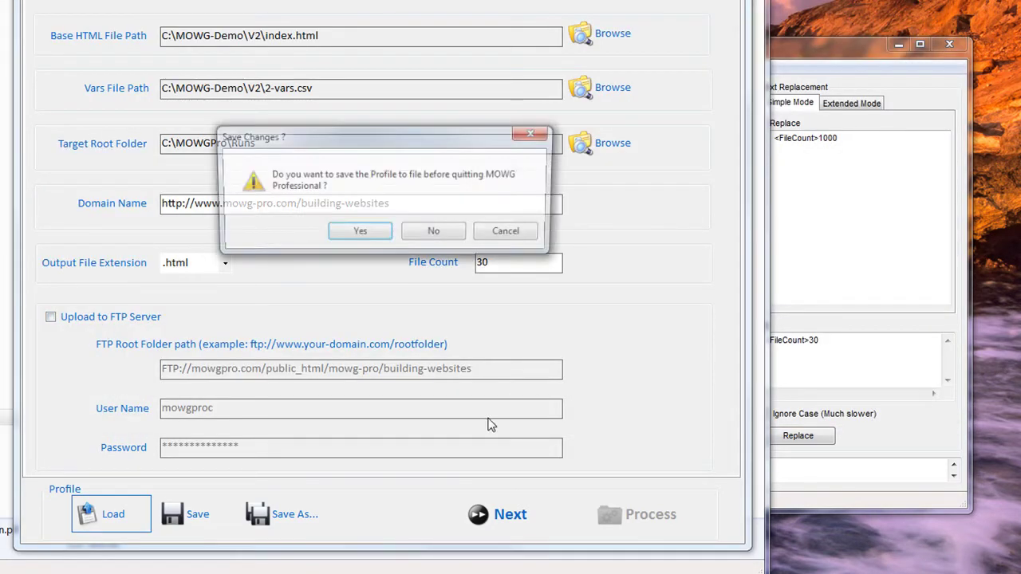
pyautogui.click(422, 232)
pyautogui.click(242, 315)
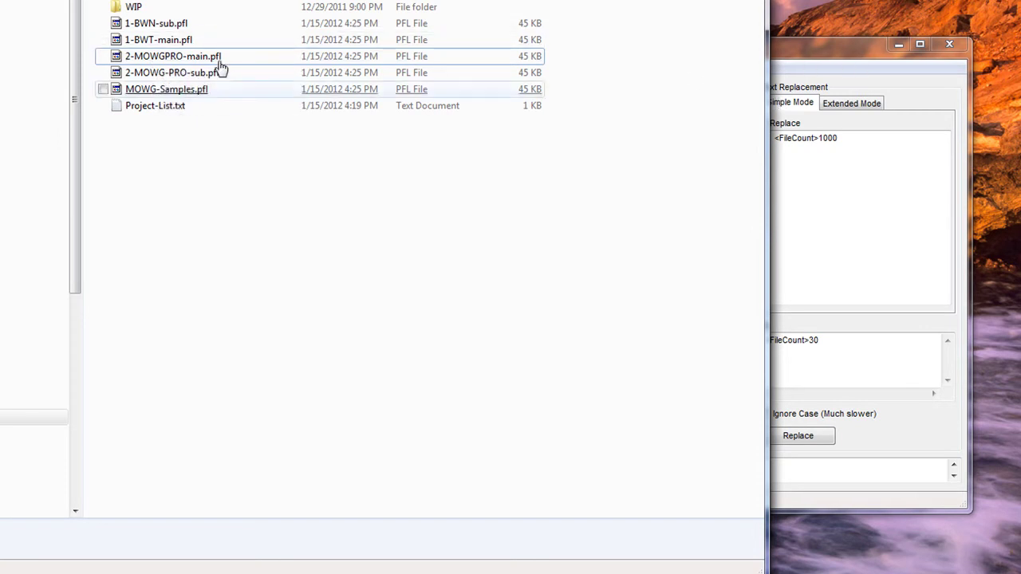
# Open the 2-MOWGPRO-main.pfl profile in Notepad and copy /building-websites</ from the end of its domain name.
pyautogui.rightClick(151, 57)
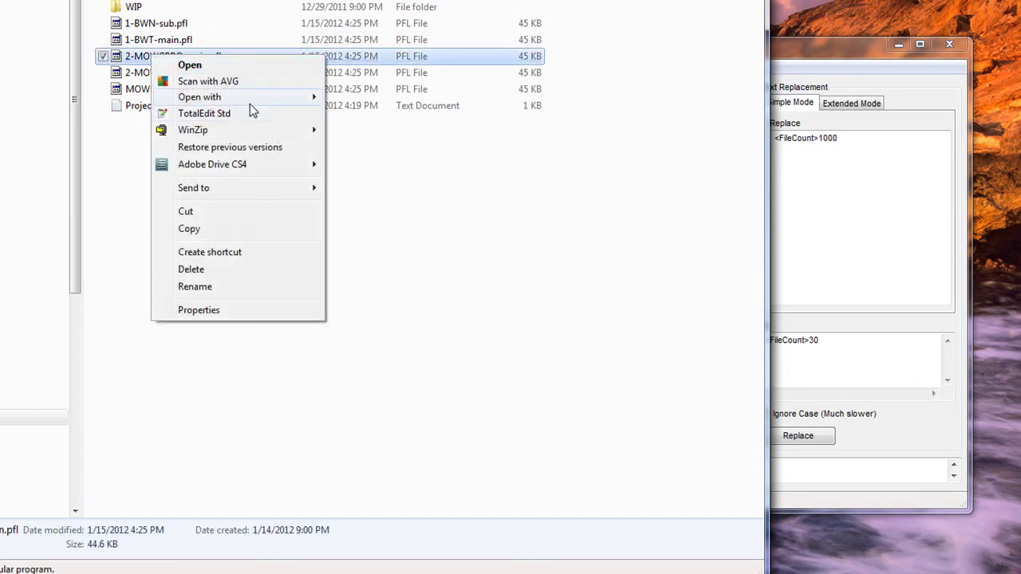
pyautogui.moveTo(263, 97)
pyautogui.click(361, 117)
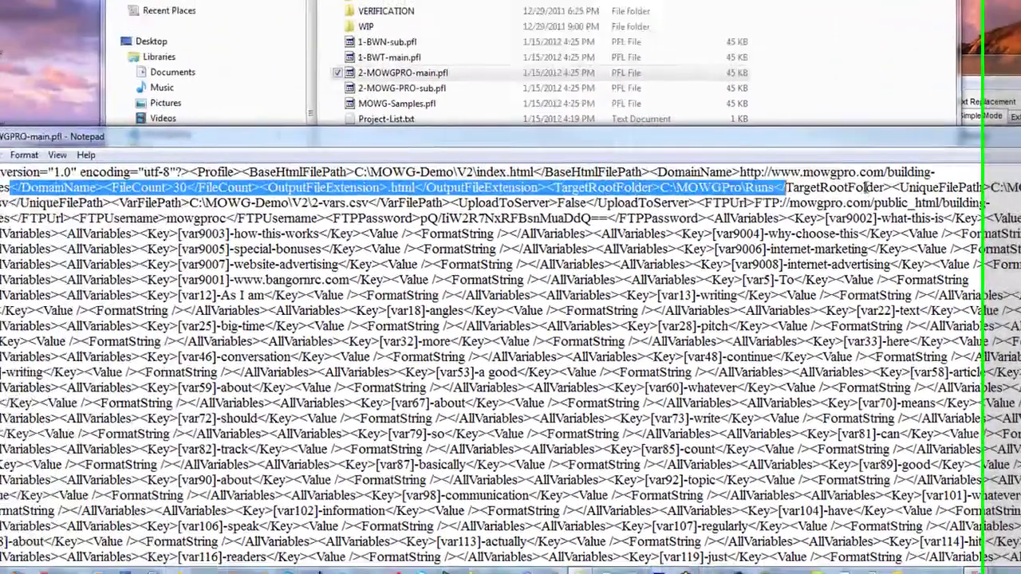
pyautogui.doubleClick(715, 162)
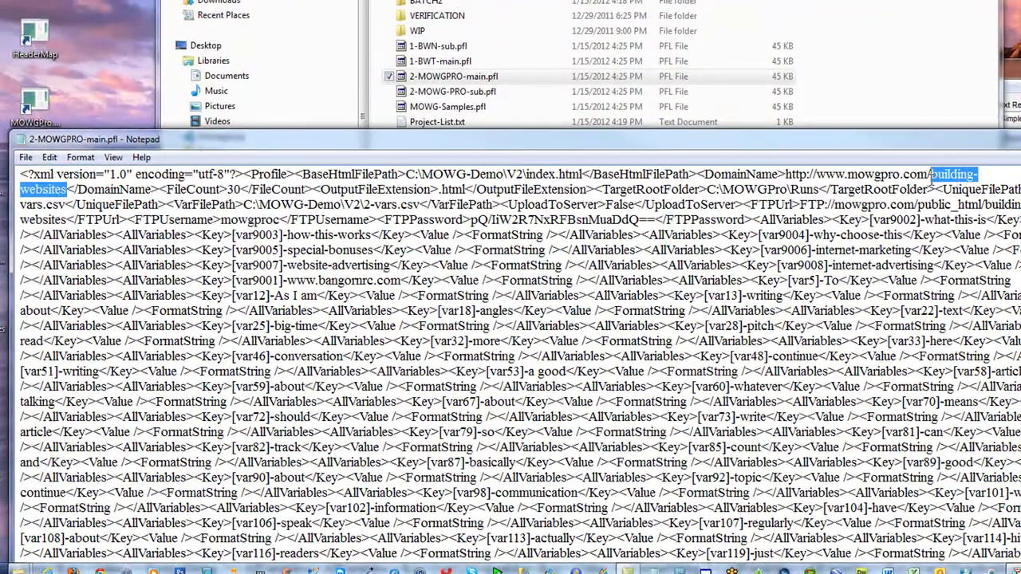
pyautogui.click(158, 189)
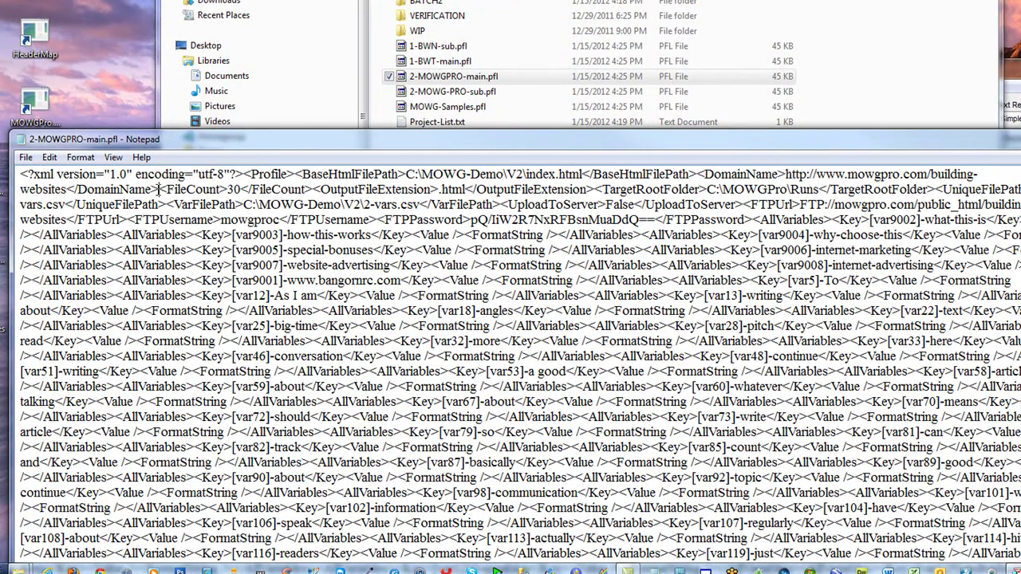
pyautogui.moveTo(158, 189); pyautogui.dragTo(929, 174)
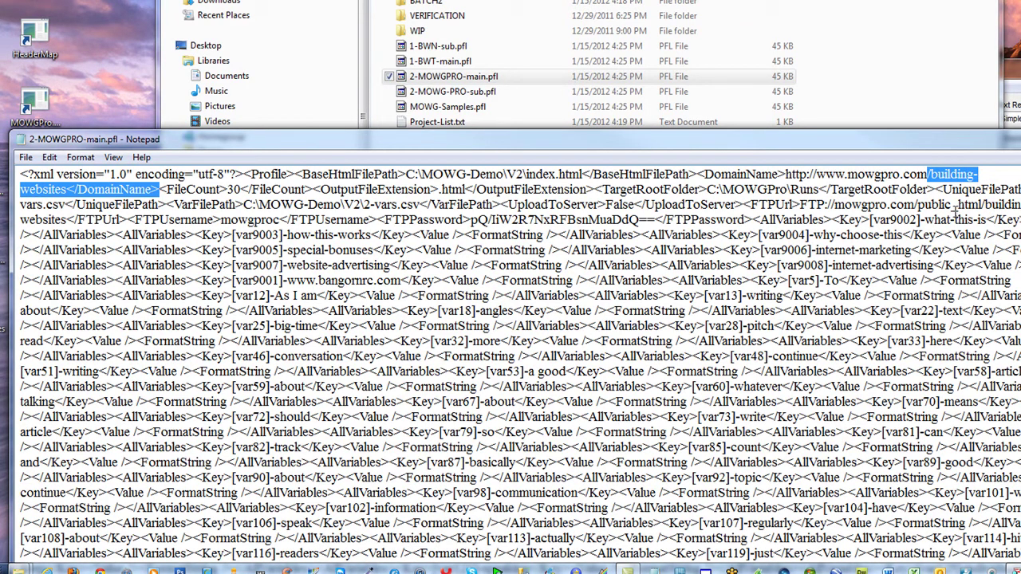
pyautogui.click(75, 189)
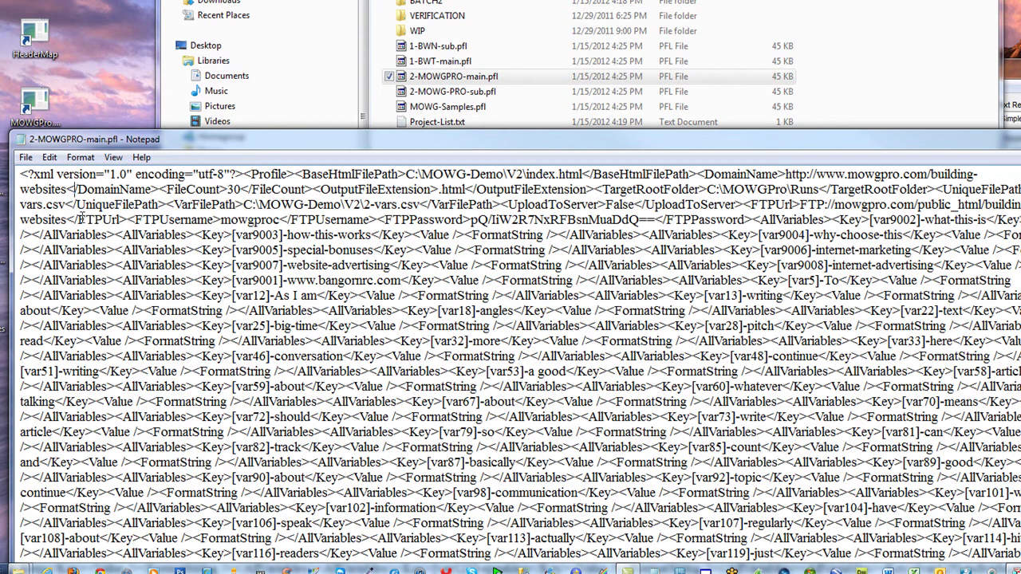
pyautogui.moveTo(77, 190); pyautogui.dragTo(930, 175)
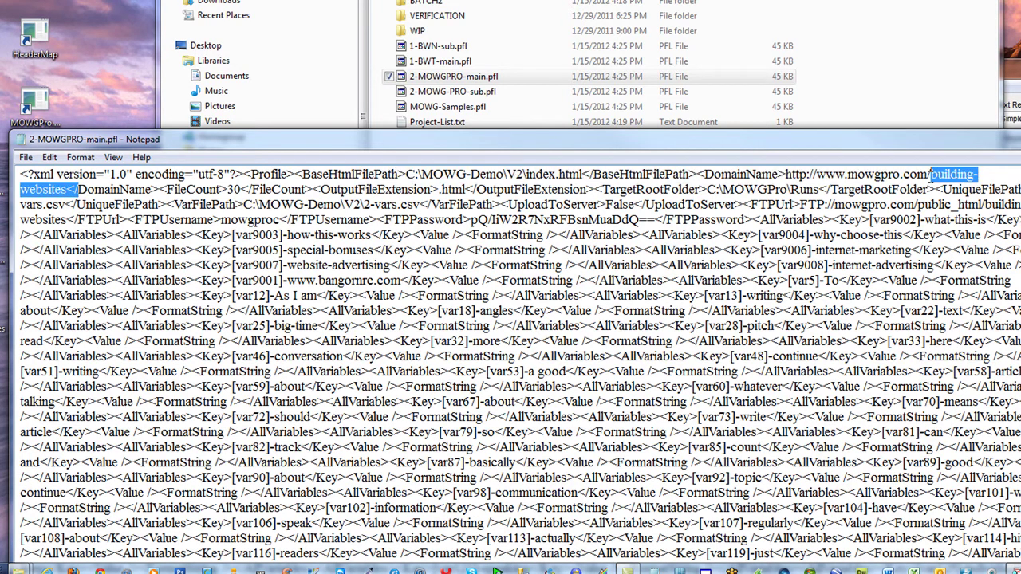
pyautogui.rightClick(941, 182)
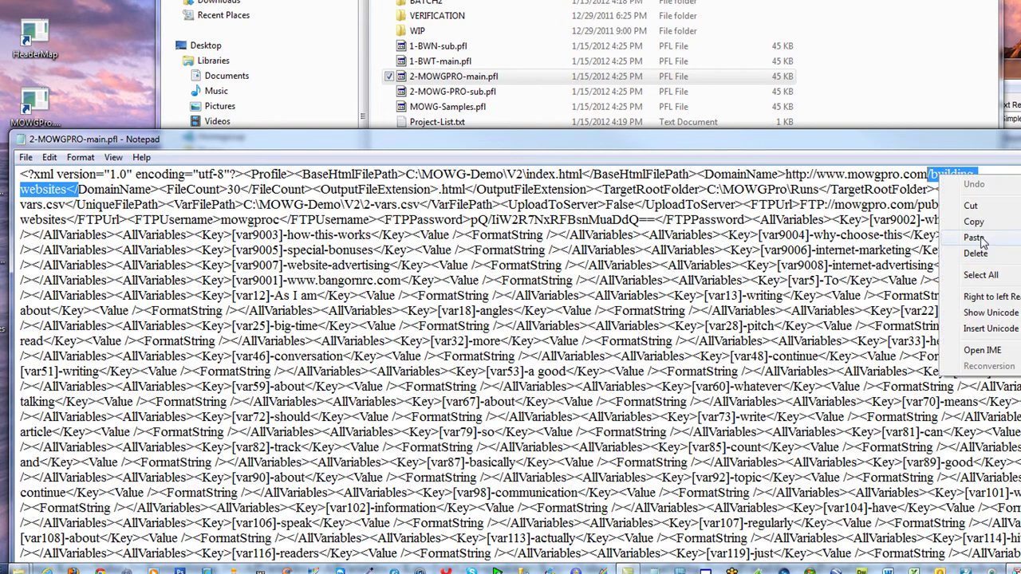
pyautogui.click(981, 225)
# Switch to Search And Replace and fill both the search text and the replacement text with the copied /building-websites</.
pyautogui.hotkey('alt', 'Tab')
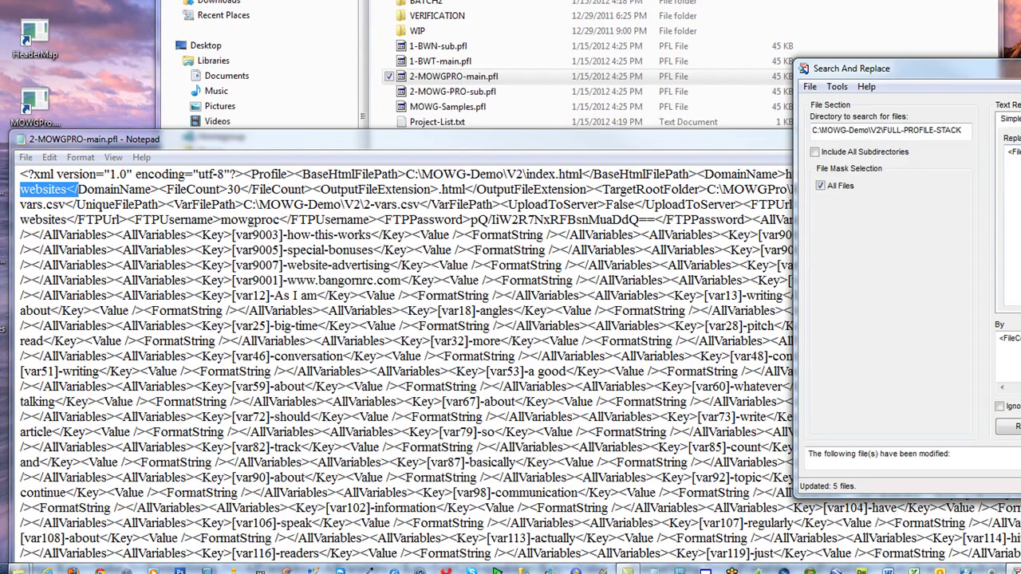
pyautogui.hotkey('ctrl', 'a')
pyautogui.hotkey('ctrl', 'v')
pyautogui.click(1013, 341)
pyautogui.hotkey('ctrl', 'a')
pyautogui.hotkey('ctrl', 'v')
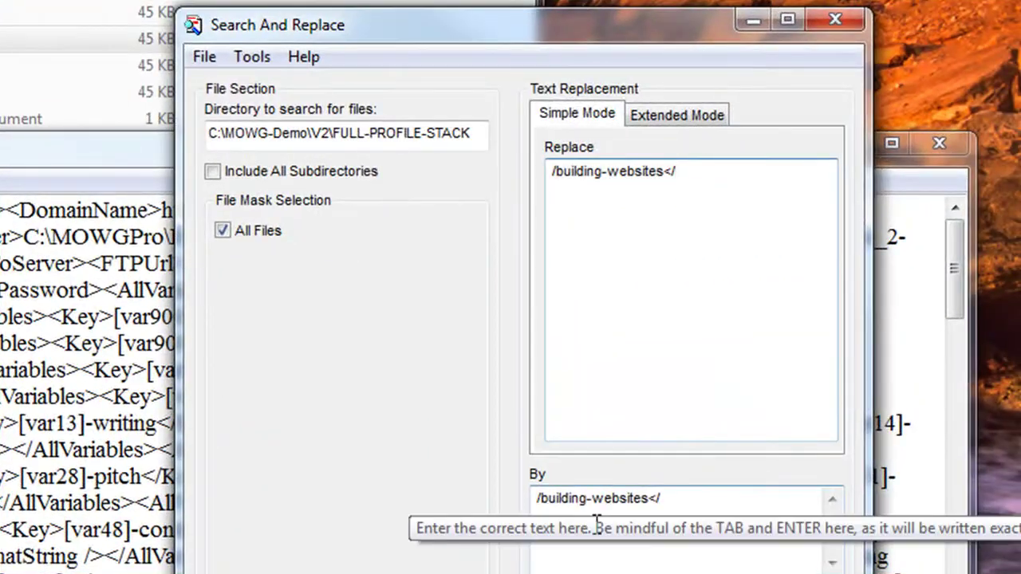
# Change the replacement text to /internet-advertising</, run the replacement on the FULL-PROFILE-STACK files, and close Search And Replace.
pyautogui.moveTo(650, 498); pyautogui.dragTo(540, 498)
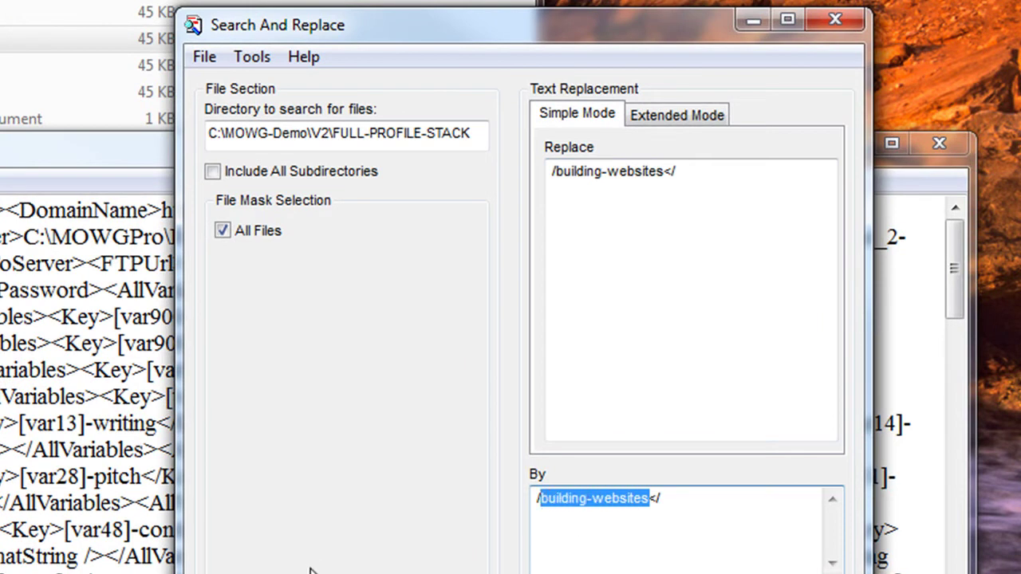
pyautogui.write('internet-m')
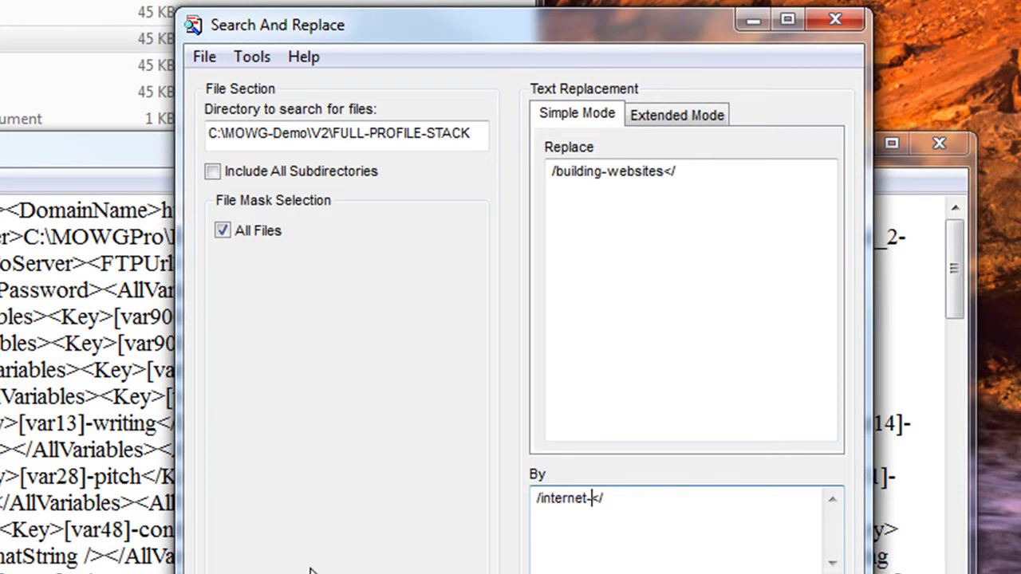
pyautogui.write('ar')
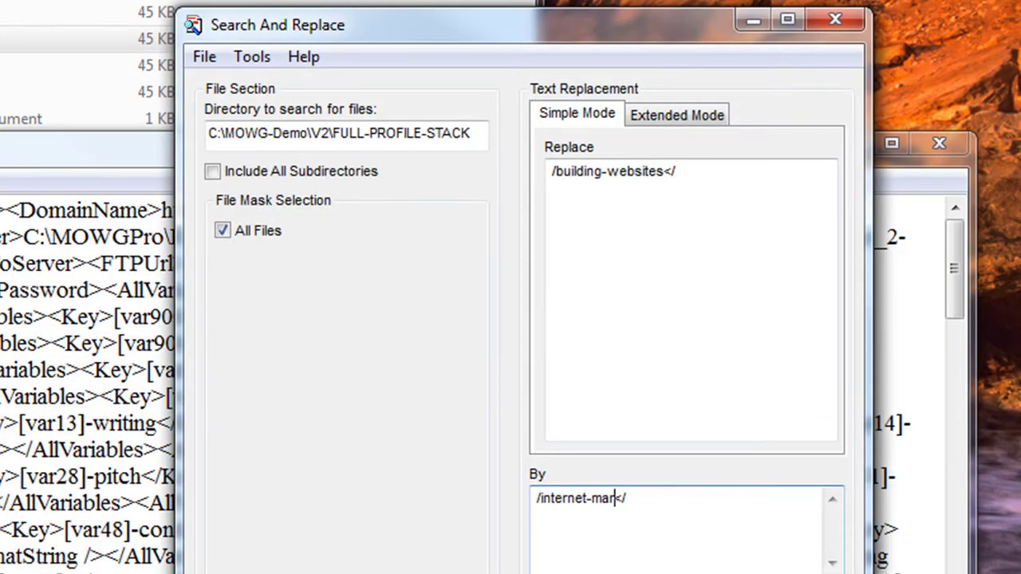
pyautogui.press('BackSpace')
pyautogui.press('BackSpace')
pyautogui.press('BackSpace')
pyautogui.write('advertising</')
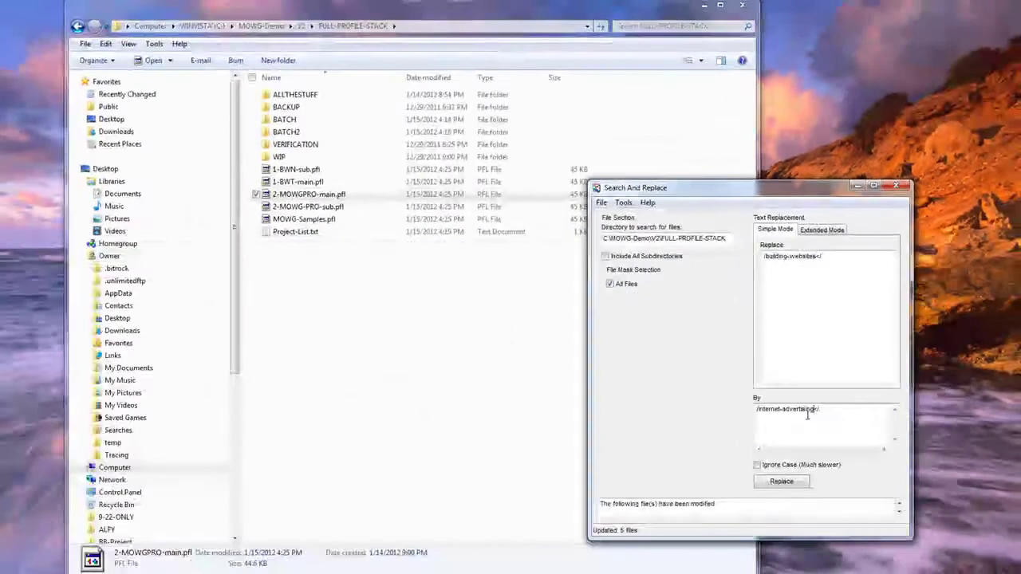
pyautogui.click(789, 483)
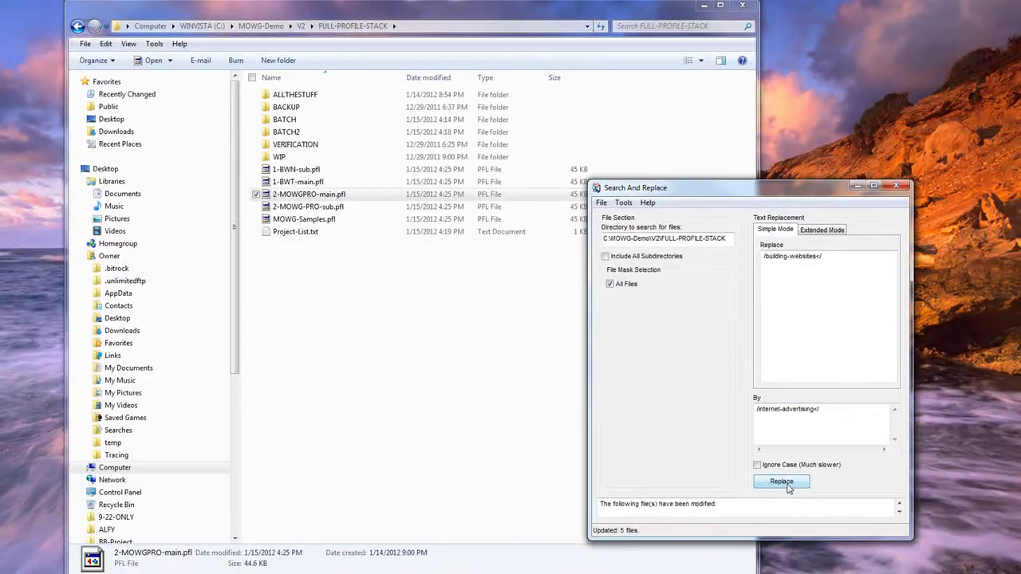
pyautogui.click(896, 186)
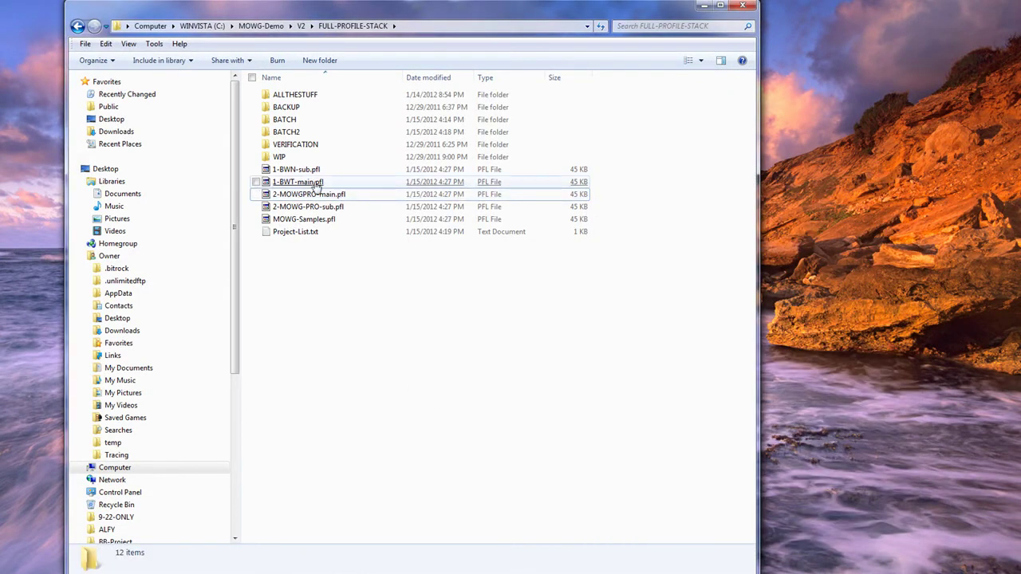
# Load the 1-BWT-main.pfl profile in MOWG Professional, check the subfolder in its domain name, and quit without saving the profile.
pyautogui.press('Up')
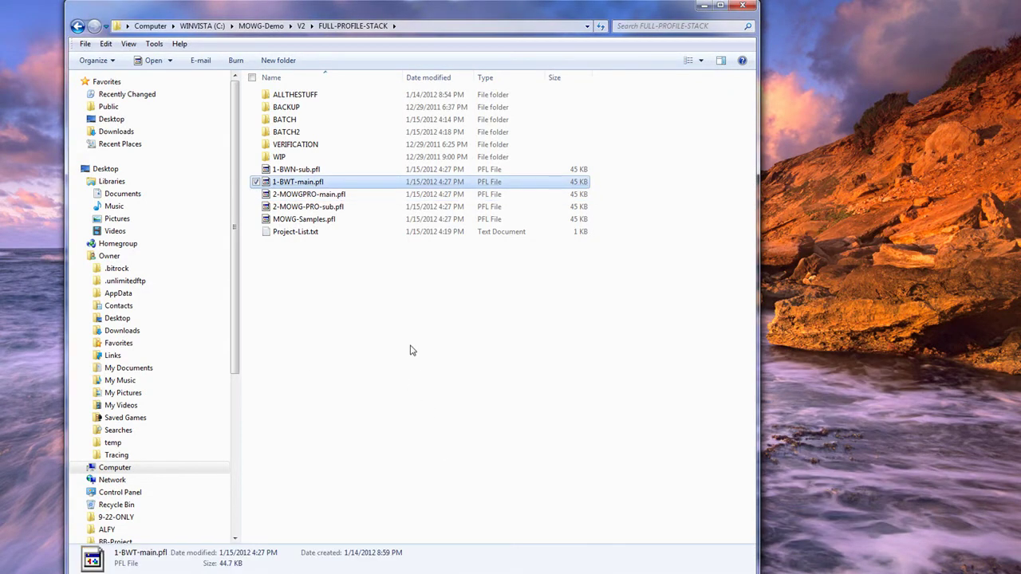
pyautogui.hotkey('alt', 'Tab')
pyautogui.click(253, 547)
pyautogui.doubleClick(329, 185)
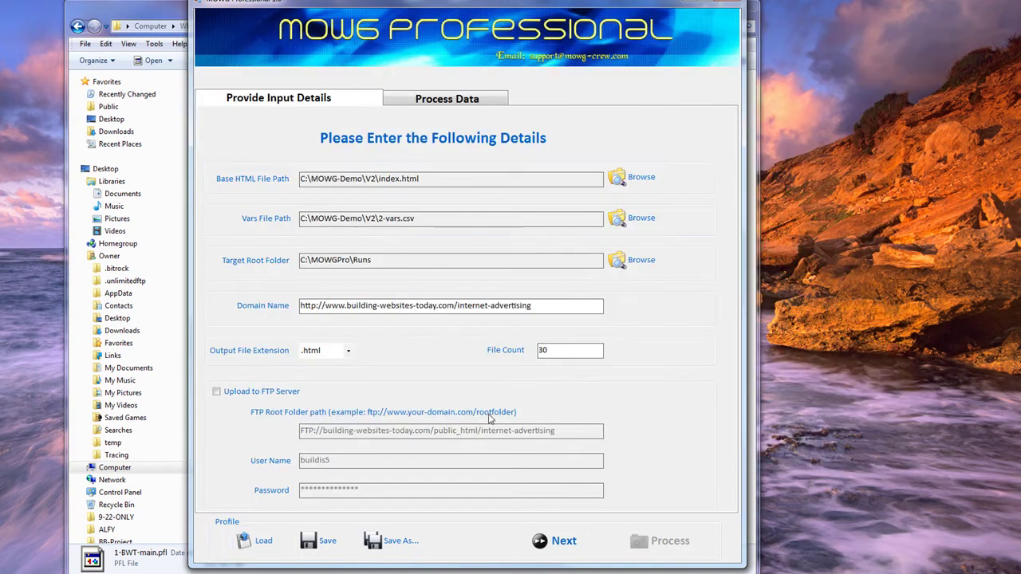
pyautogui.moveTo(541, 309); pyautogui.dragTo(461, 315)
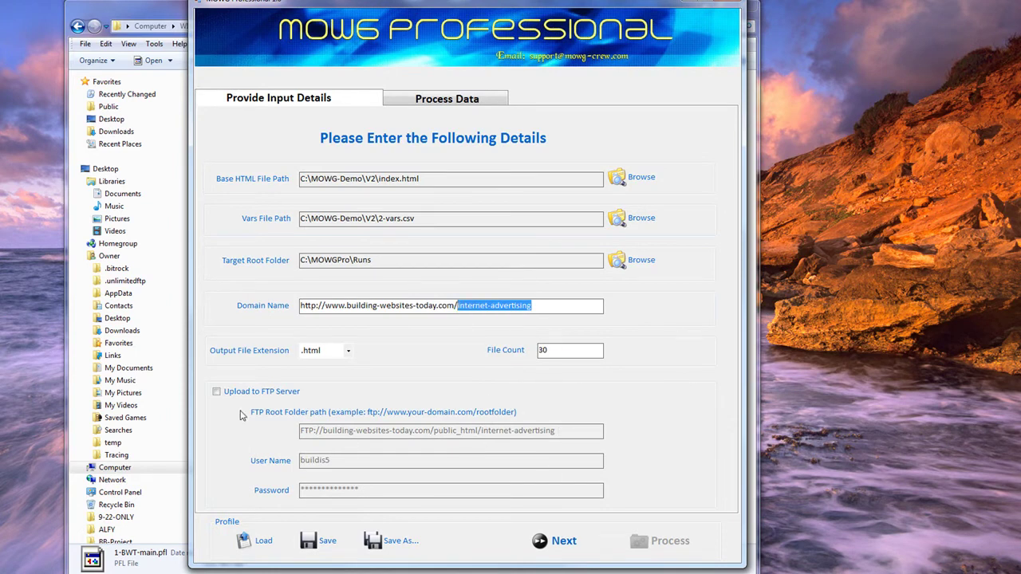
pyautogui.click(732, 2)
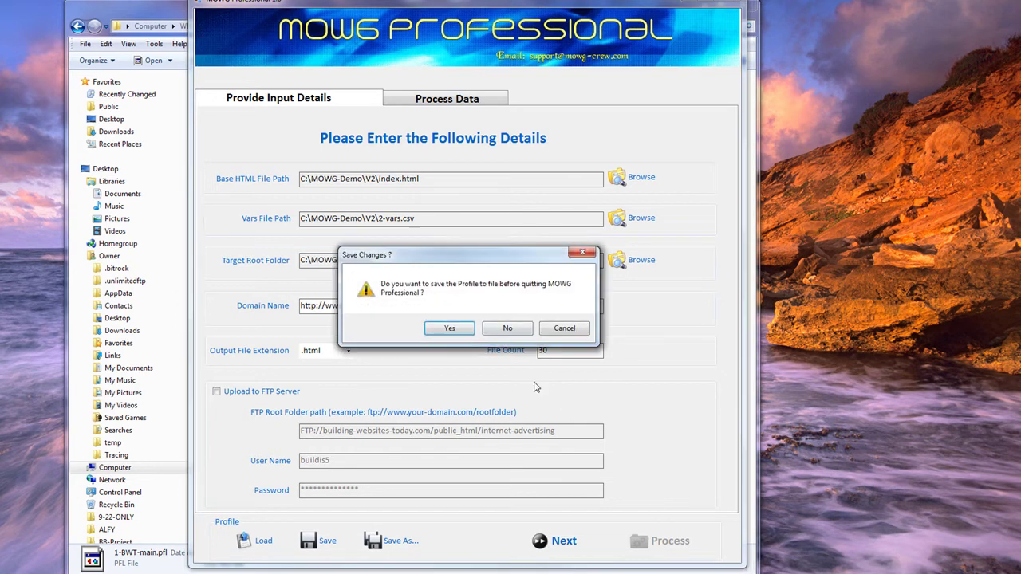
pyautogui.click(506, 328)
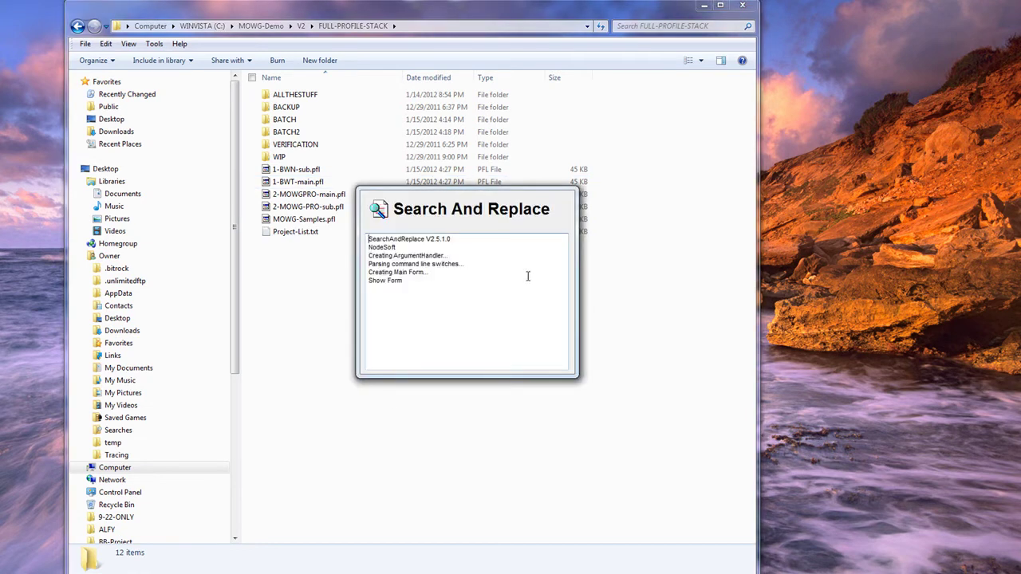
# Reopen Search And Replace and set it to search all files in C:\MOWG-Demo\V2\FULL-PROFILE-STACK.
pyautogui.moveTo(425, 119); pyautogui.dragTo(747, 146)
pyautogui.click(409, 29)
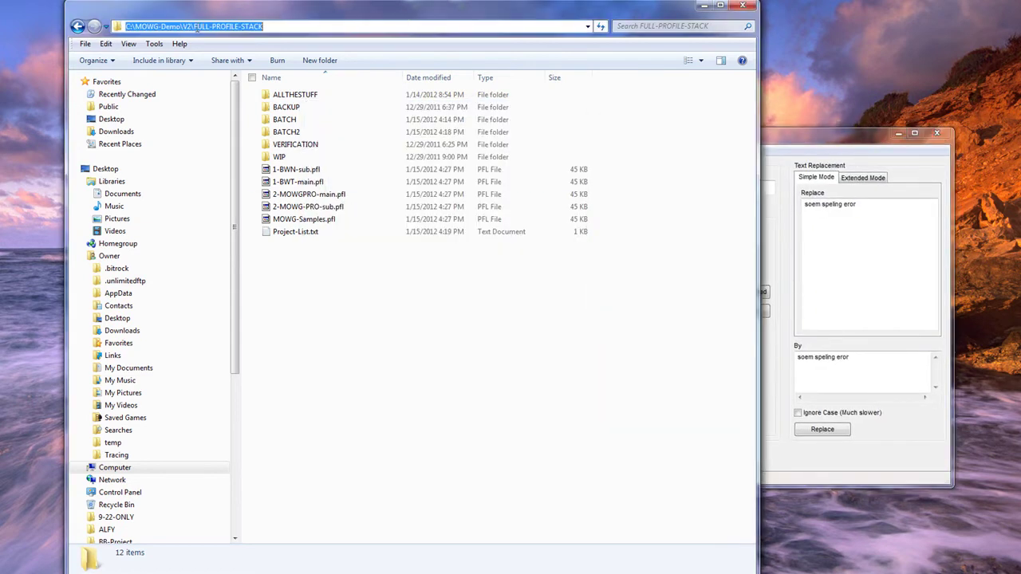
pyautogui.rightClick(200, 26)
pyautogui.click(220, 64)
pyautogui.click(836, 140)
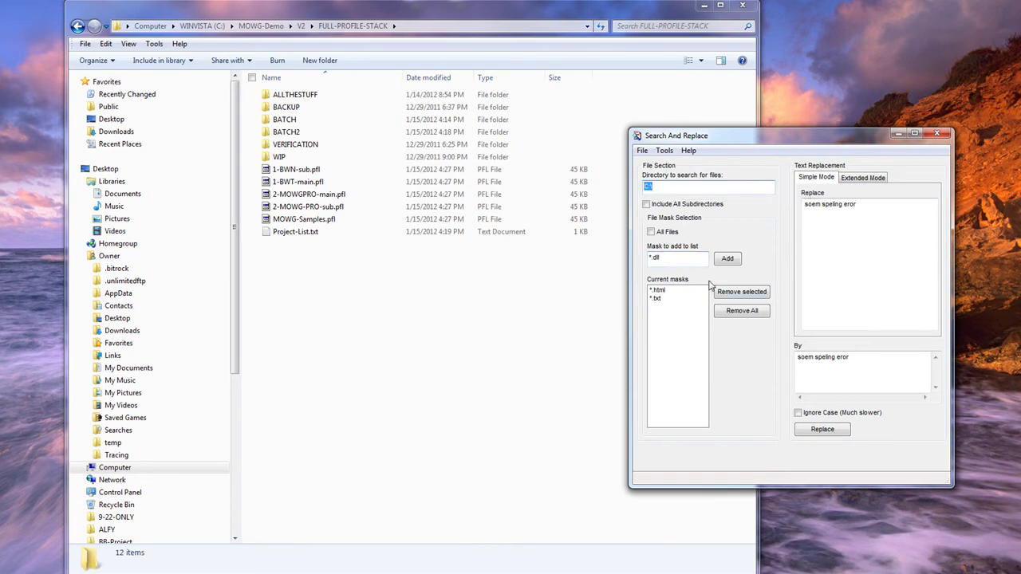
pyautogui.hotkey('ctrl', 'v')
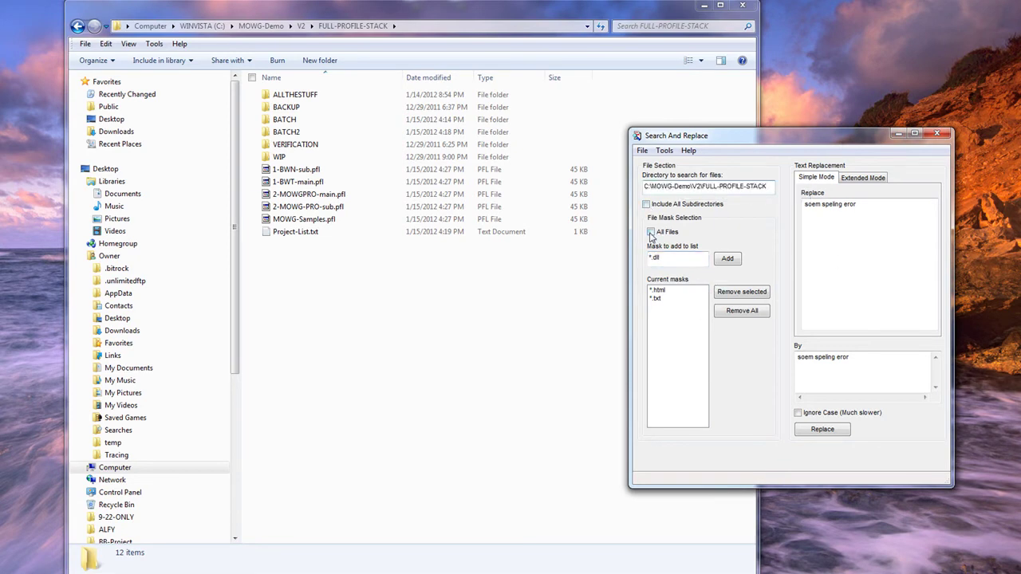
pyautogui.click(651, 232)
pyautogui.click(873, 272)
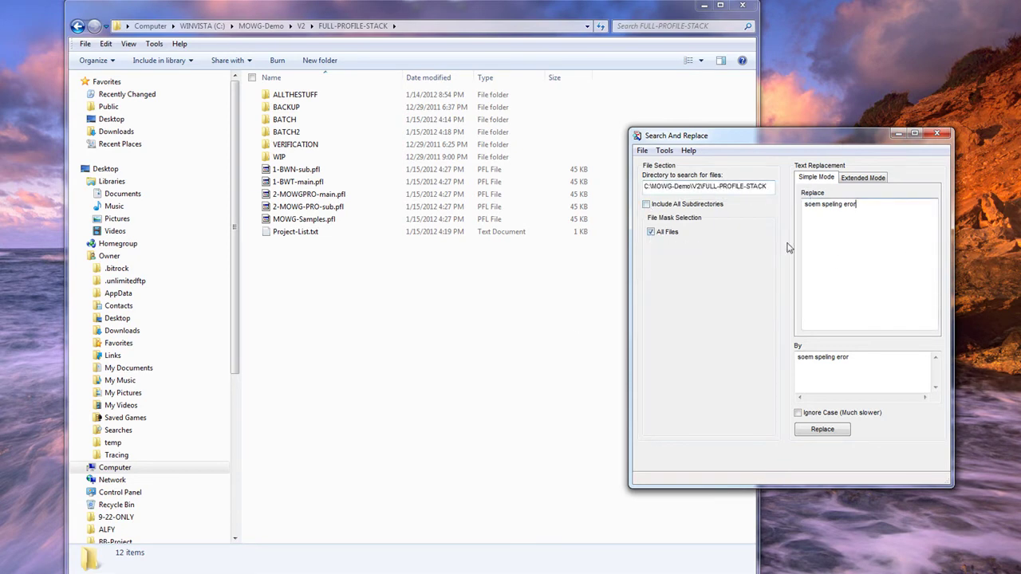
# Open the 1-BWT-main.pfl profile in Notepad and copy <UploadToServer>False from it.
pyautogui.rightClick(292, 183)
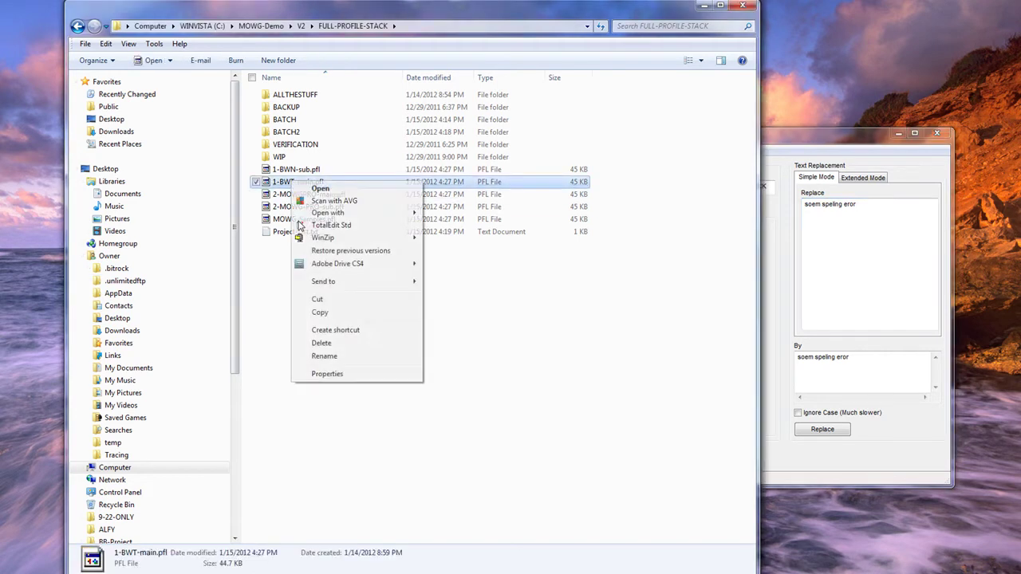
pyautogui.moveTo(360, 218)
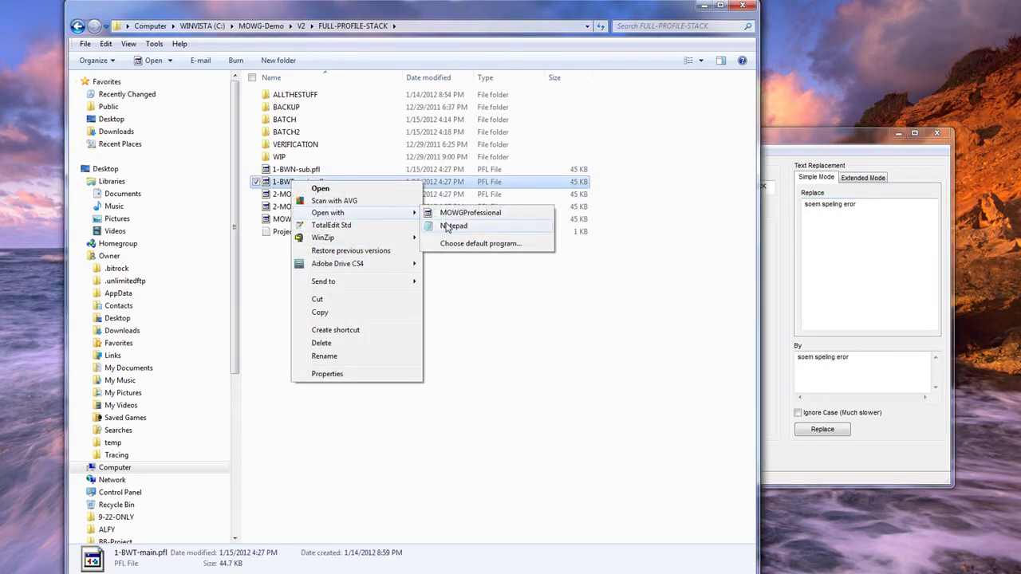
pyautogui.click(452, 225)
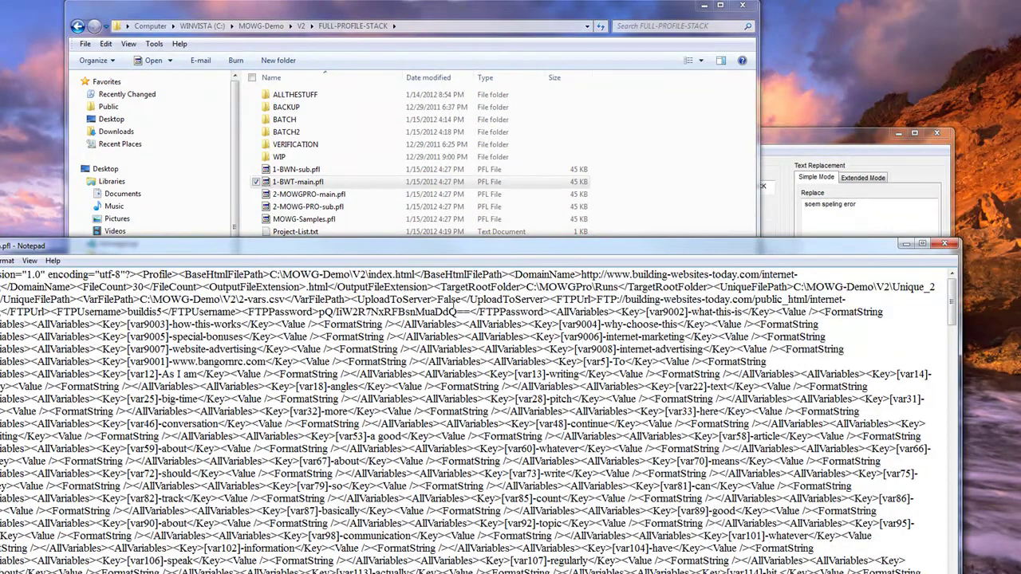
pyautogui.moveTo(461, 299); pyautogui.dragTo(364, 299)
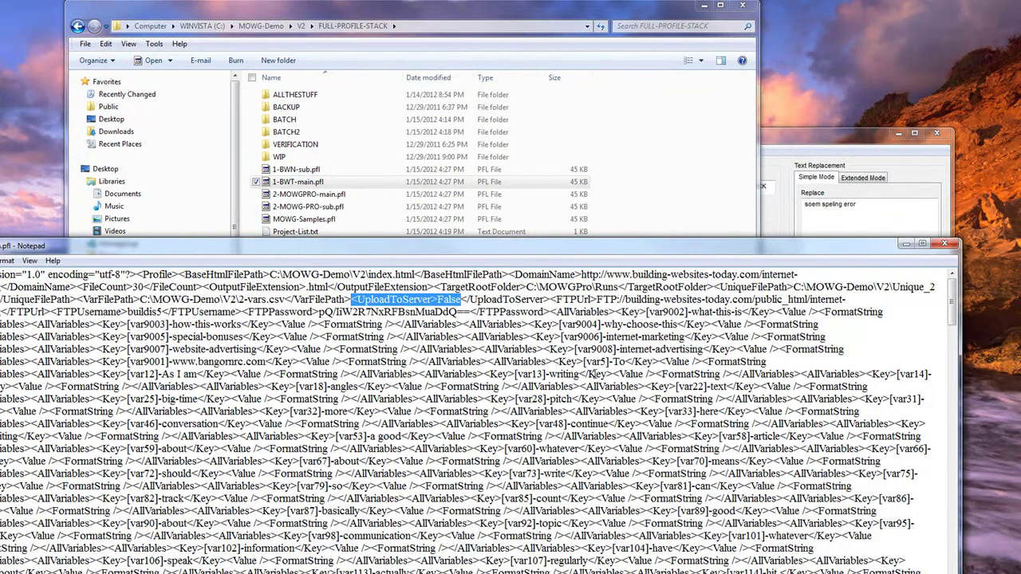
pyautogui.hotkey('ctrl', 'c')
# In Search And Replace, replace <UploadToServer>False with <UploadToServer>True in all files of the folder.
pyautogui.tripleClick(876, 204)
pyautogui.hotkey('ctrl', 'v')
pyautogui.click(877, 357)
pyautogui.hotkey('ctrl', 'v')
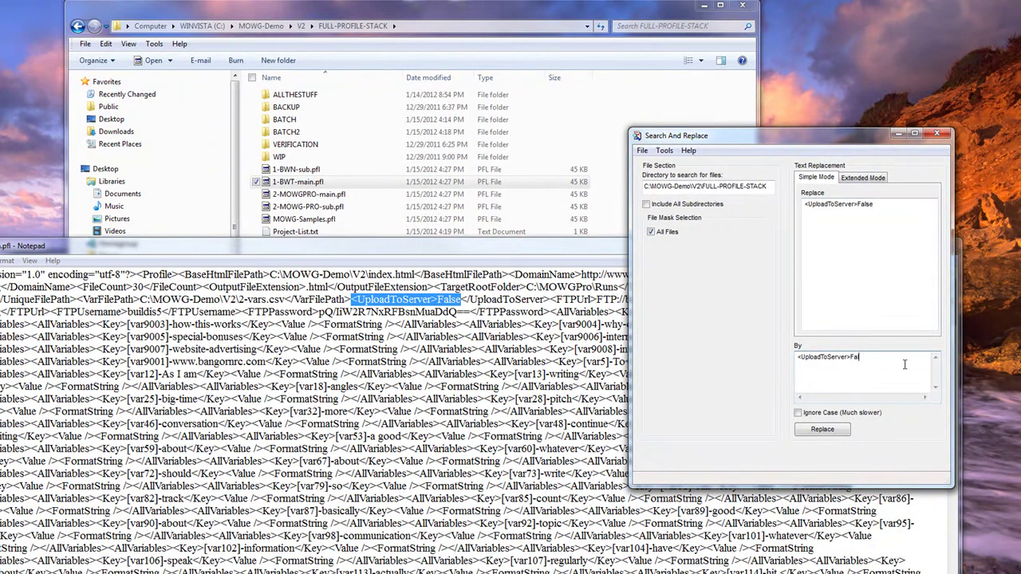
pyautogui.press('BackSpace')
pyautogui.press('BackSpace')
pyautogui.press('BackSpace')
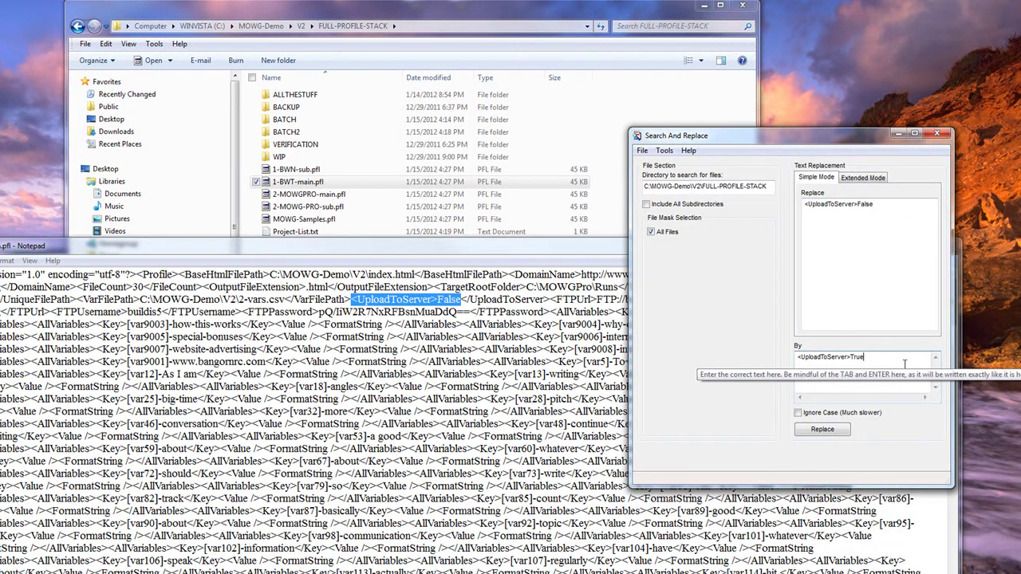
pyautogui.click(821, 430)
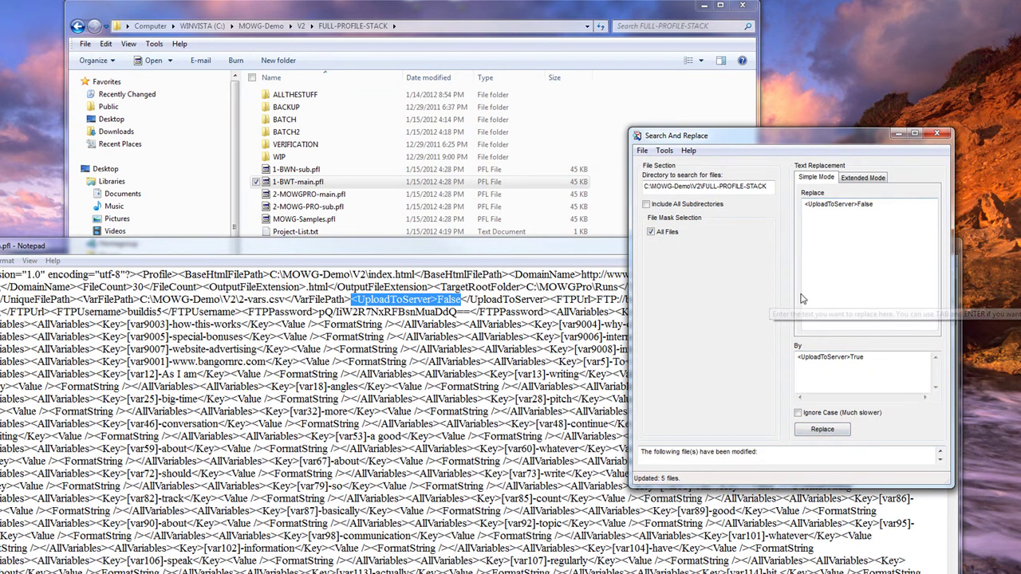
# Close the outdated Notepad copy of 1-BWT-main.pfl and reopen the profile in Notepad to check its UploadToServer value.
pyautogui.moveTo(436, 254); pyautogui.dragTo(344, 252)
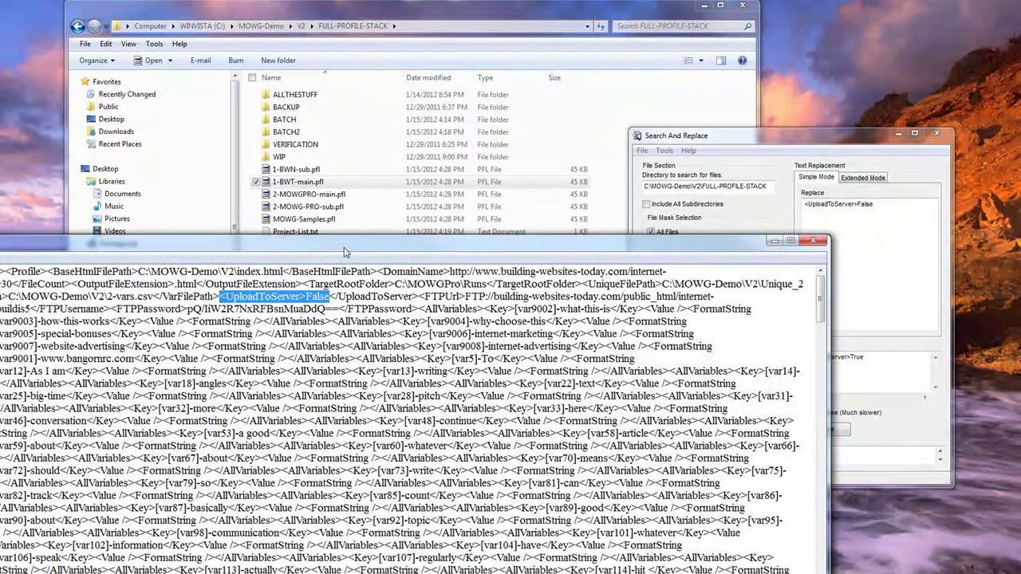
pyautogui.click(813, 240)
pyautogui.click(308, 184)
pyautogui.rightClick(308, 184)
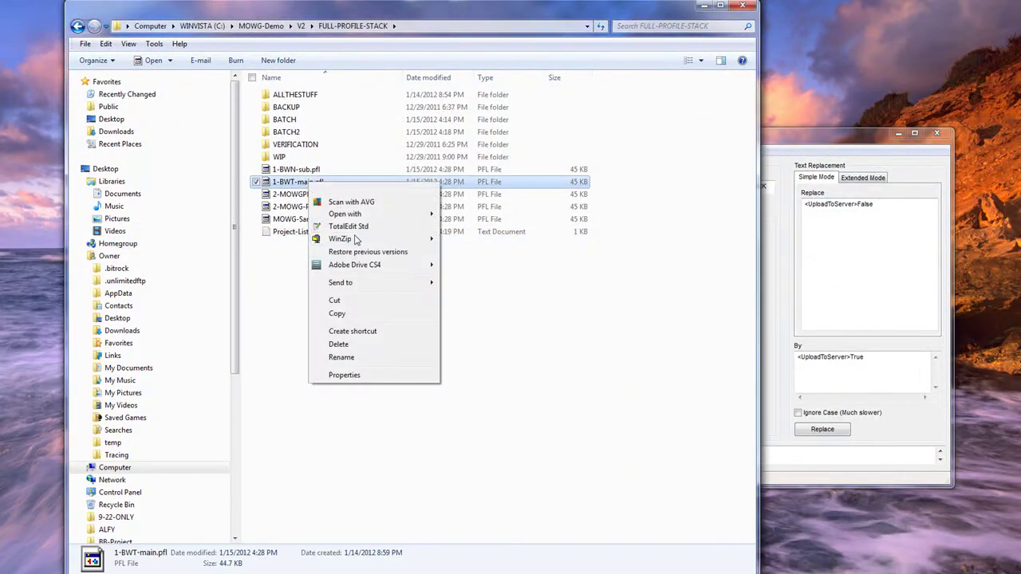
pyautogui.moveTo(371, 214)
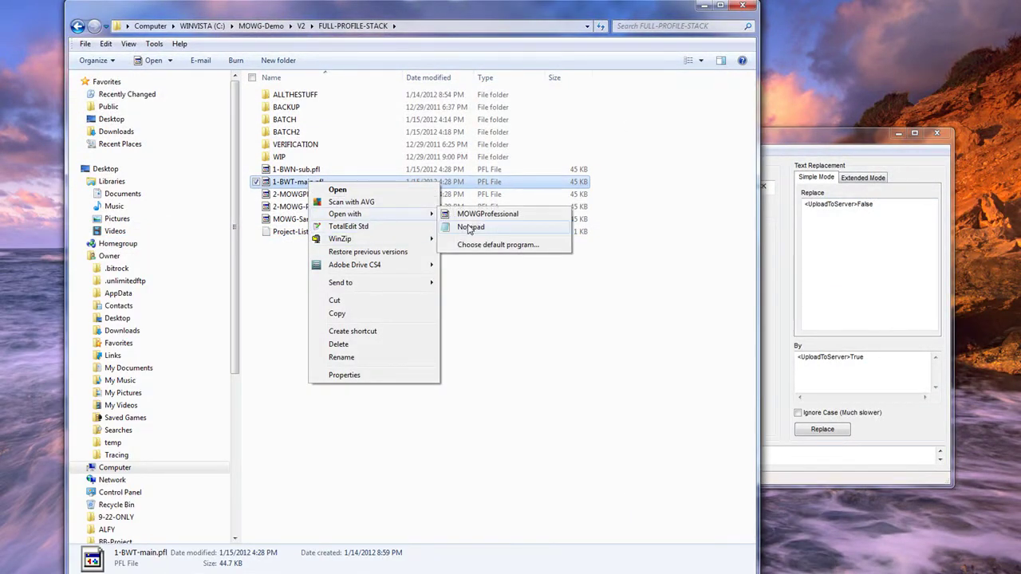
pyautogui.click(469, 228)
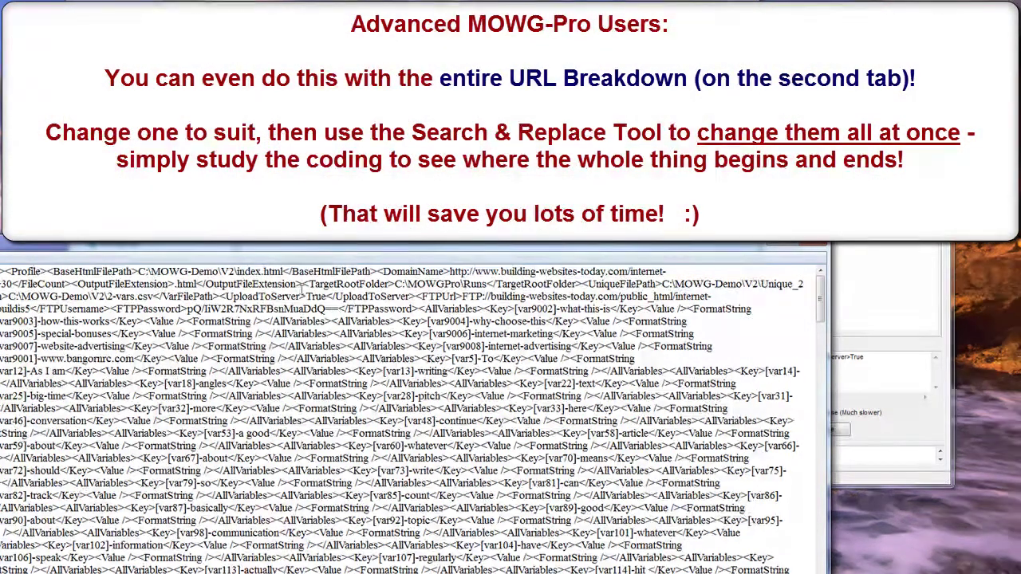
pyautogui.moveTo(195, 248); pyautogui.dragTo(379, 270)
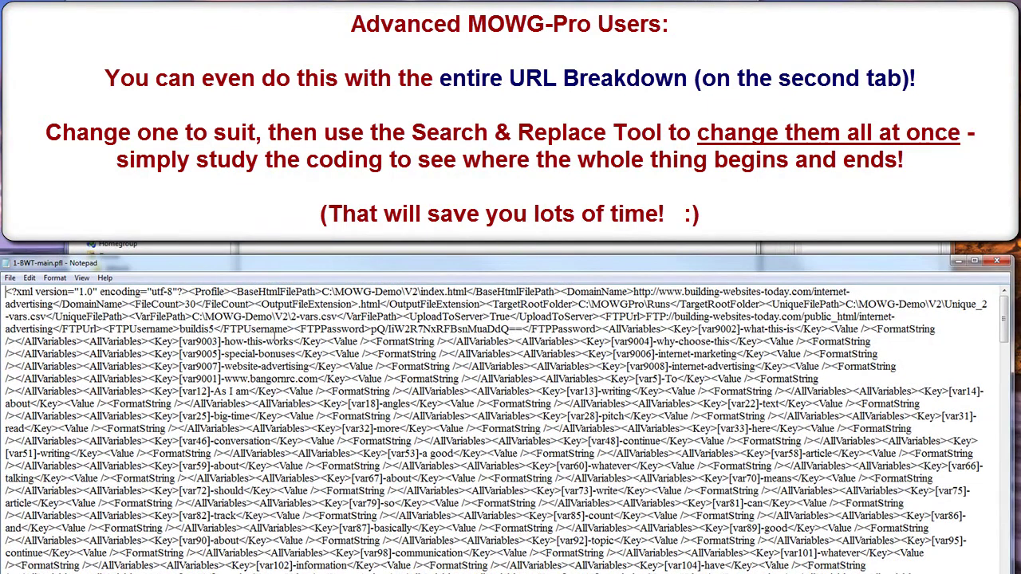
# Copy <FileCount>30 from the profile and set the replacement text in Search And Replace to <FileCount>100.
pyautogui.moveTo(196, 304); pyautogui.dragTo(129, 304)
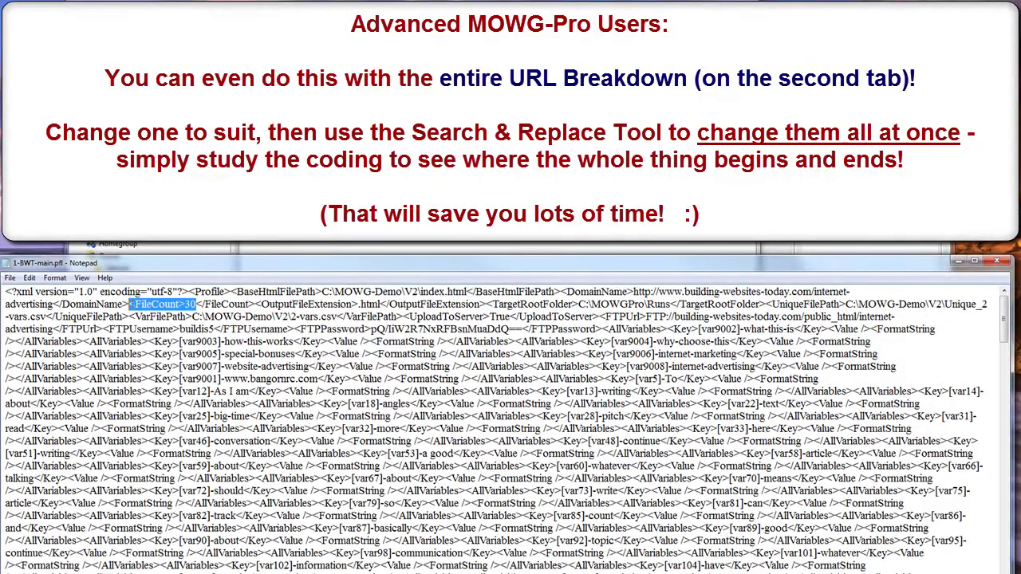
pyautogui.rightClick(136, 304)
pyautogui.click(183, 346)
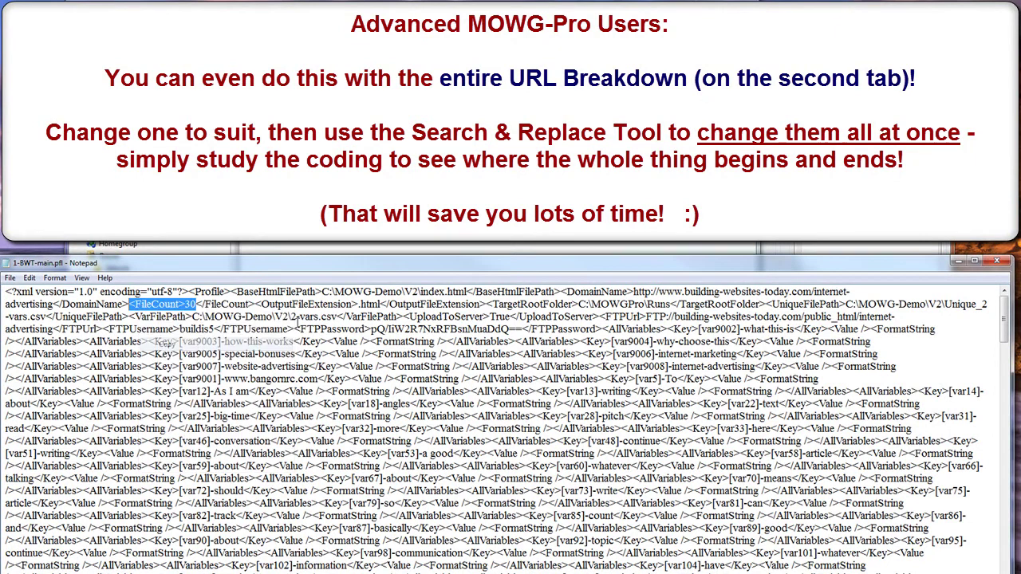
pyautogui.hotkey('alt', 'Tab')
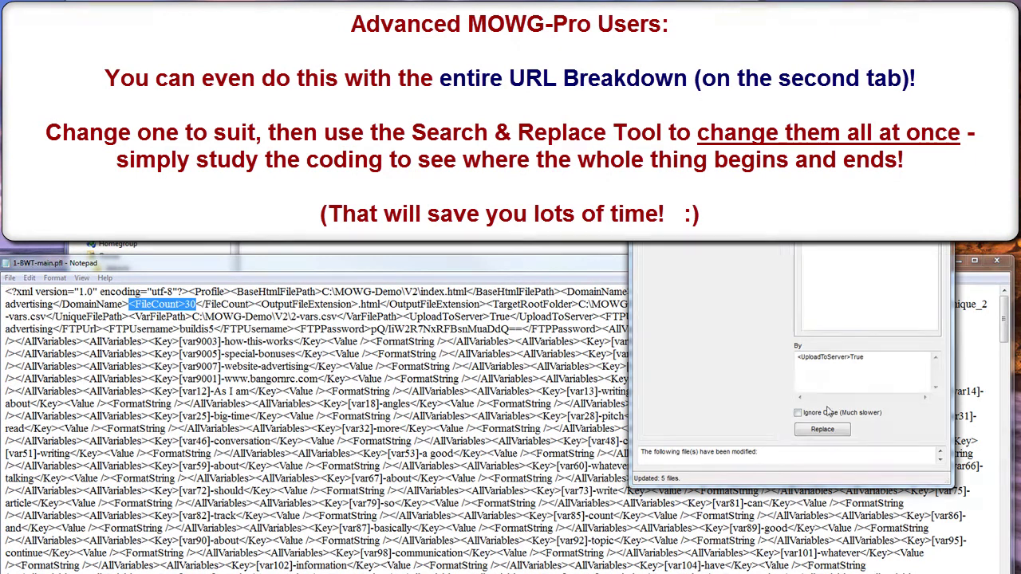
pyautogui.hotkey('ctrl', 'a')
pyautogui.hotkey('ctrl', 'v')
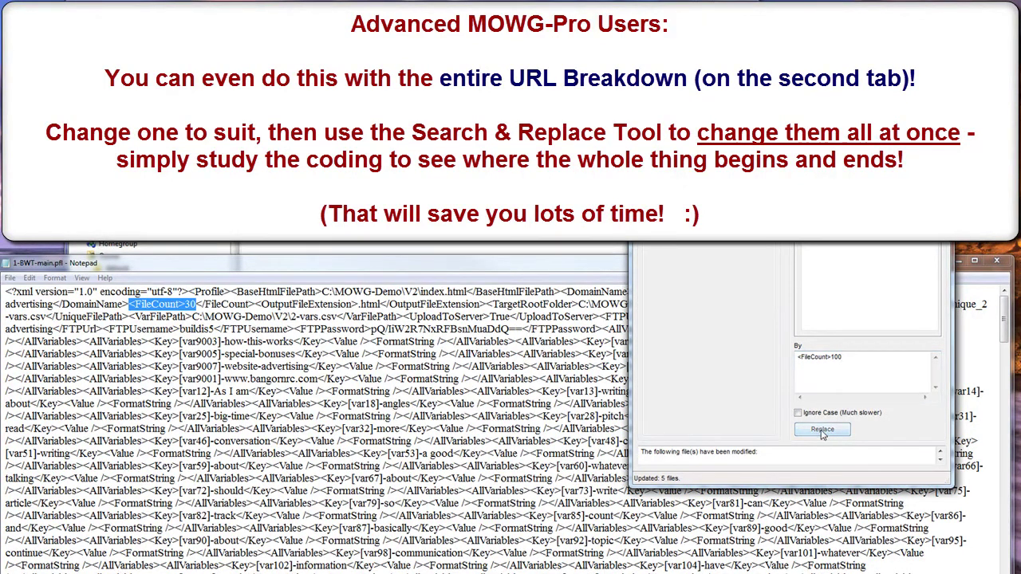
# Close Notepad and Search And Replace, and open the BATCH2 folder inside FULL-PROFILE-STACK.
pyautogui.click(998, 264)
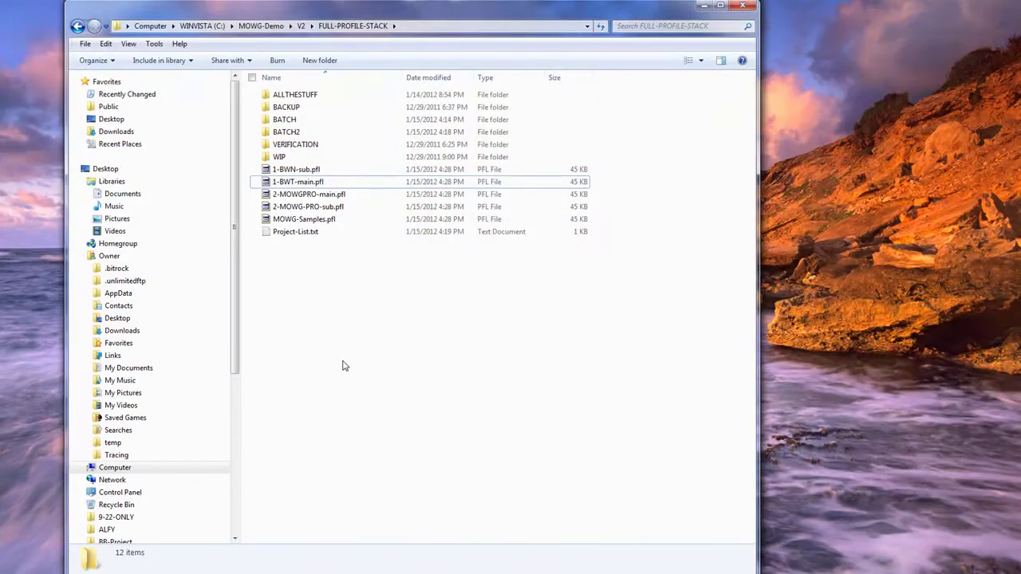
pyautogui.doubleClick(286, 133)
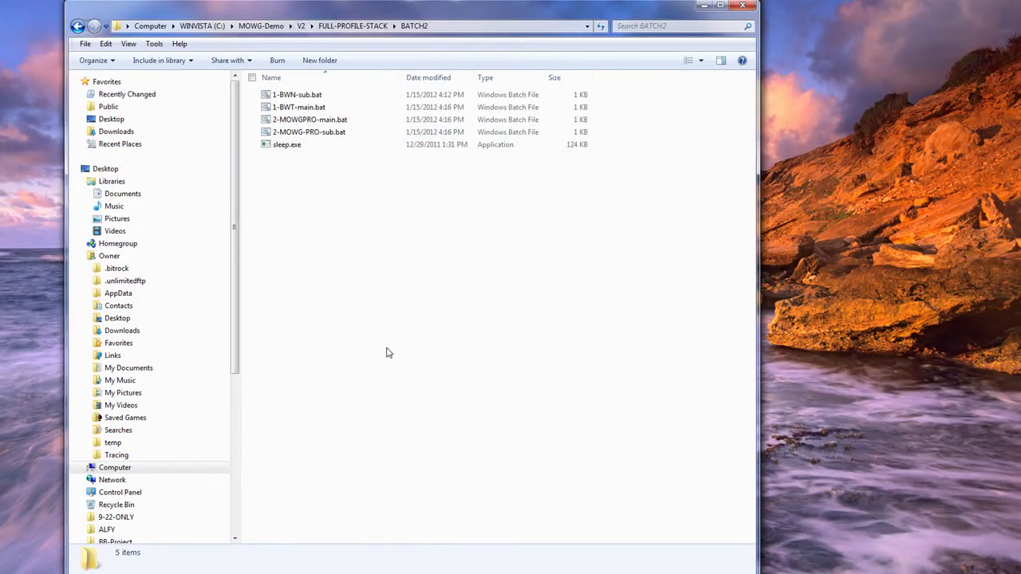
# Inspect the MOWG Pro launch command inside 1-BWN-sub.bat in Notepad, and close the file without editing it.
pyautogui.rightClick(295, 97)
pyautogui.click(319, 114)
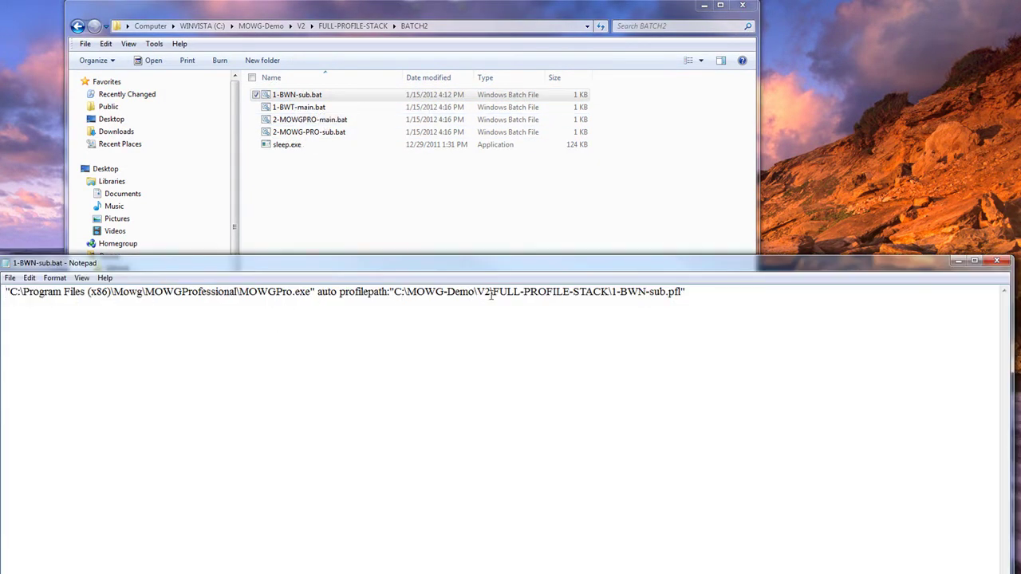
pyautogui.click(996, 261)
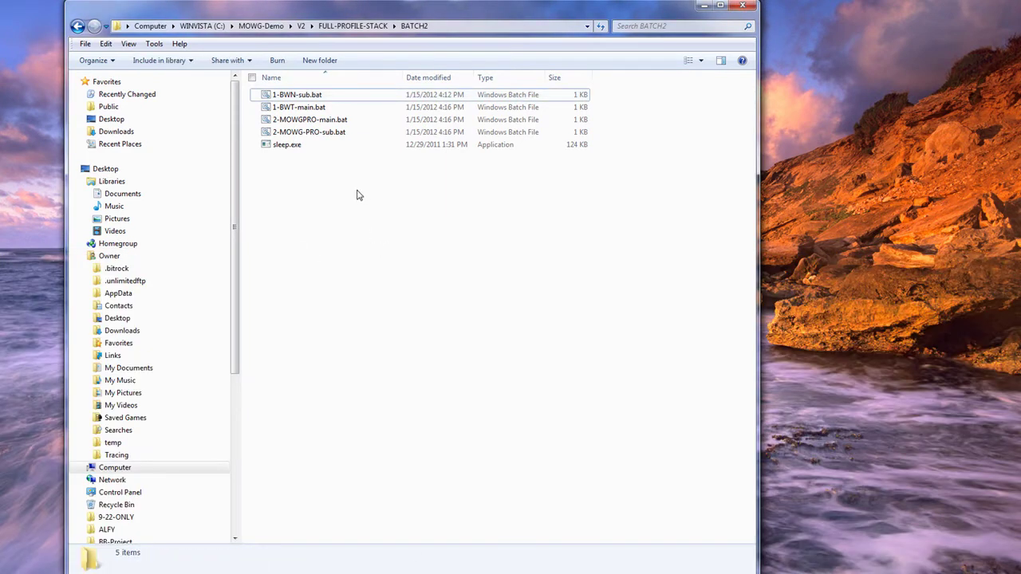
# Run the profile batch files in the BATCH2 folder, from 1-BWN-sub.bat through 2-MOWG-PRO-sub.bat.
pyautogui.click(297, 96)
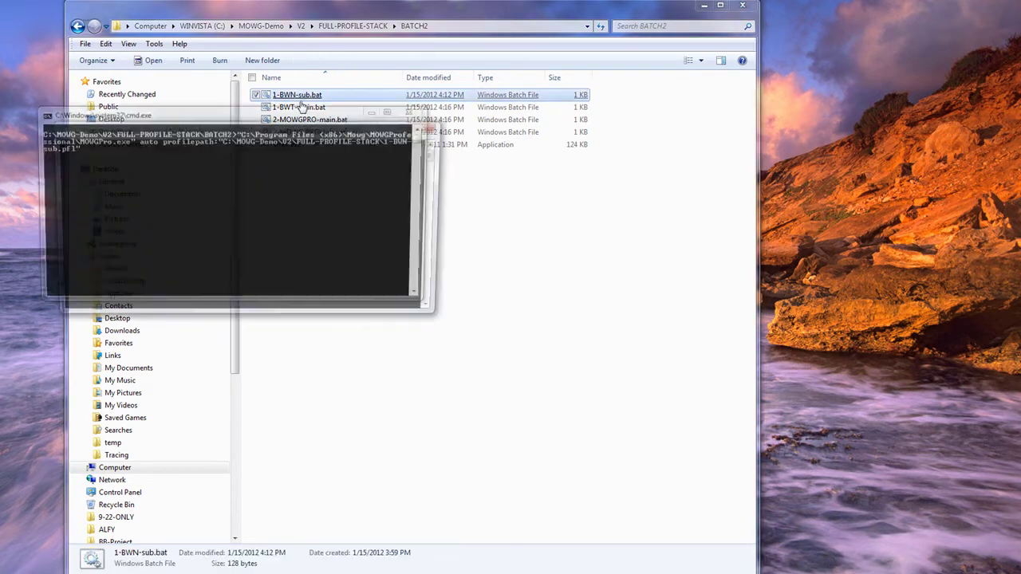
pyautogui.click(574, 274)
pyautogui.moveTo(378, 16); pyautogui.dragTo(766, 48)
pyautogui.click(686, 163)
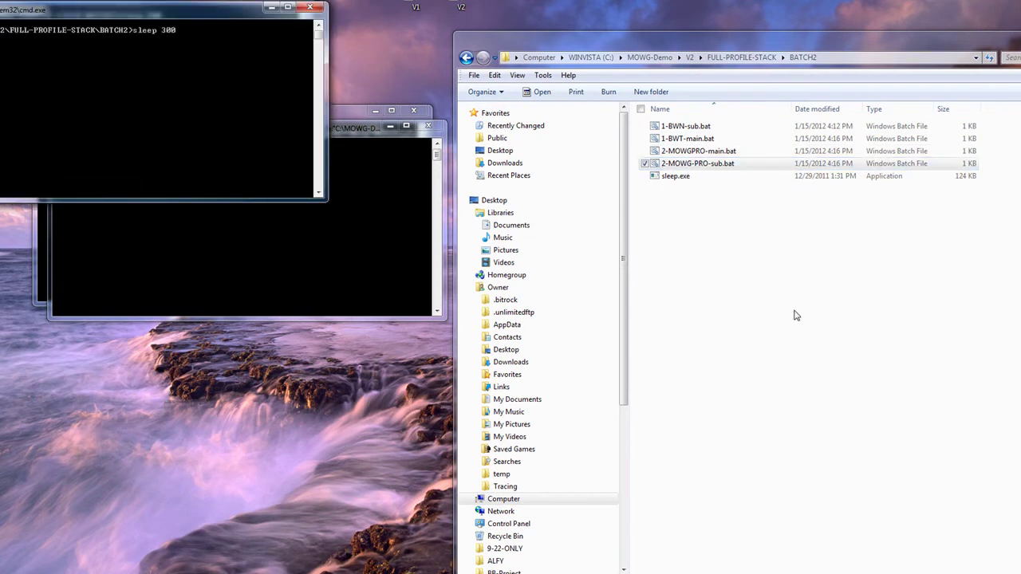
# Spread the overlapping command windows apart so each running batch job can be seen.
pyautogui.moveTo(108, 14); pyautogui.dragTo(122, 195)
pyautogui.moveTo(175, 4); pyautogui.dragTo(254, 327)
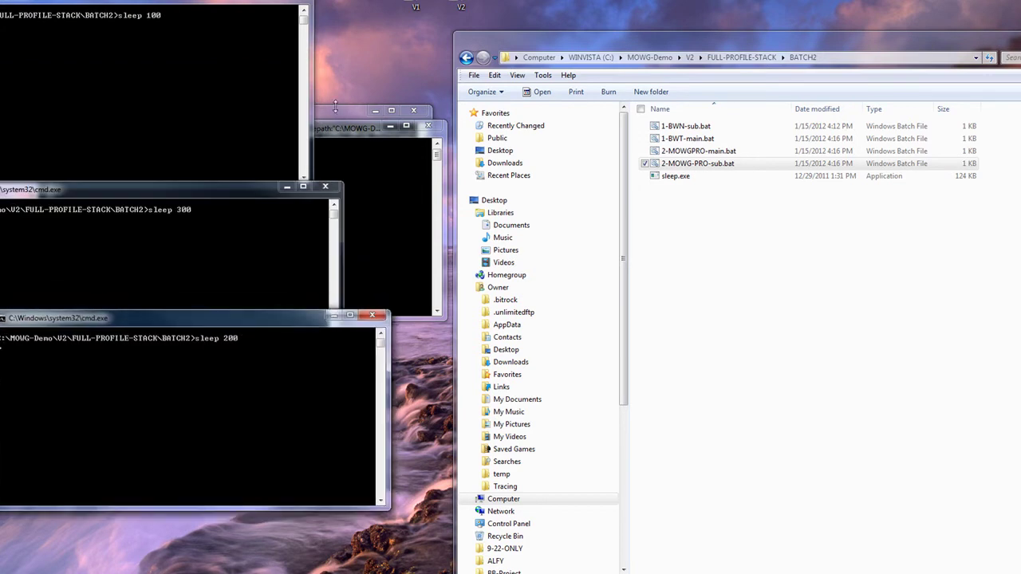
pyautogui.moveTo(338, 112); pyautogui.dragTo(603, 192)
pyautogui.moveTo(341, 119); pyautogui.dragTo(682, 57)
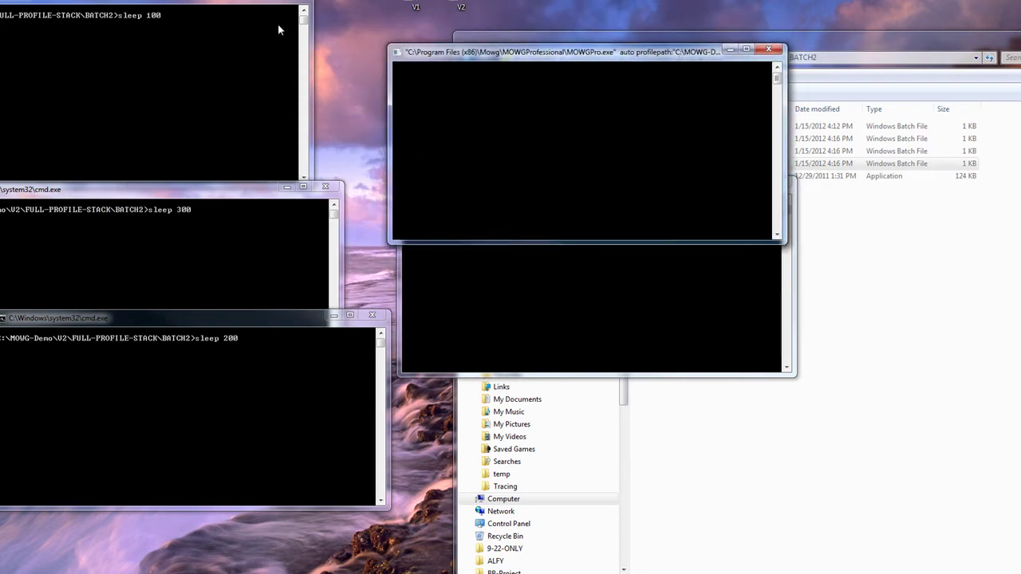
# Minimize all the running command windows and move the BATCH2 folder window back towards the middle of the desktop.
pyautogui.click(261, 3)
pyautogui.click(286, 187)
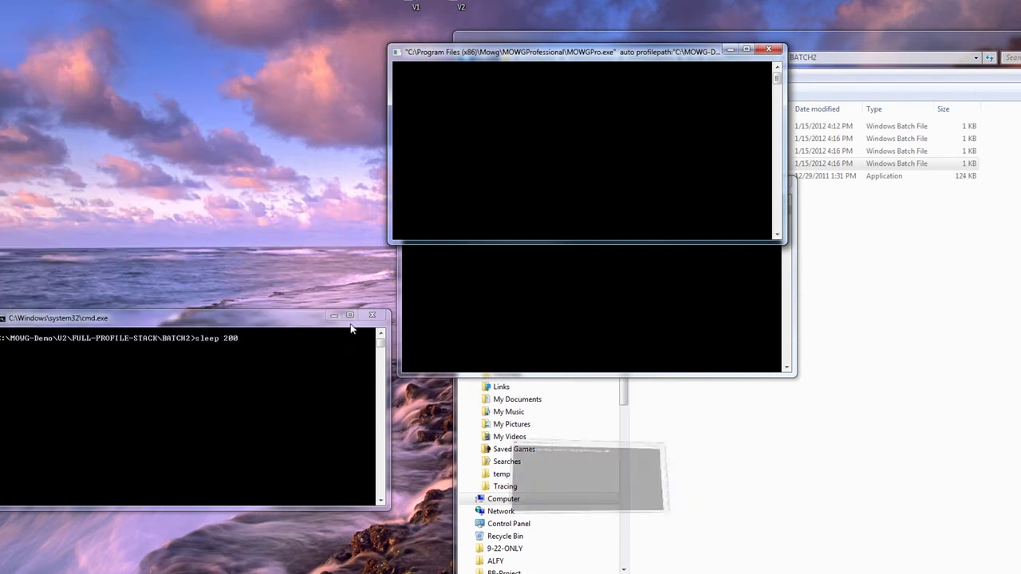
pyautogui.click(332, 316)
pyautogui.click(729, 50)
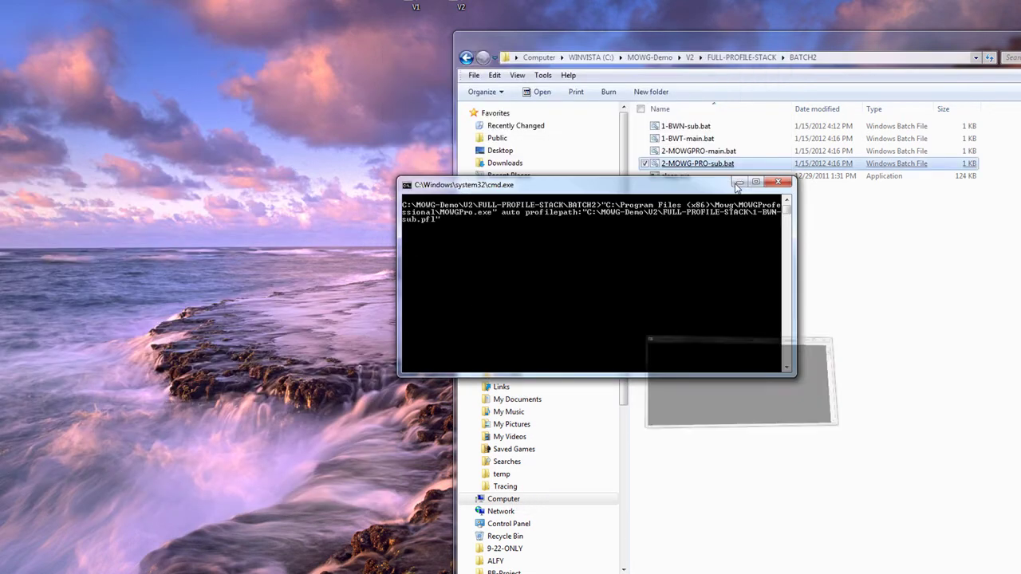
pyautogui.click(738, 181)
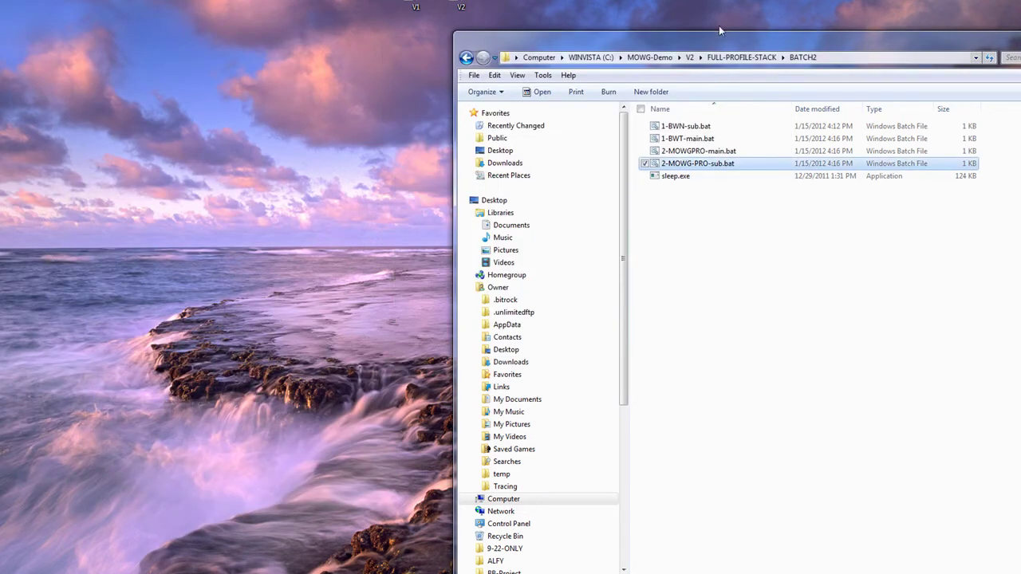
pyautogui.moveTo(734, 37); pyautogui.dragTo(396, 0)
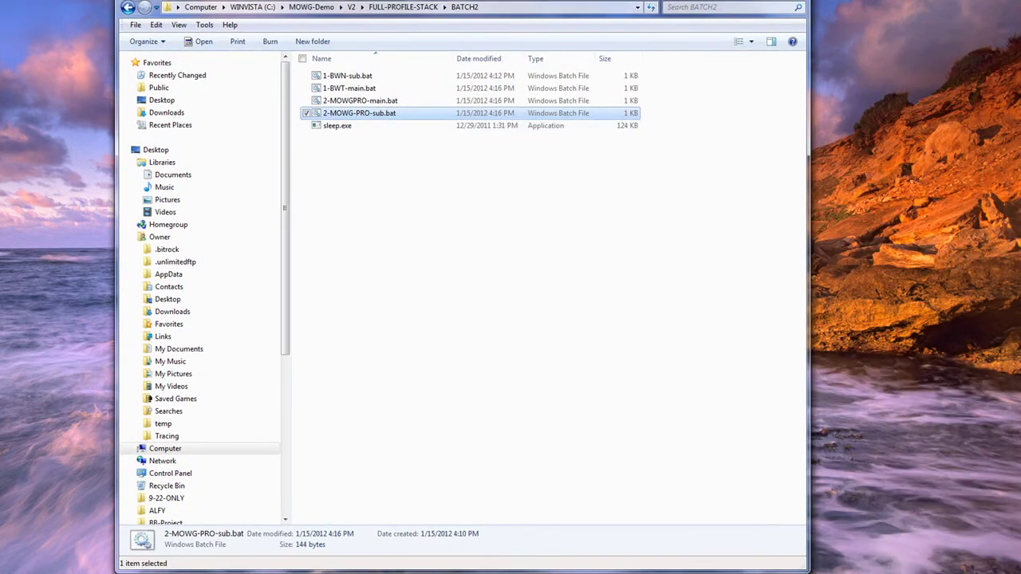
# Permanently delete the three selected items.
pyautogui.press('Delete')
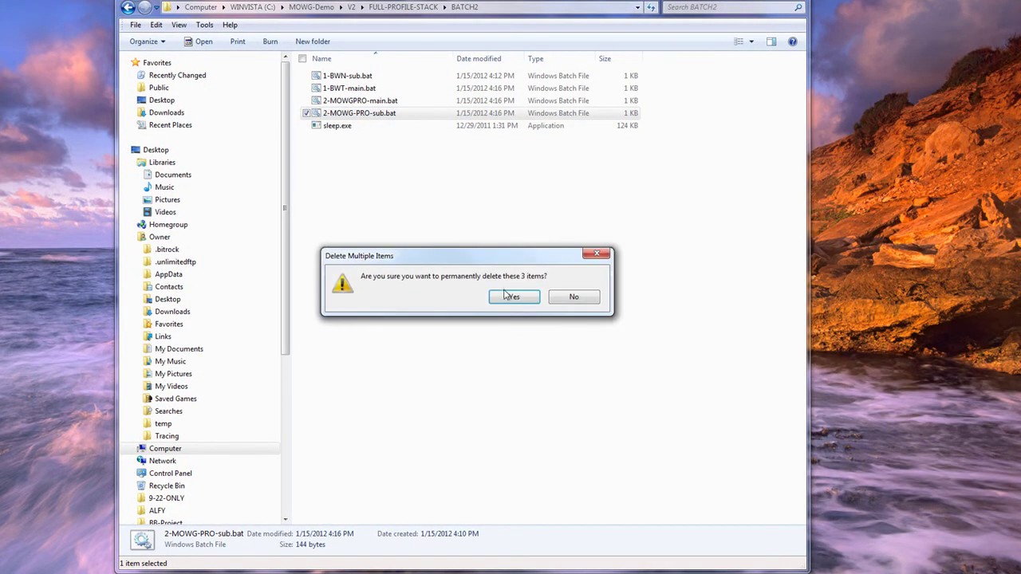
pyautogui.click(514, 297)
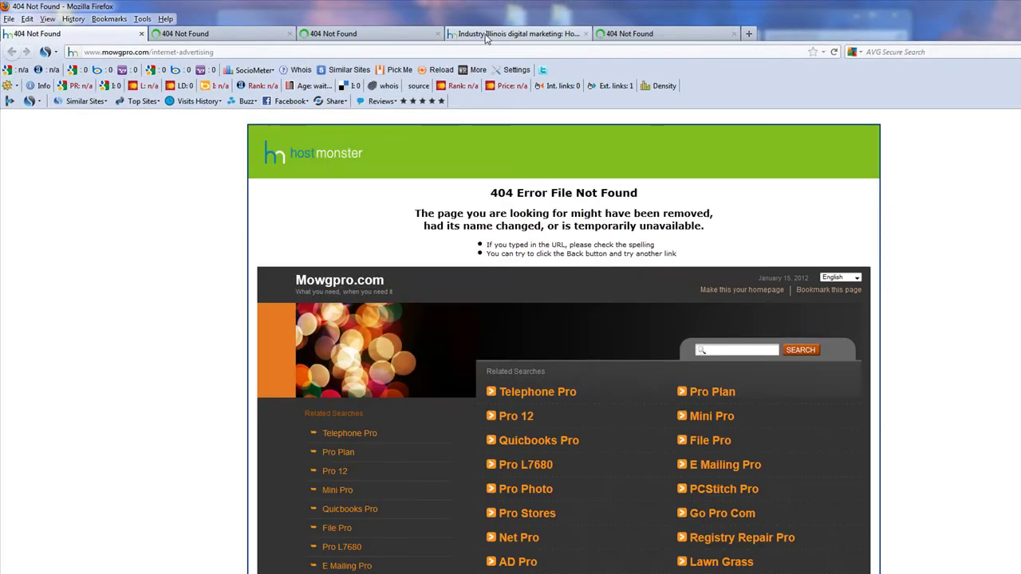
# In Firefox, review the building-websites-now.com internet-advertising pages, following the get-a-websites link, its sitemap and the Toomsboro Georgia marketing company page.
pyautogui.click(517, 33)
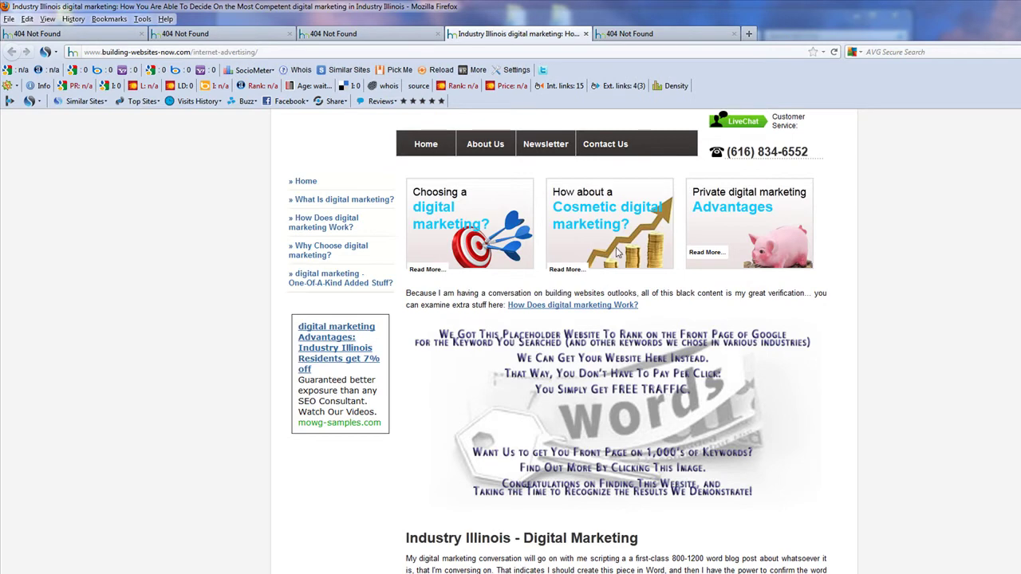
pyautogui.click(321, 226)
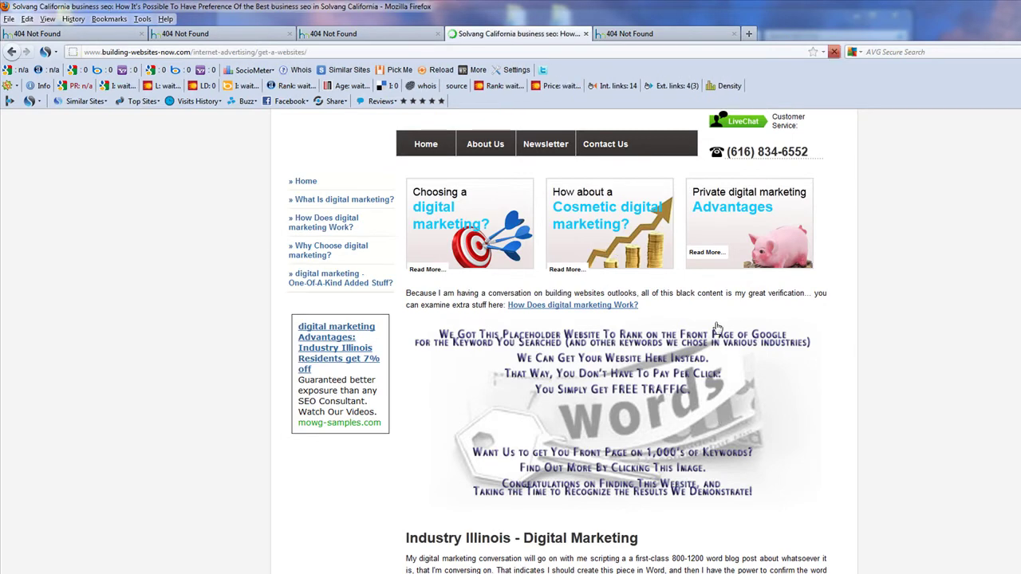
pyautogui.scroll(-15, 943, 406)
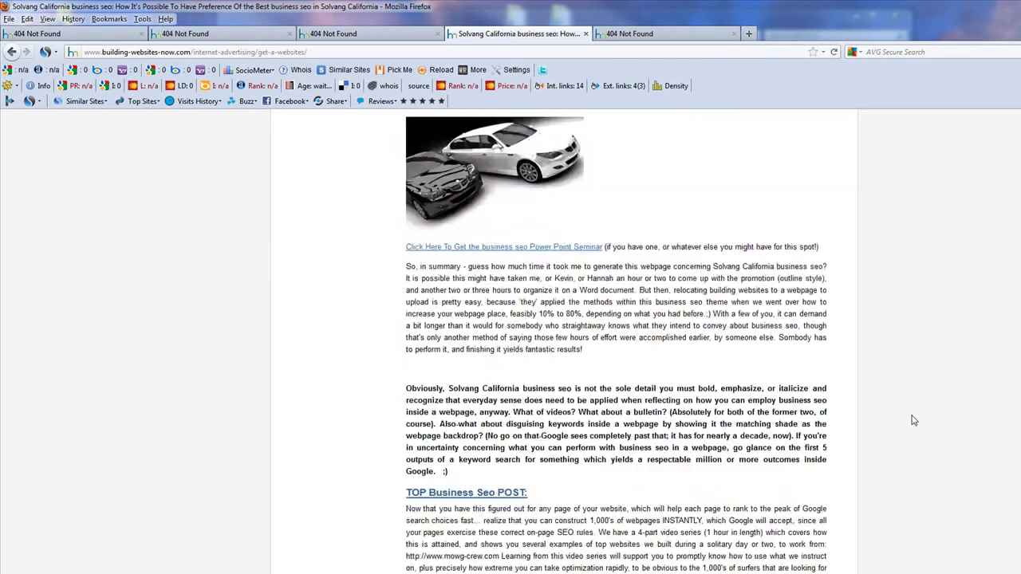
pyautogui.click(752, 534)
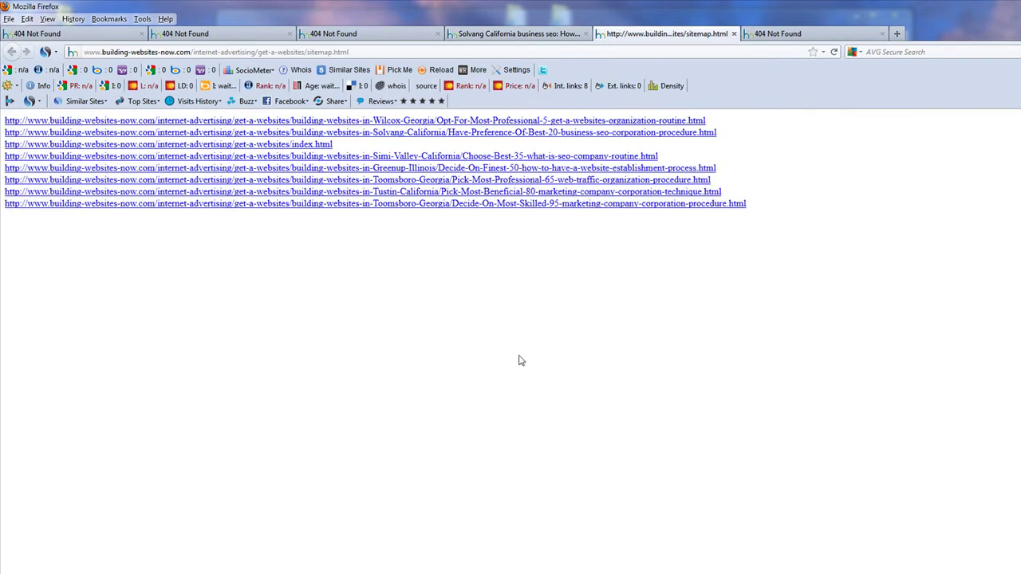
pyautogui.click(343, 203)
pyautogui.scroll(-10, 759, 353)
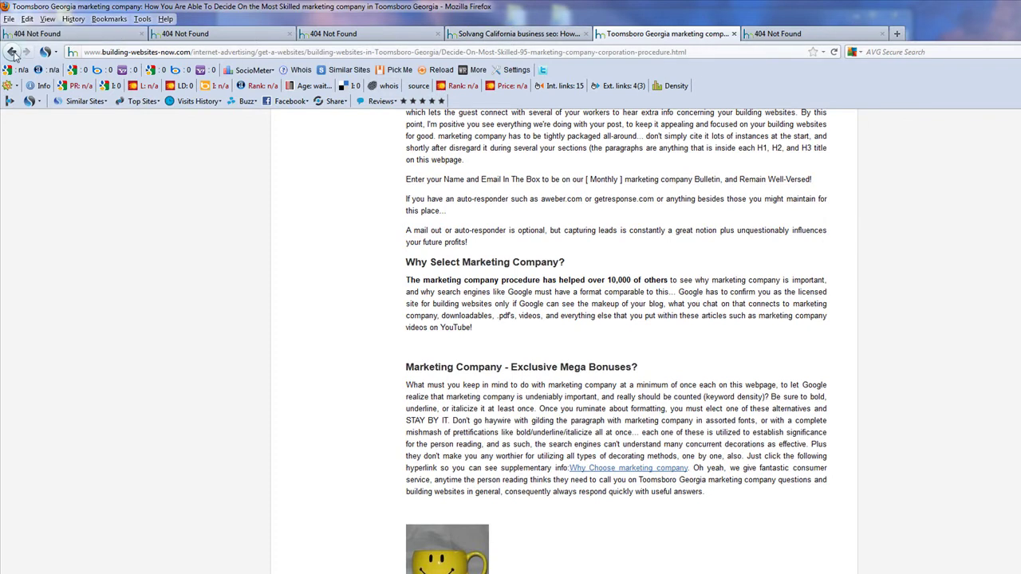
# Check the internet-advertising pages on mowg-samples.com, building-websites-today.com, mowg-pro.com and mowgpro.com, reloading them where needed.
pyautogui.hotkey('ctrl', 'Tab')
pyautogui.click(833, 53)
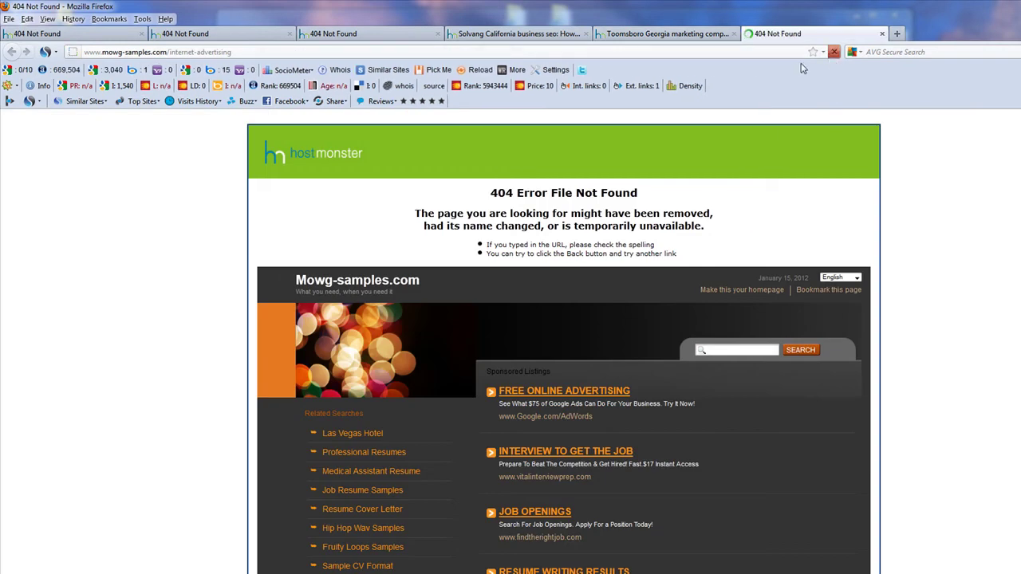
pyautogui.click(351, 33)
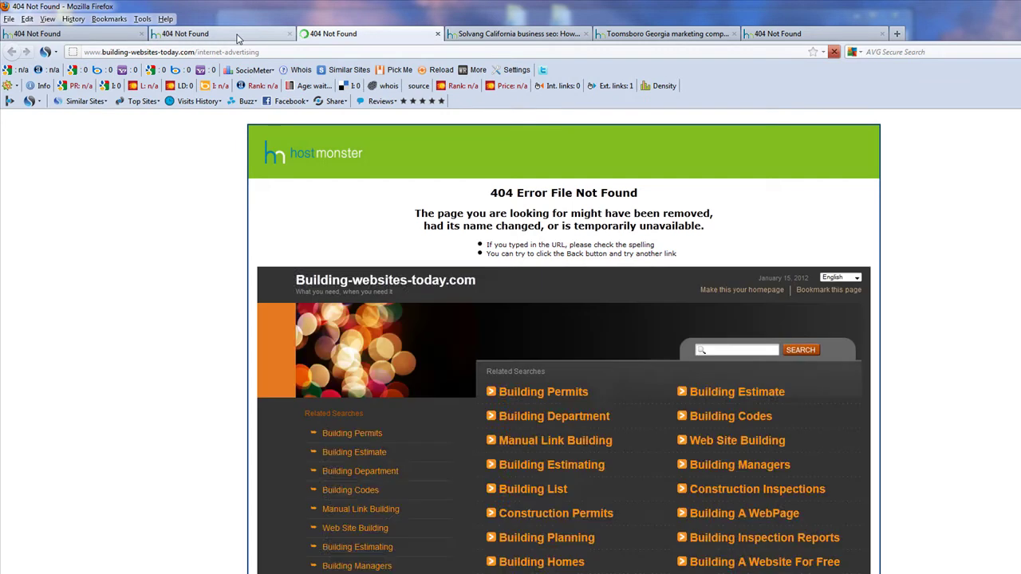
pyautogui.click(233, 35)
pyautogui.click(835, 52)
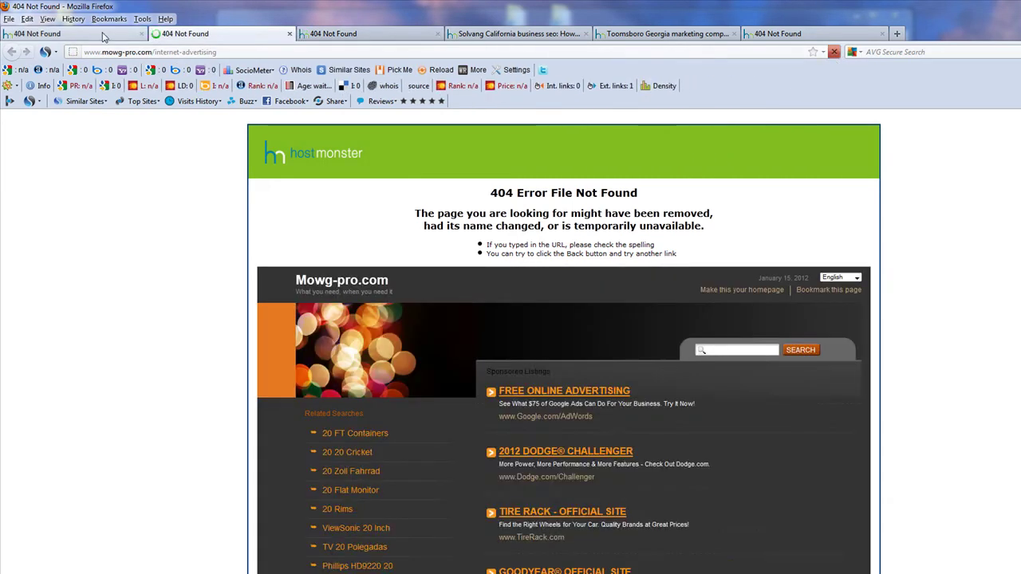
pyautogui.click(102, 35)
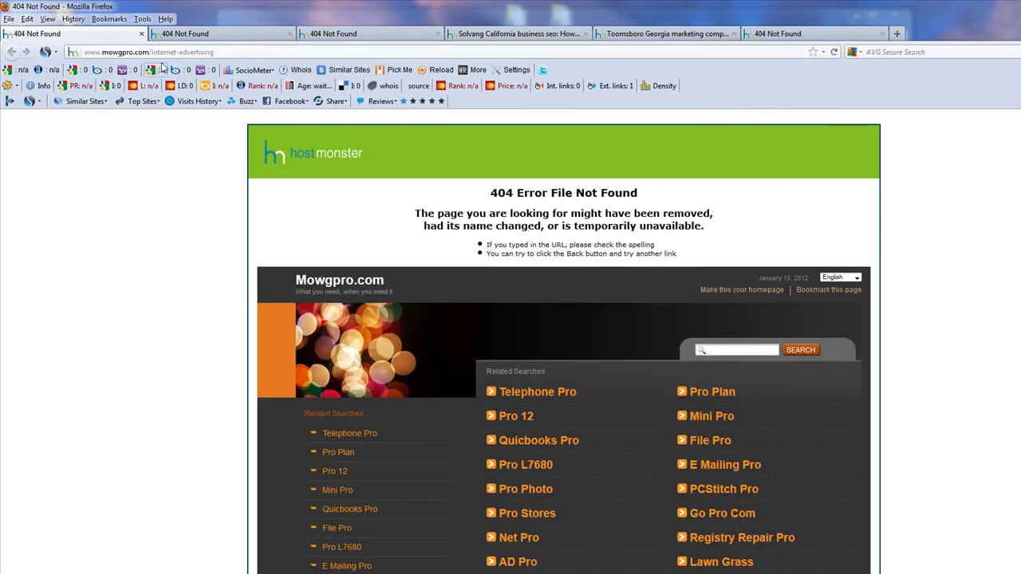
# Revisit the two building-websites-now.com pages and close Firefox with all six tabs.
pyautogui.click(526, 35)
pyautogui.click(666, 35)
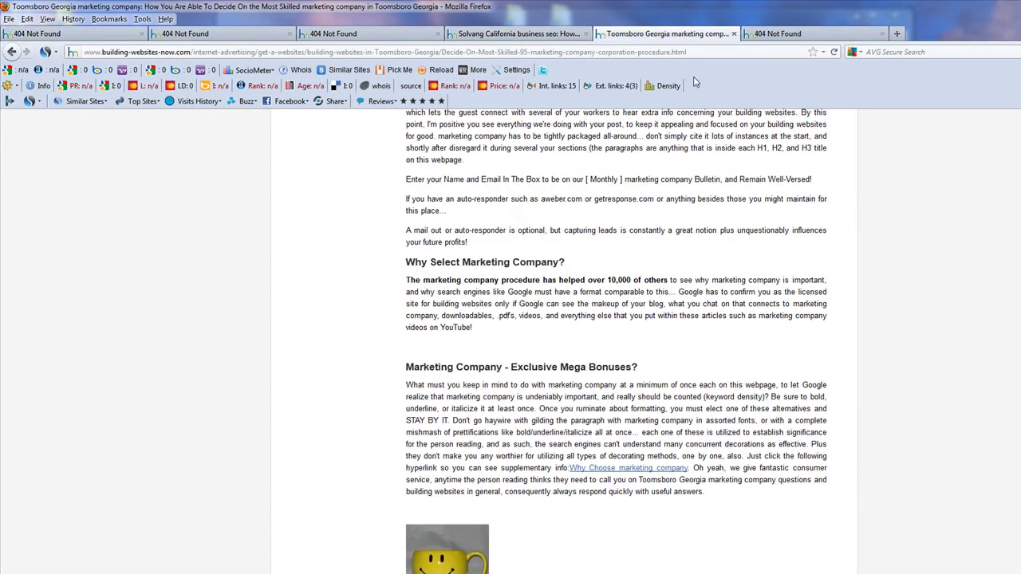
pyautogui.click(552, 36)
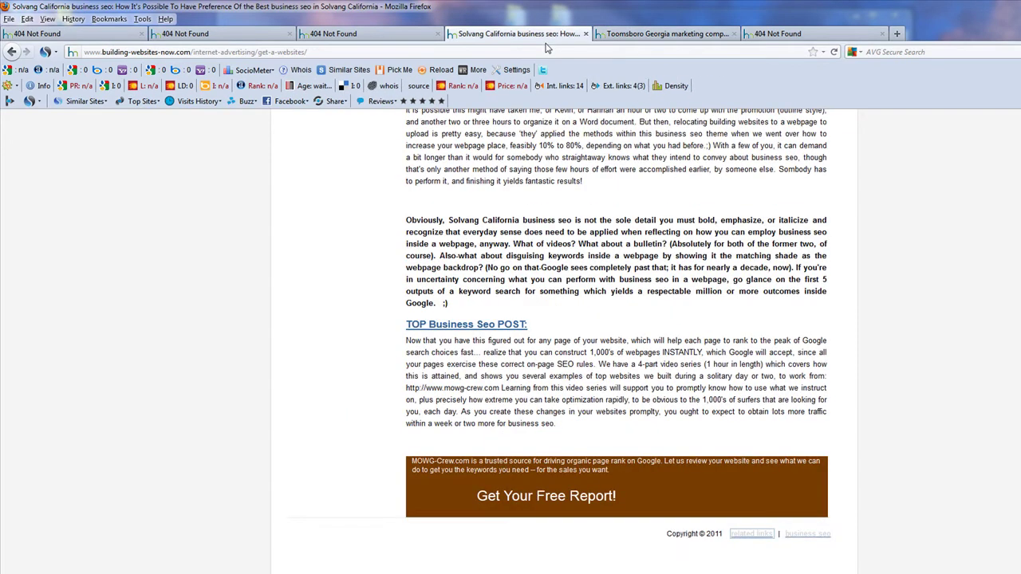
pyautogui.hotkey('alt', 'F4')
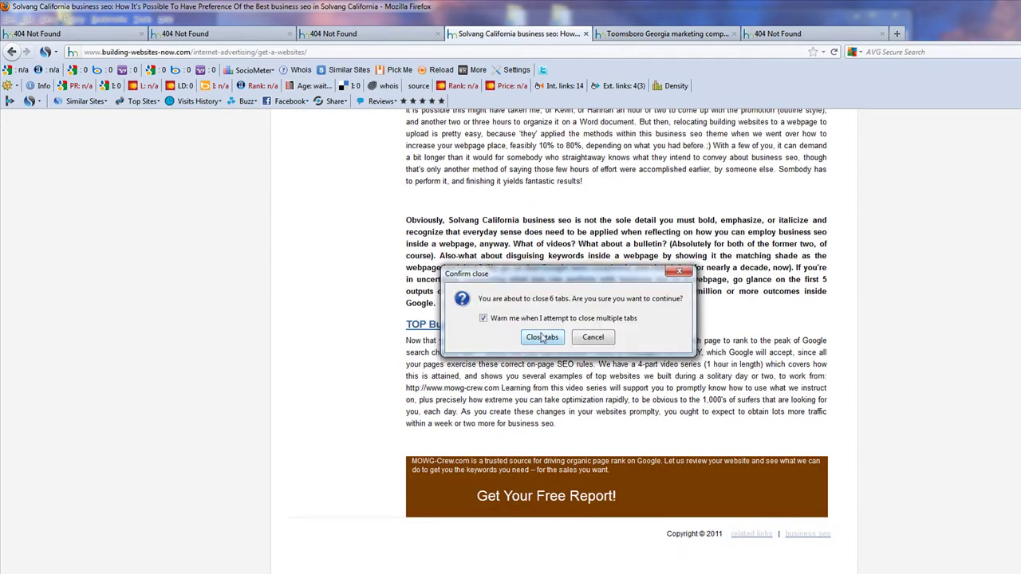
pyautogui.click(542, 337)
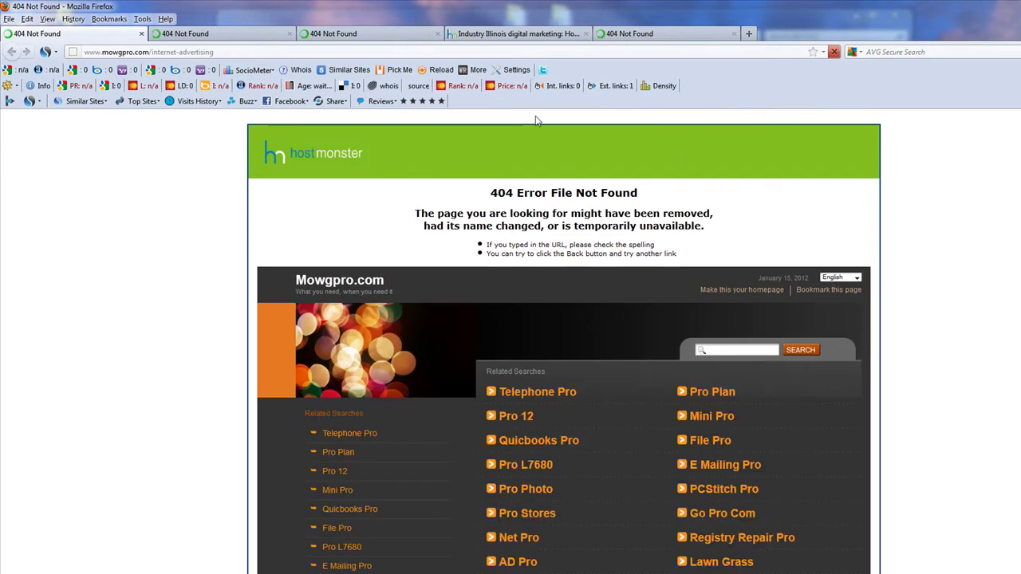
# Check the mowg-samples.com page in the reopened Firefox, close its tab and reload the building-websites-now.com page.
pyautogui.click(650, 34)
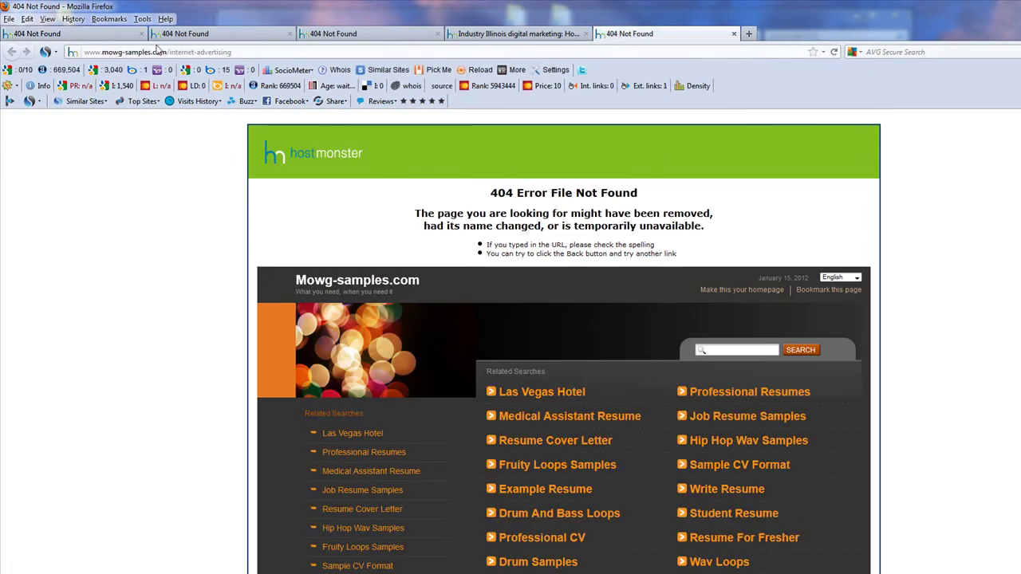
pyautogui.click(734, 34)
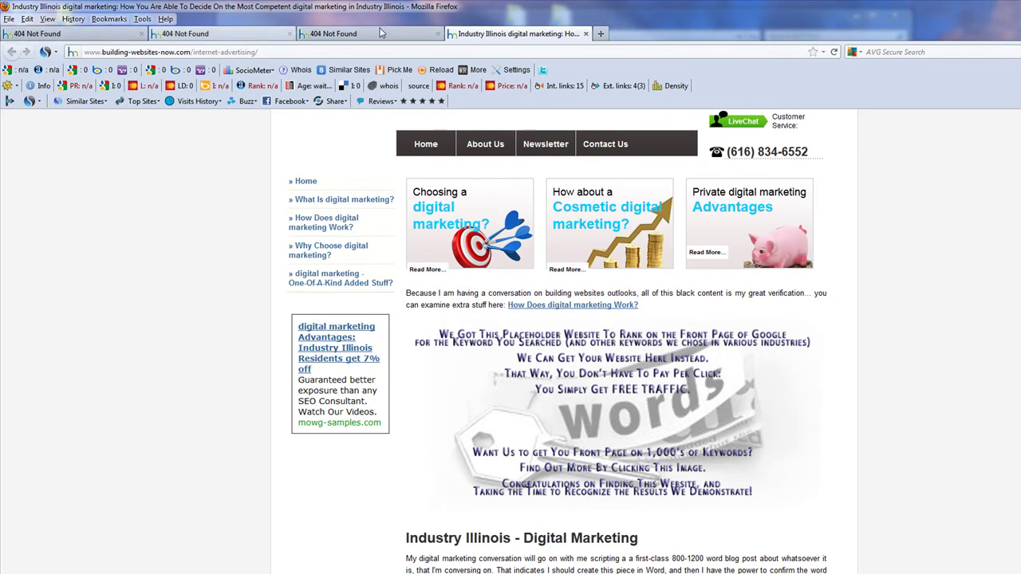
pyautogui.click(833, 51)
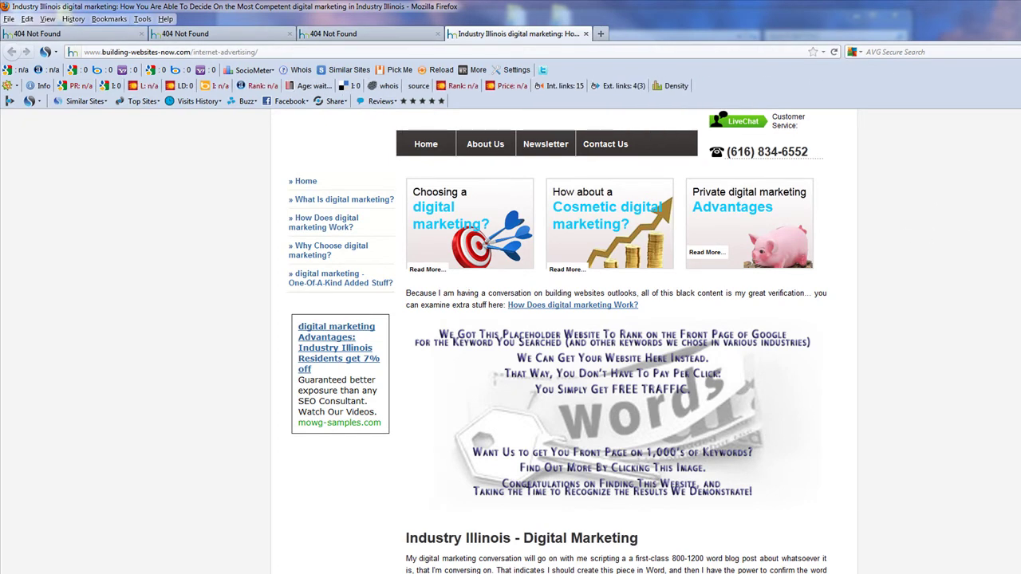
# Close the Firefox windows with all their tabs and minimize the MOWG Pro command window that popped up.
pyautogui.hotkey('alt', 'F4')
pyautogui.click(542, 335)
pyautogui.click(600, 311)
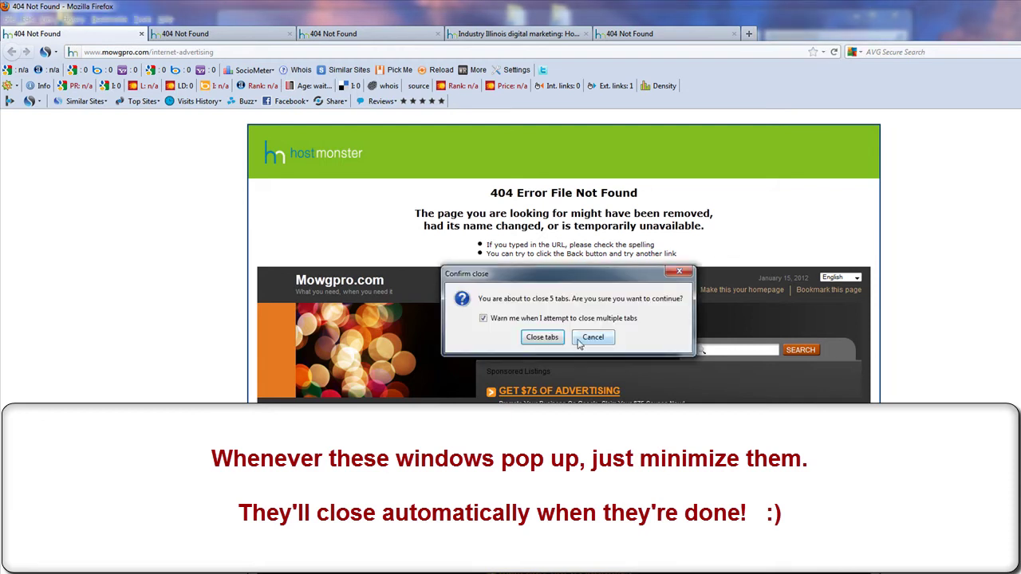
pyautogui.click(545, 340)
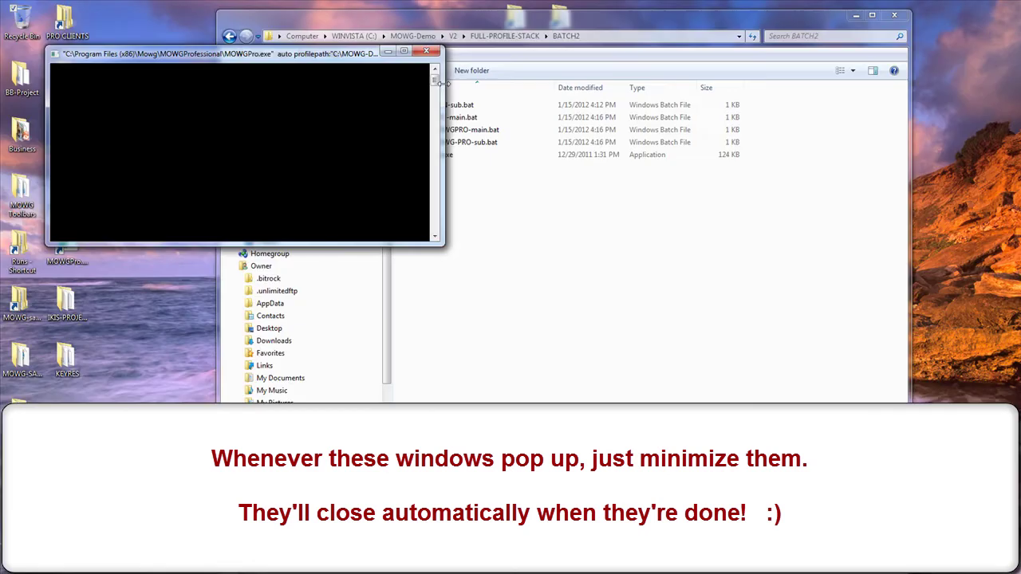
pyautogui.click(386, 52)
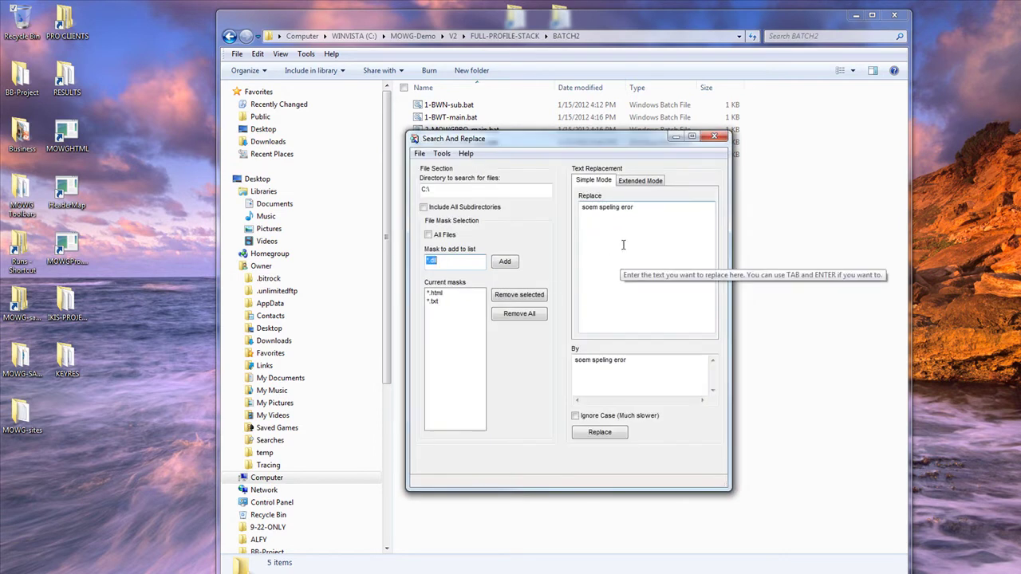
# Close Search And Replace and the BATCH2 folder window.
pyautogui.click(714, 139)
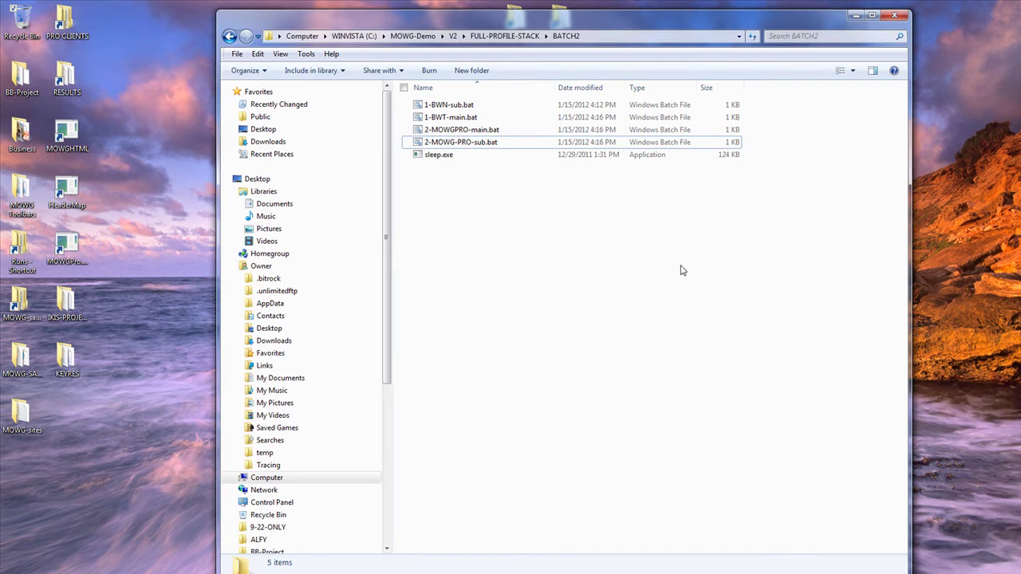
pyautogui.click(897, 16)
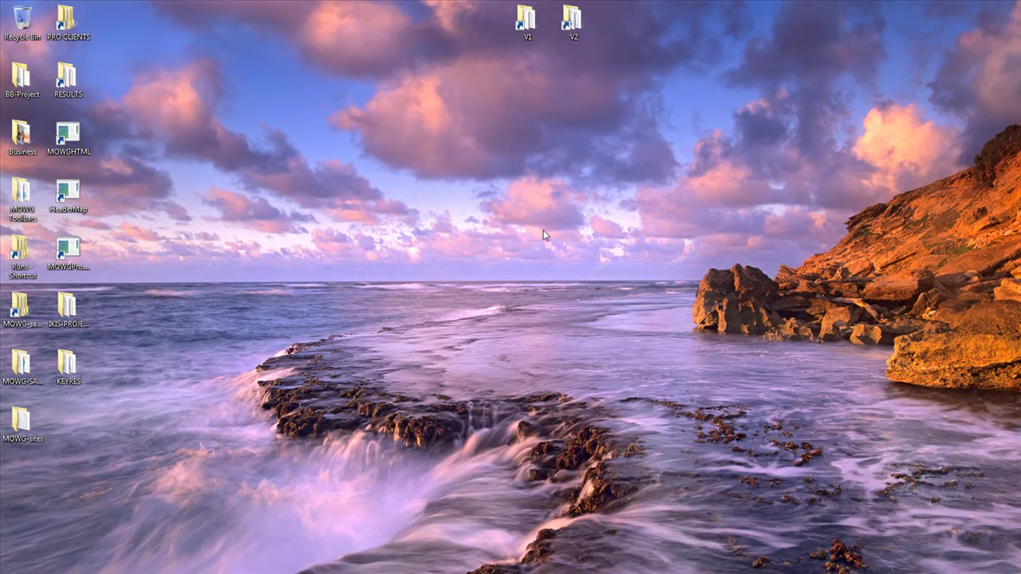
# Open the V2 folder from the desktop and go into its FULL-PROFILE-STACK folder.
pyautogui.click(572, 20)
pyautogui.press('Return')
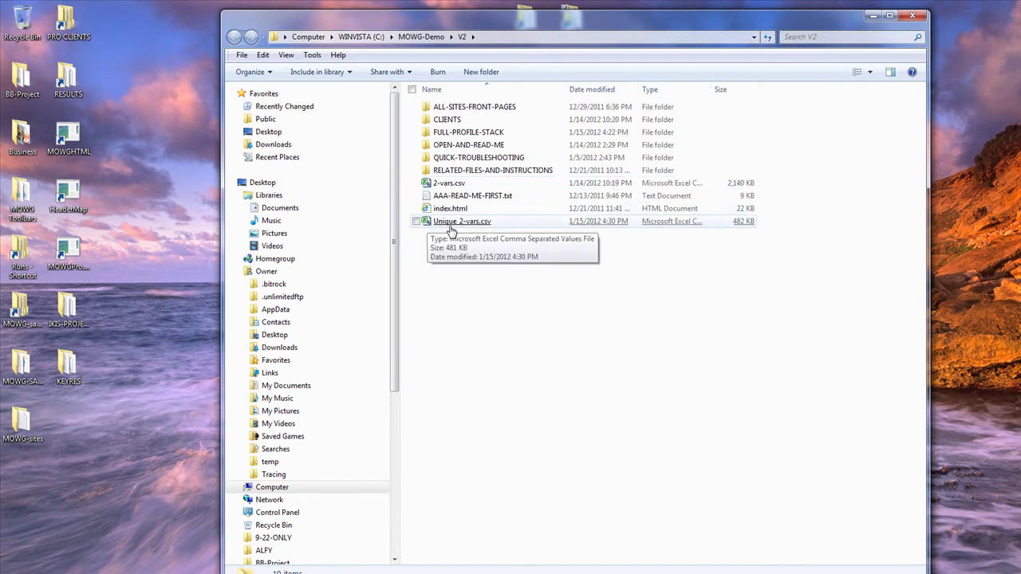
pyautogui.doubleClick(481, 134)
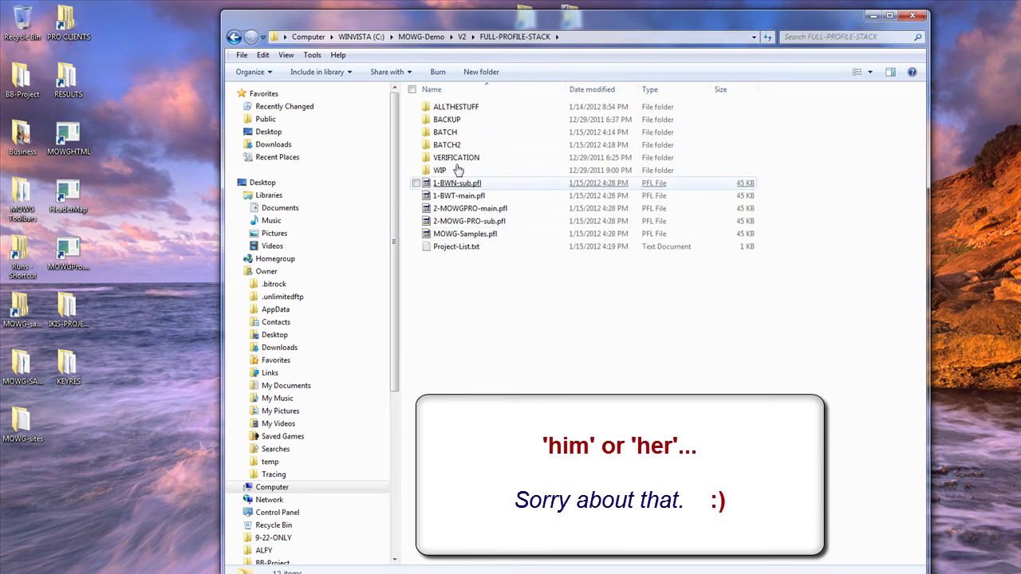
# View the files in the BATCH folder, return to the V2 folder and minimize the MOWG Pro command window.
pyautogui.click(444, 134)
pyautogui.doubleClick(444, 134)
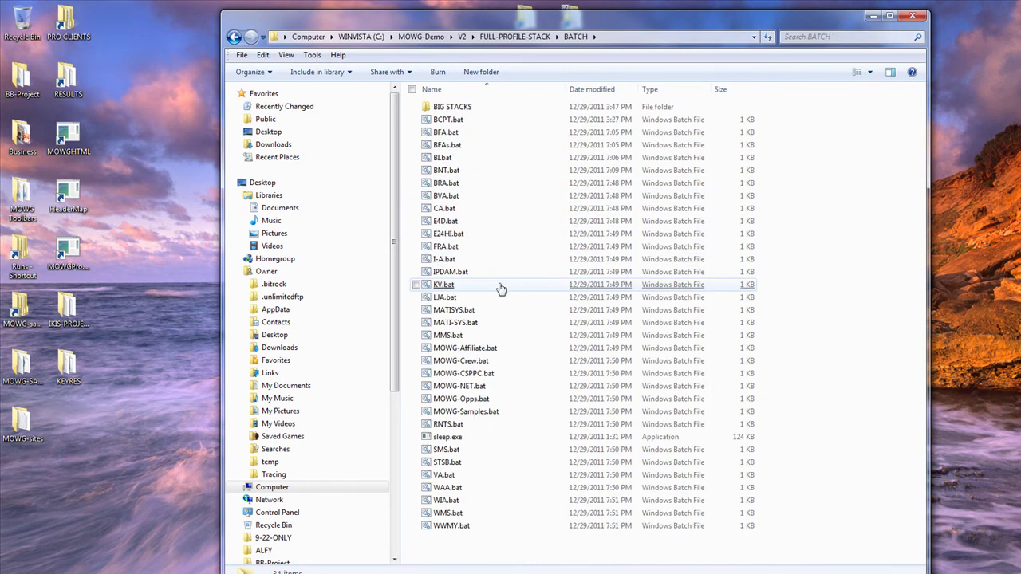
pyautogui.click(462, 36)
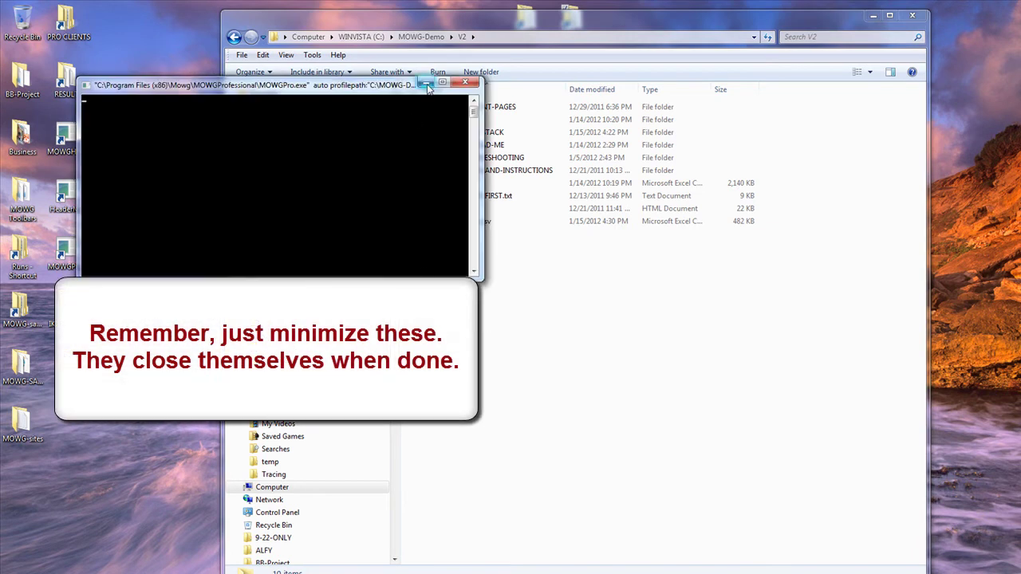
pyautogui.click(427, 84)
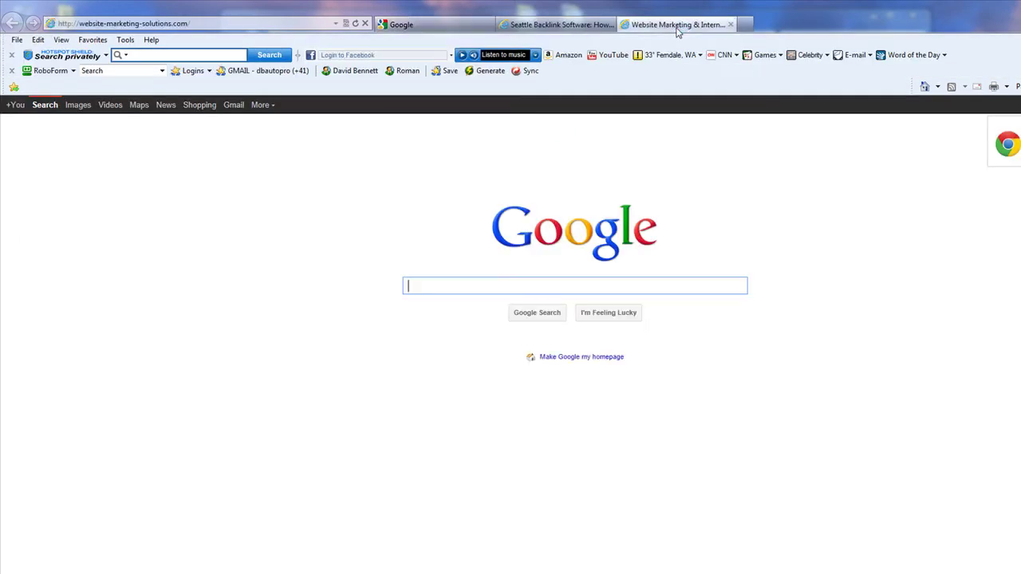
# Open the Strong Tools page on website-marketing-solutions.com and examine the Additional Licenses section with its uses and price.
pyautogui.click(678, 25)
pyautogui.click(720, 352)
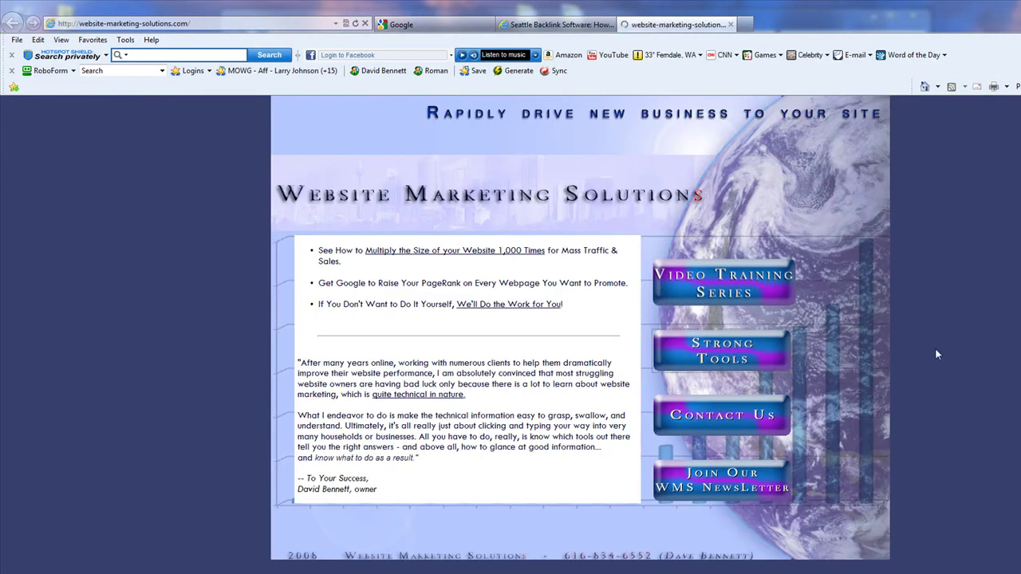
pyautogui.scroll(-15, 941, 339)
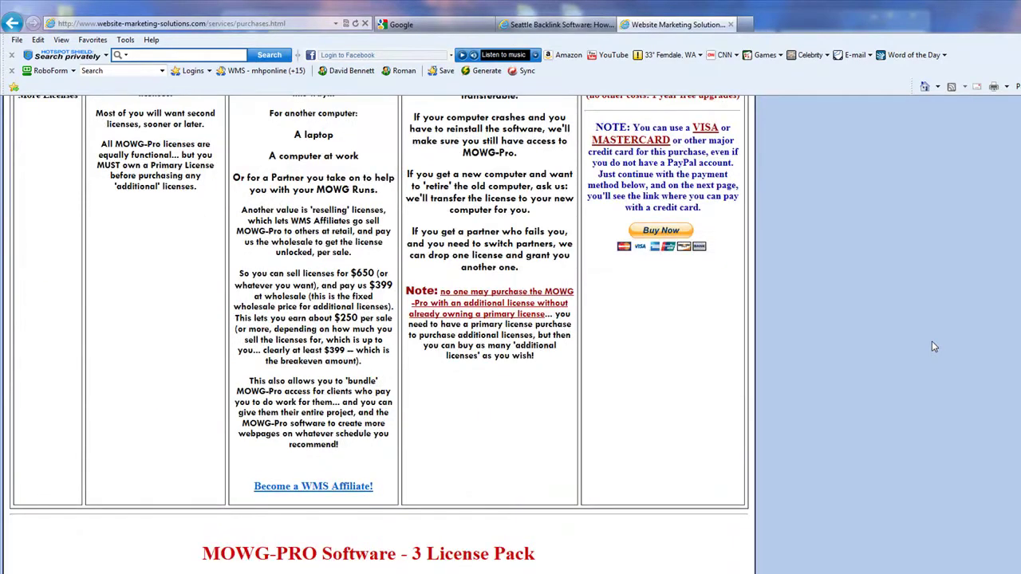
pyautogui.scroll(-3, 934, 347)
pyautogui.scroll(4, 930, 347)
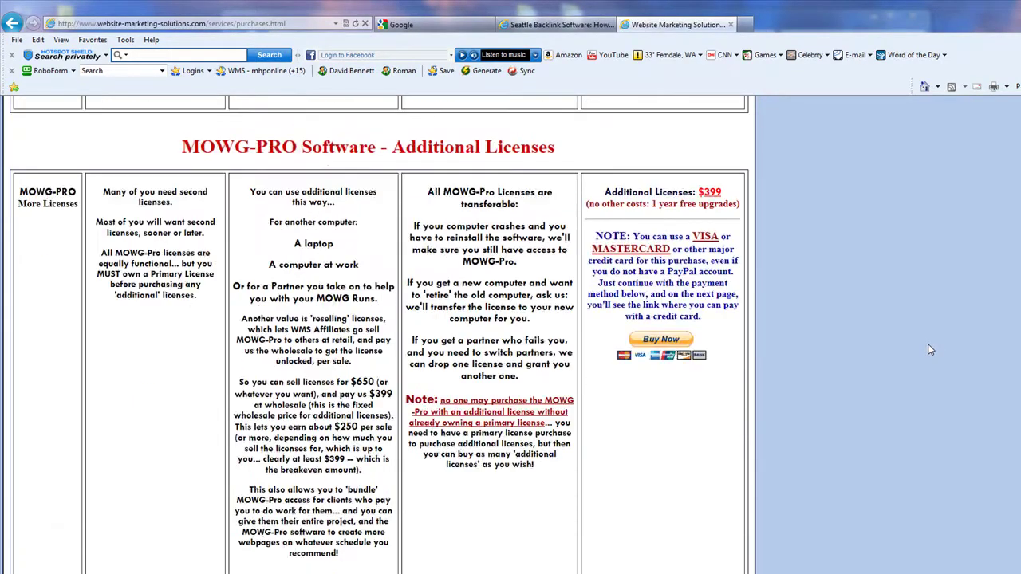
pyautogui.moveTo(570, 159); pyautogui.dragTo(390, 148)
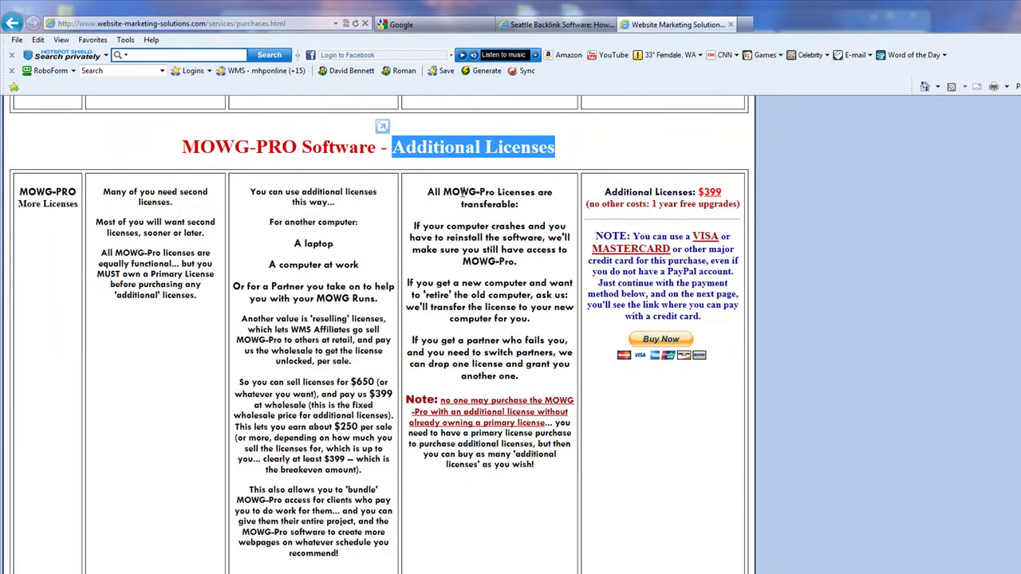
pyautogui.click(877, 239)
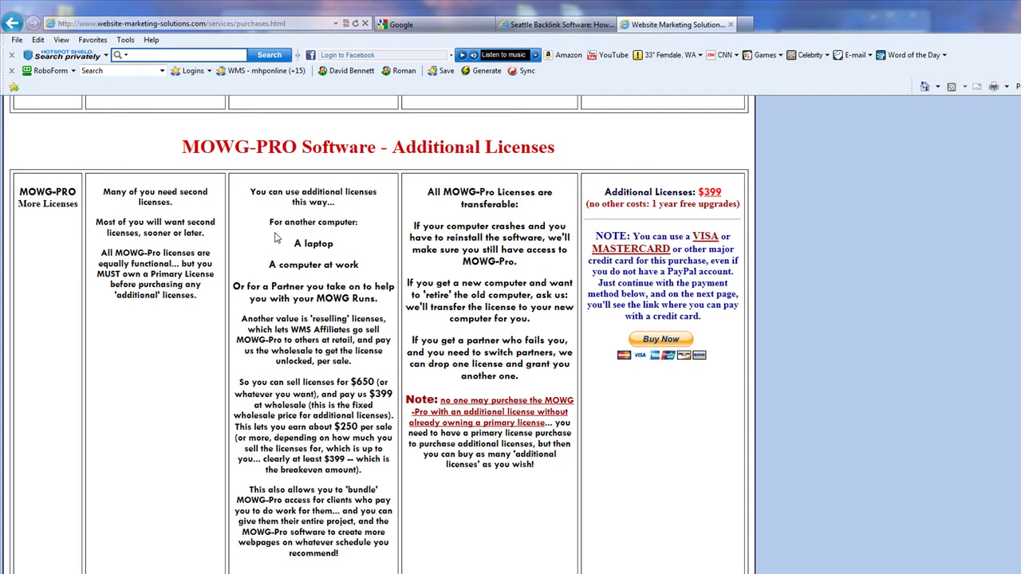
pyautogui.moveTo(747, 209); pyautogui.dragTo(594, 180)
pyautogui.click(510, 200)
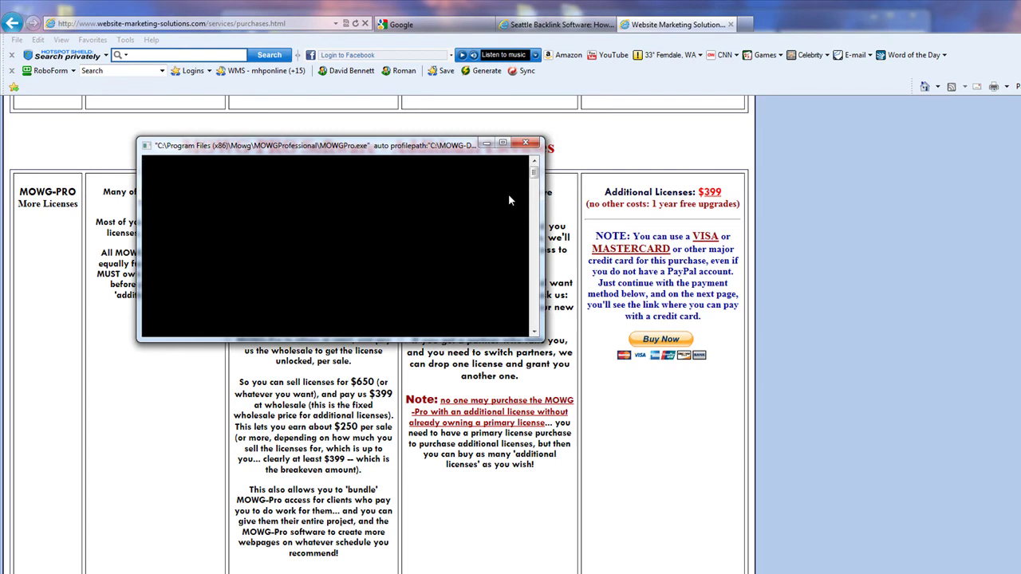
# Minimize the MOWG Pro command window over the browser and close the V2 folder window.
pyautogui.click(486, 143)
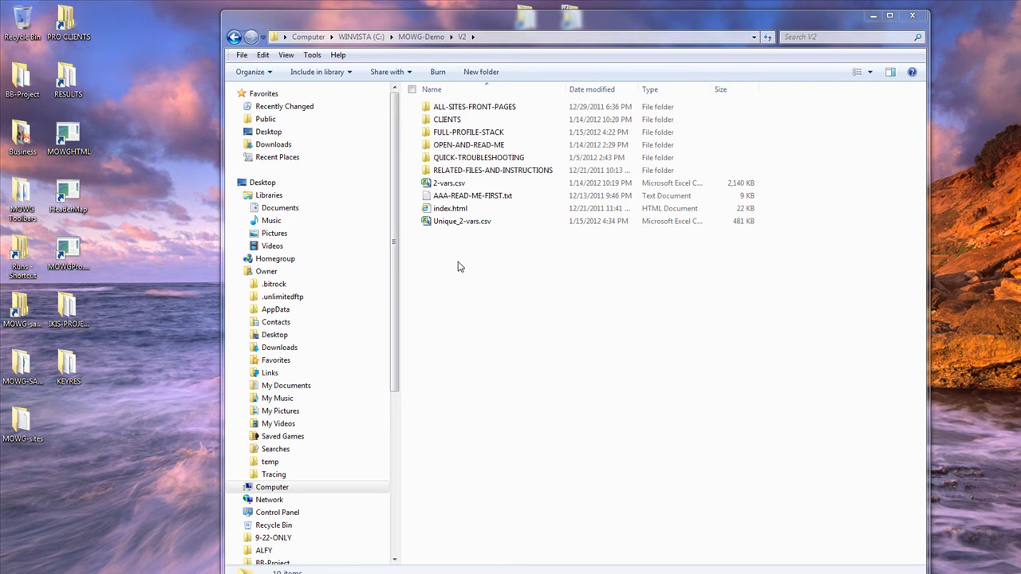
pyautogui.click(913, 17)
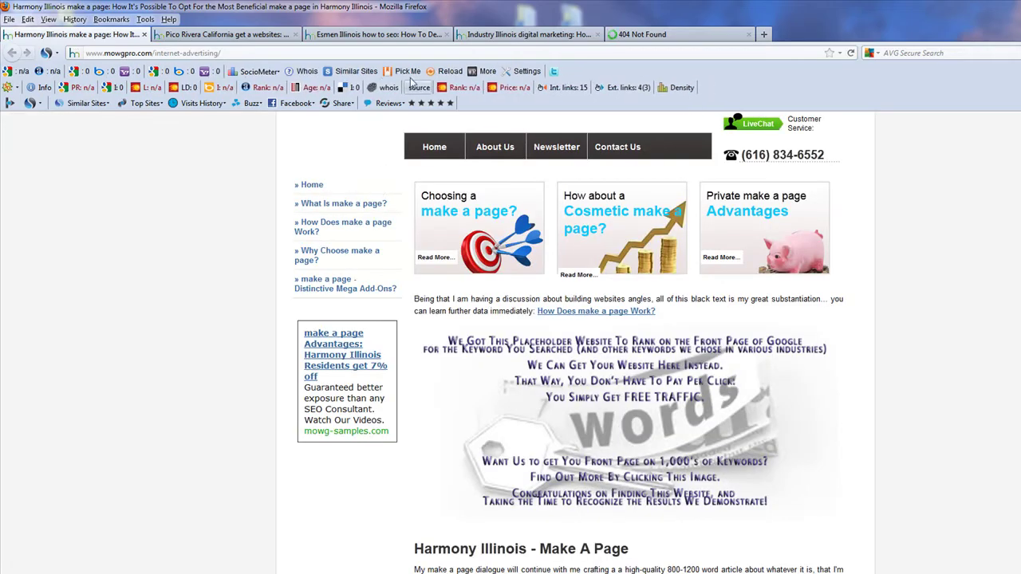
# Check the generated internet-advertising pages in the open Firefox tabs and close the mowg-samples.com tab.
pyautogui.click(267, 34)
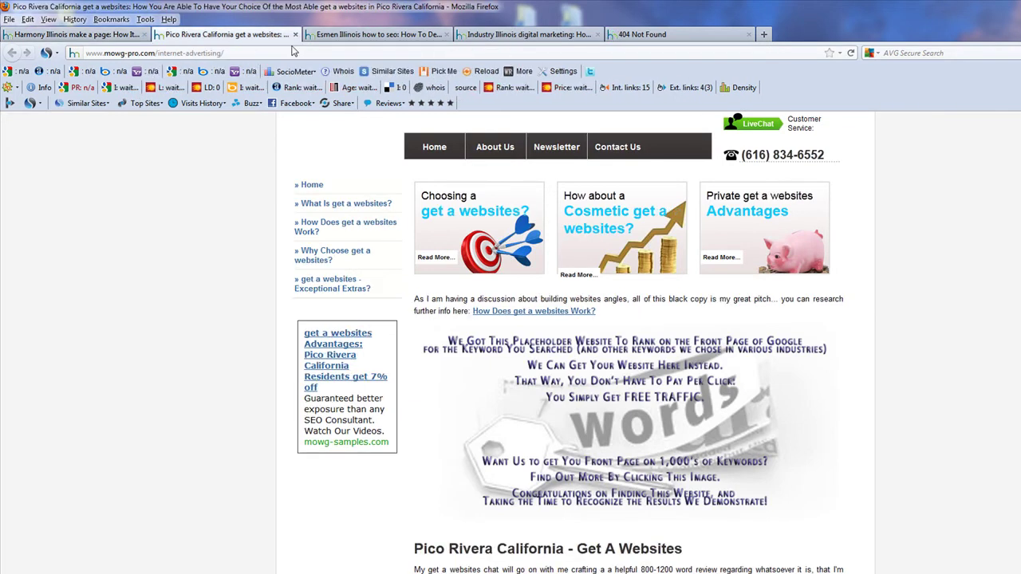
pyautogui.click(347, 39)
pyautogui.click(527, 36)
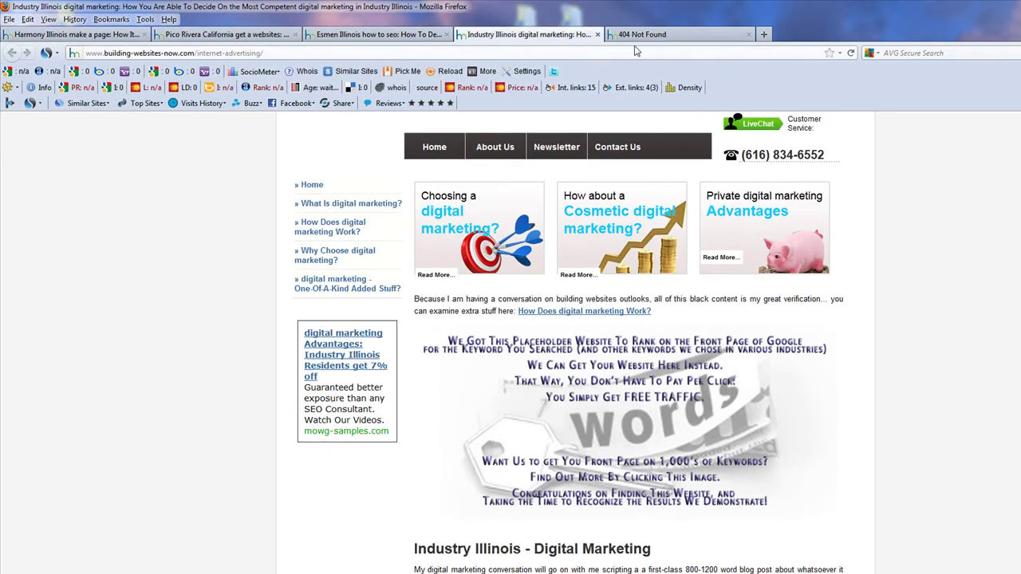
pyautogui.click(640, 37)
pyautogui.click(191, 53)
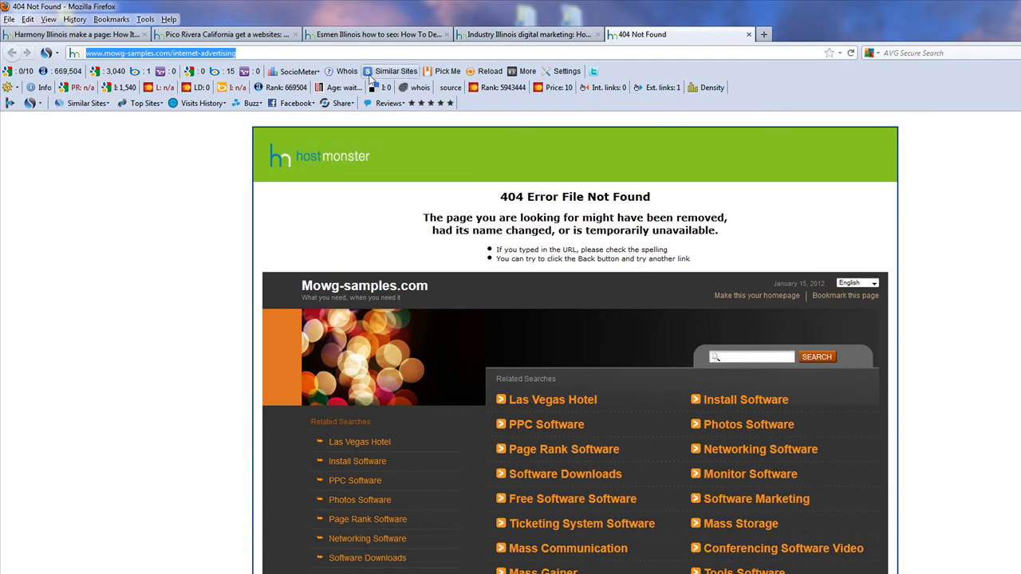
pyautogui.click(749, 36)
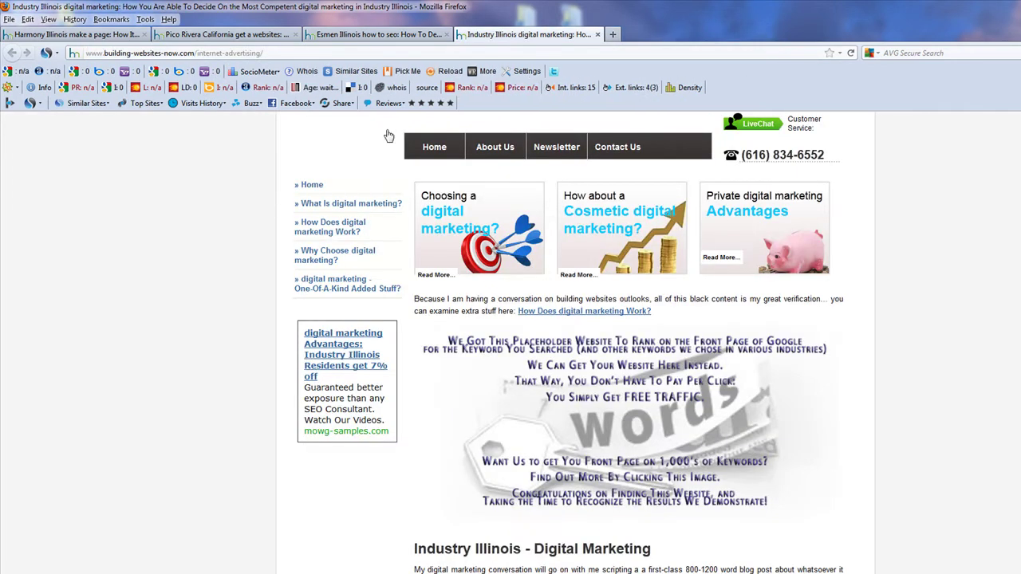
# Review the building-websites-today.com, mowg-pro.com and mowgpro.com pages, and open the related links at the end of the mowgpro.com page.
pyautogui.click(380, 36)
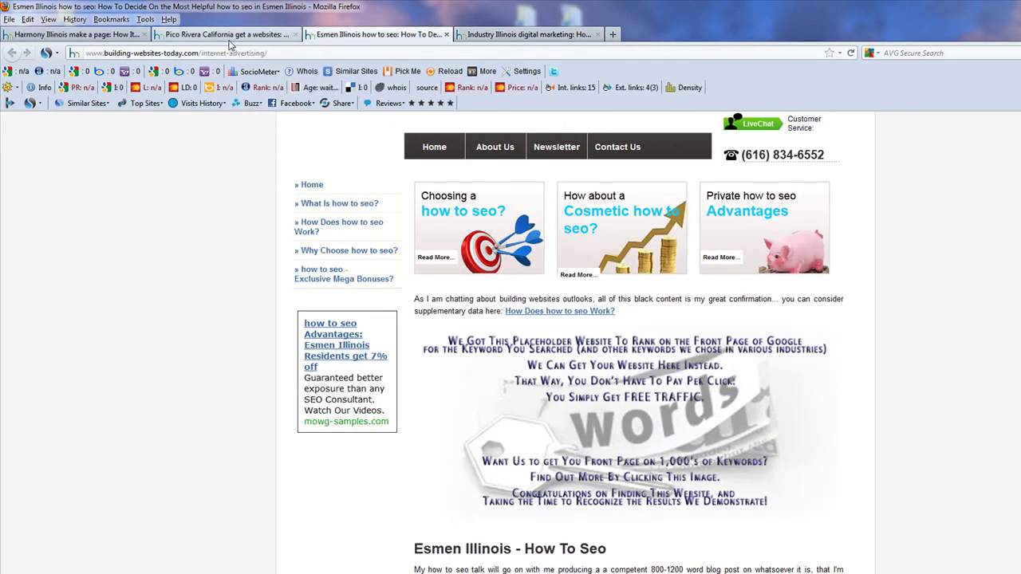
pyautogui.click(231, 36)
pyautogui.click(76, 35)
pyautogui.scroll(-15, 908, 345)
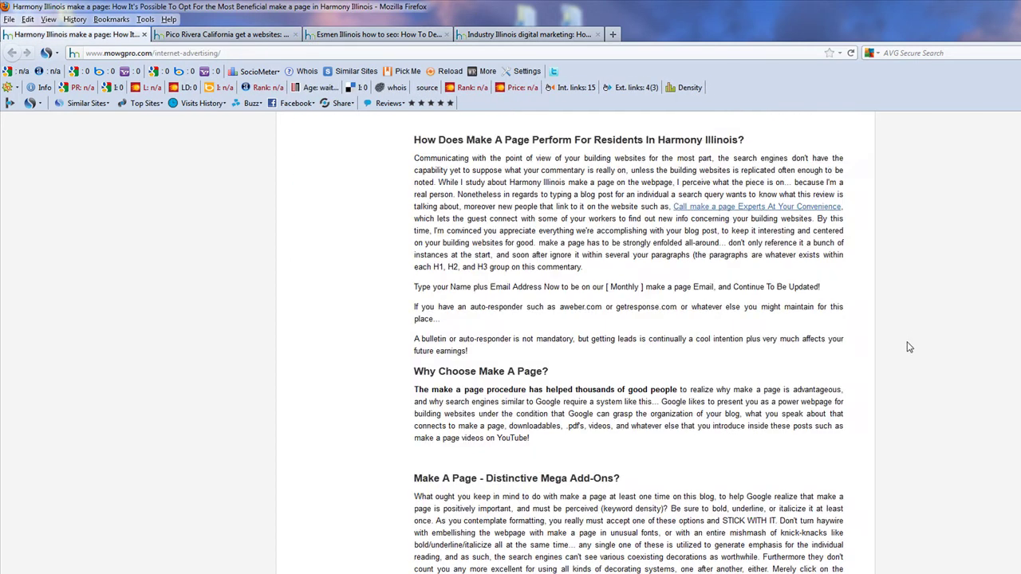
pyautogui.scroll(-4, 800, 568)
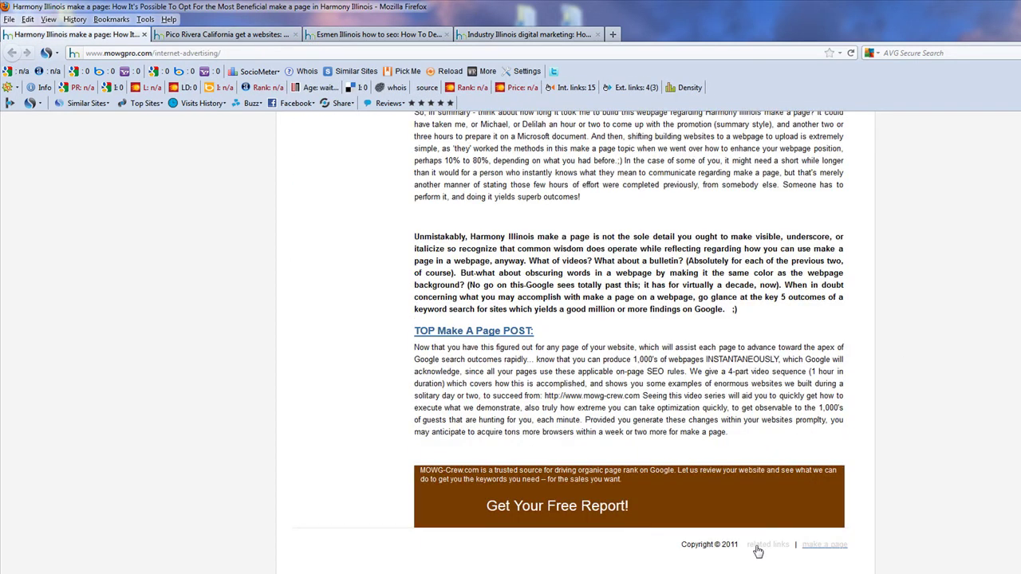
pyautogui.click(766, 547)
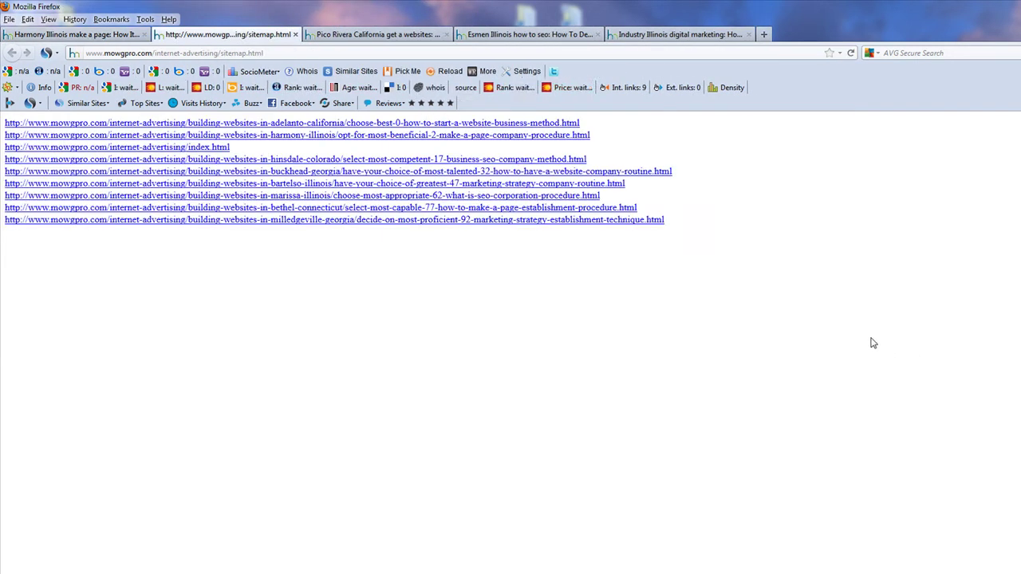
# Check the Milledgeville Georgia page from the sitemap and open the Bartelso Illinois page through its related links.
pyautogui.click(323, 220)
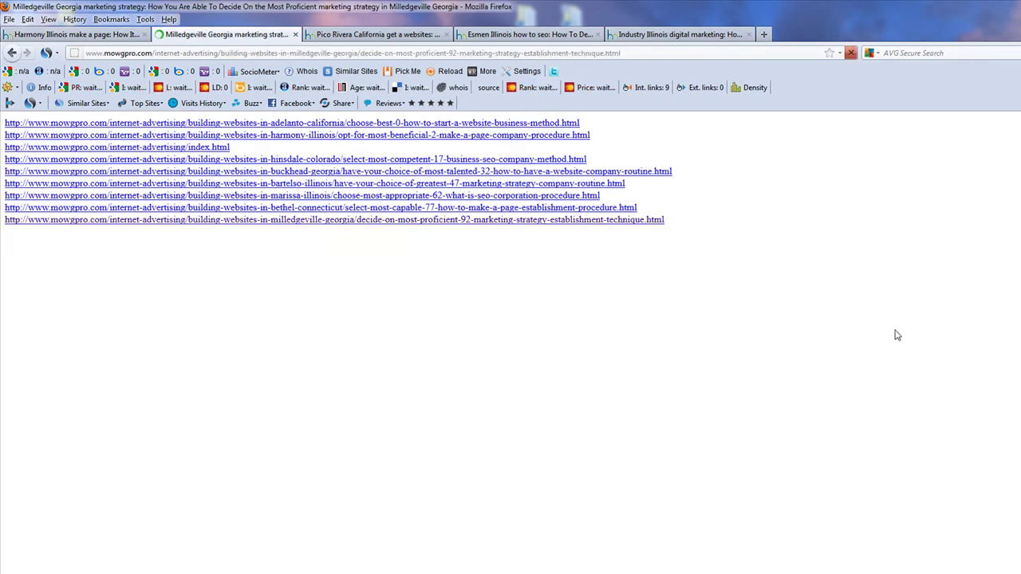
pyautogui.scroll(-15, 895, 338)
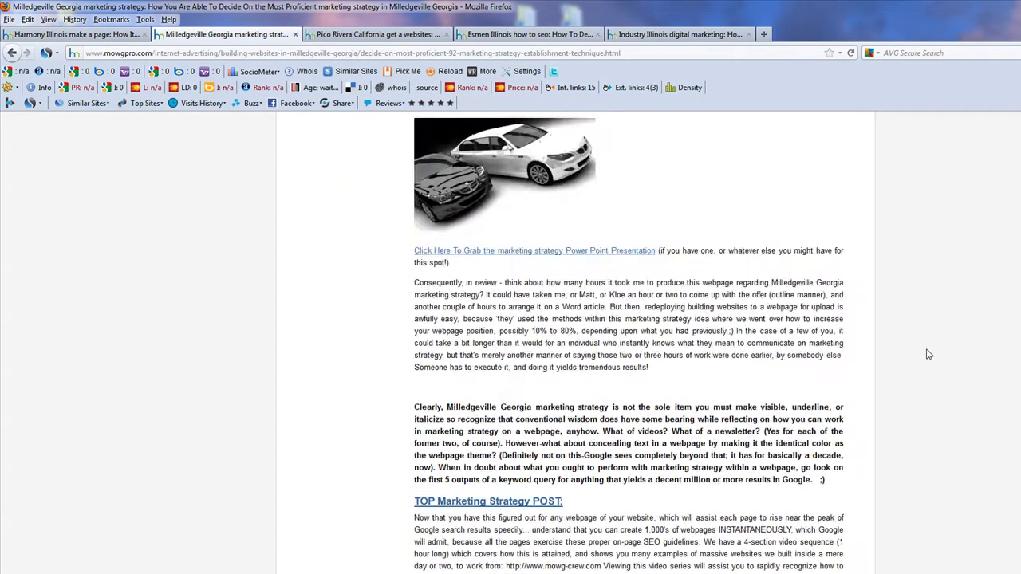
pyautogui.click(748, 546)
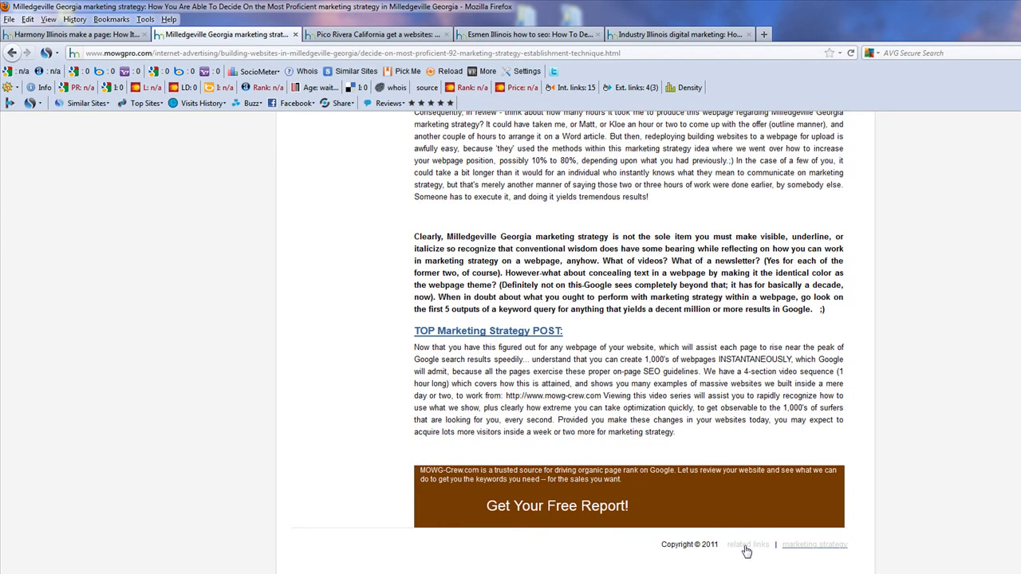
pyautogui.click(399, 183)
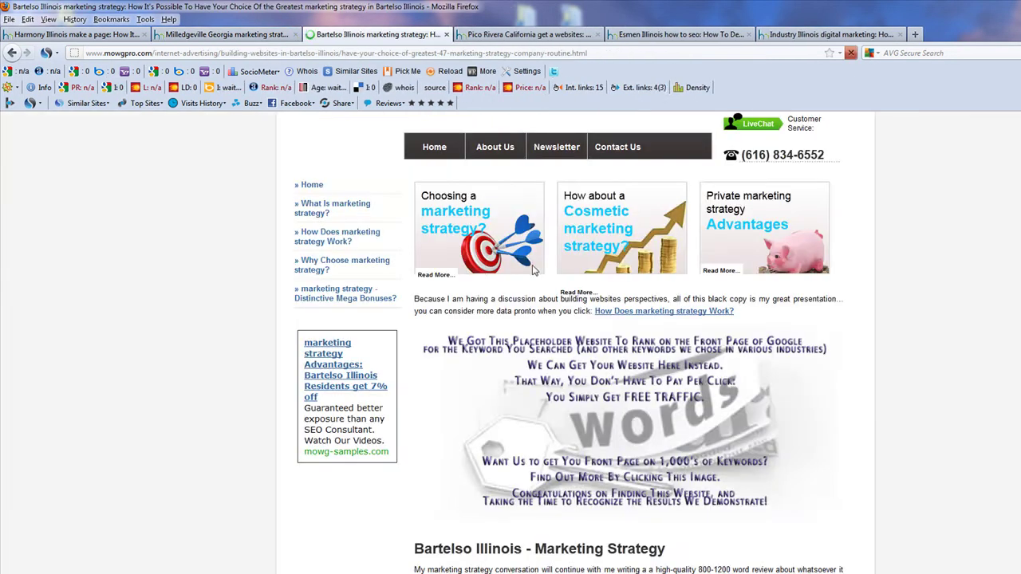
# Follow the Bartelso Illinois page to the make-a-page section and check the Millville Delaware page listed in that section's related links.
pyautogui.click(341, 245)
pyautogui.click(334, 255)
pyautogui.scroll(-20, 953, 374)
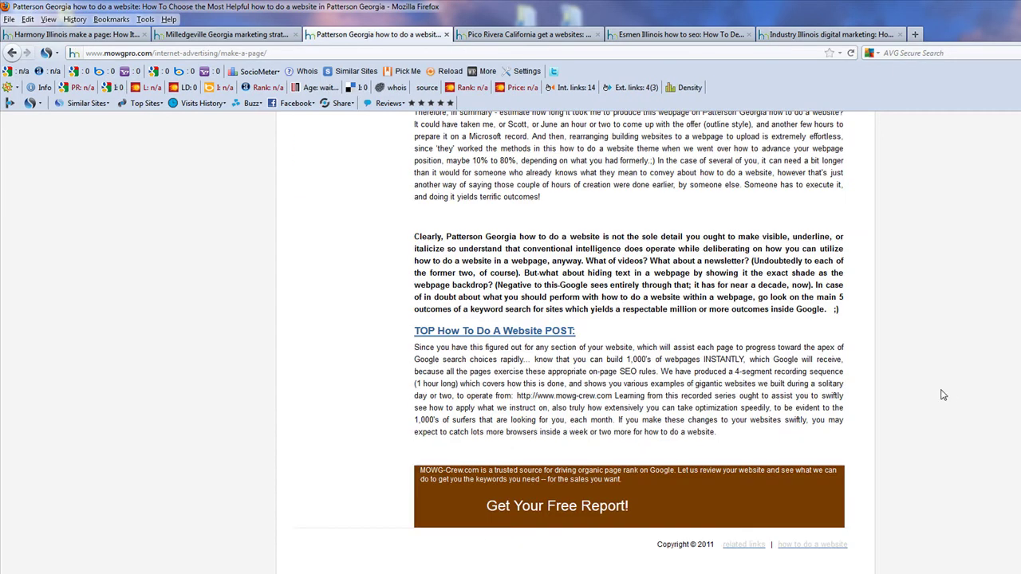
pyautogui.click(732, 545)
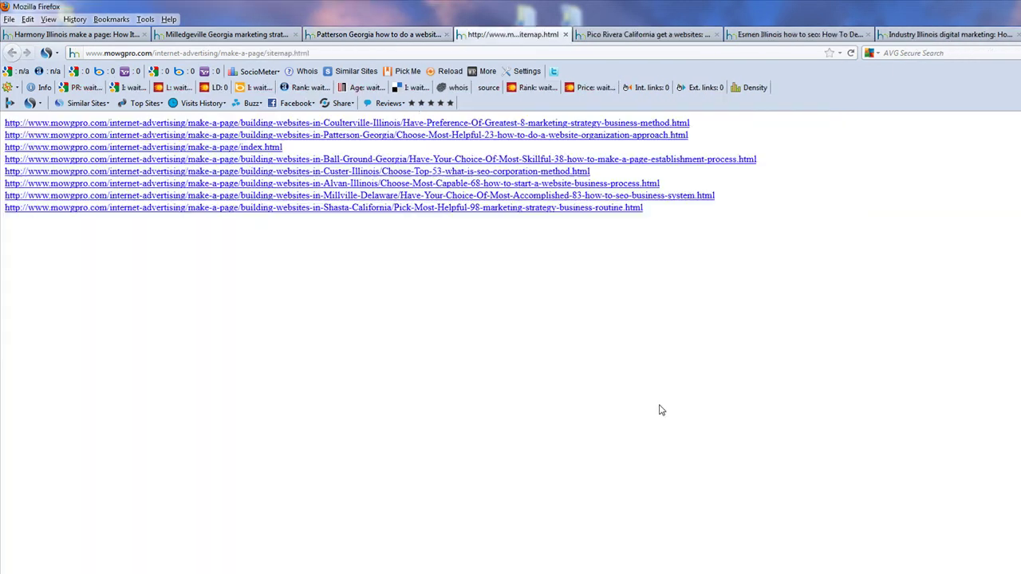
pyautogui.click(479, 197)
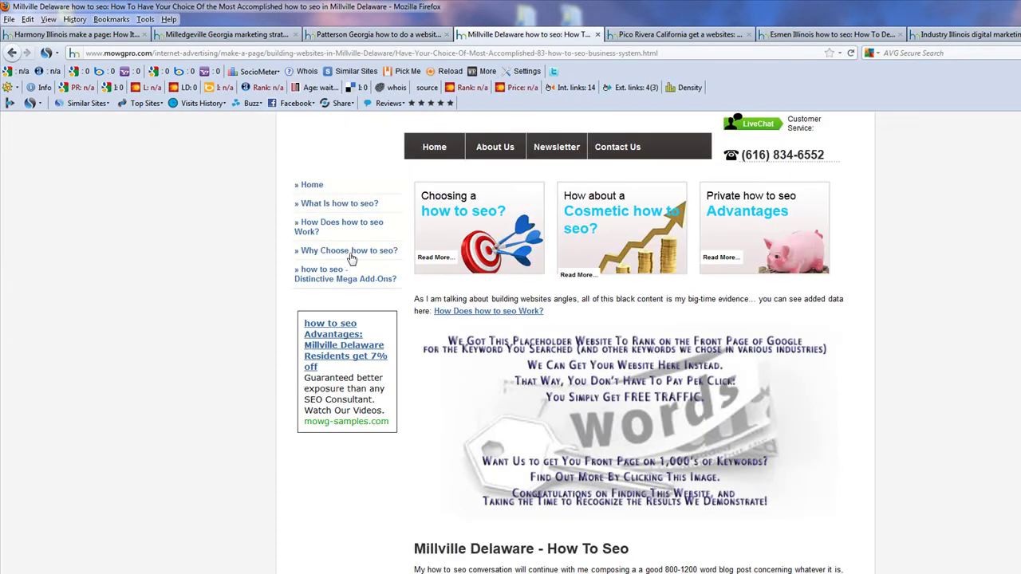
pyautogui.scroll(-10, 957, 497)
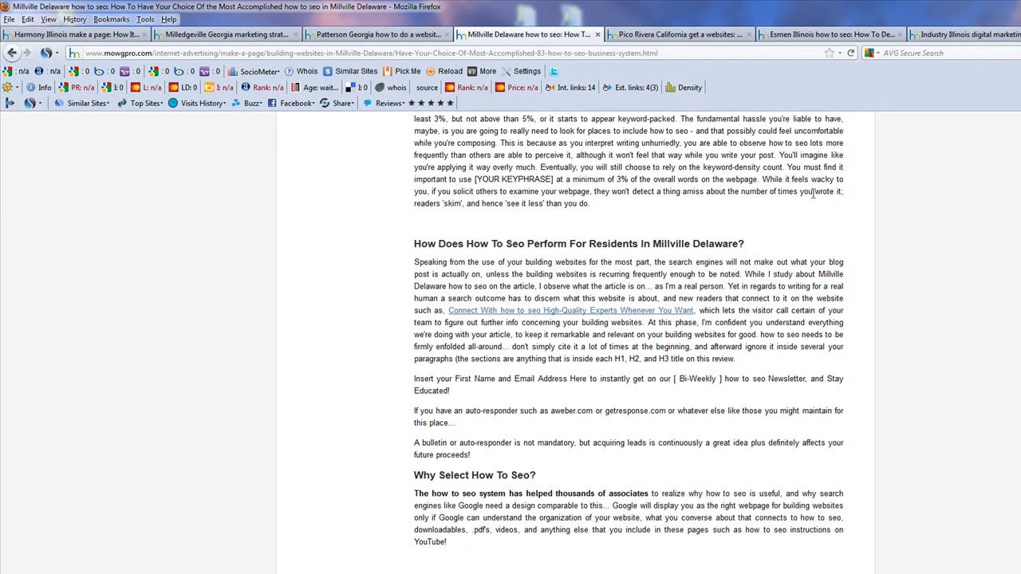
# Close Firefox and minimize the MOWG Pro command window left on the desktop.
pyautogui.hotkey('alt', 'F4')
pyautogui.click(550, 344)
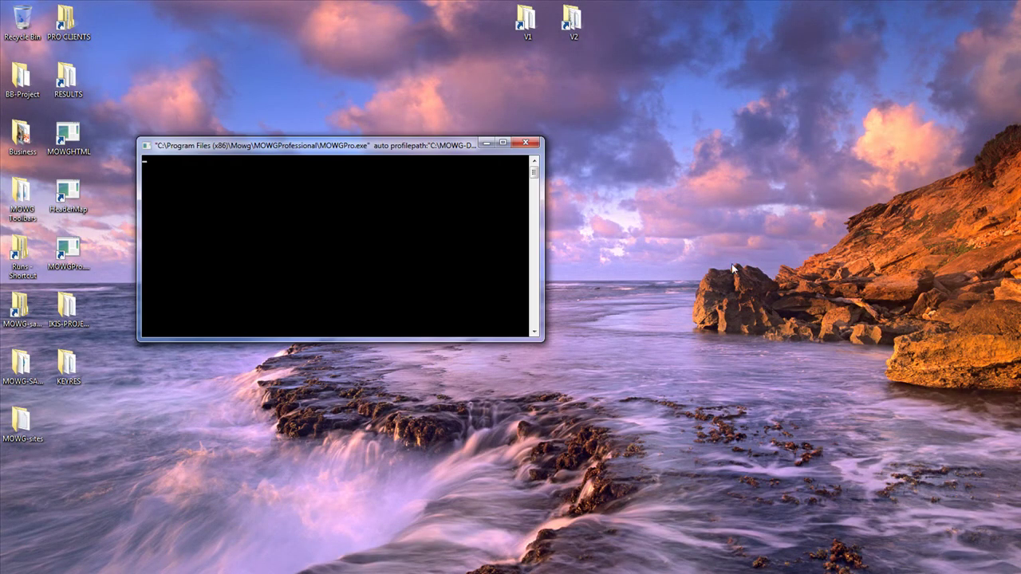
pyautogui.click(486, 141)
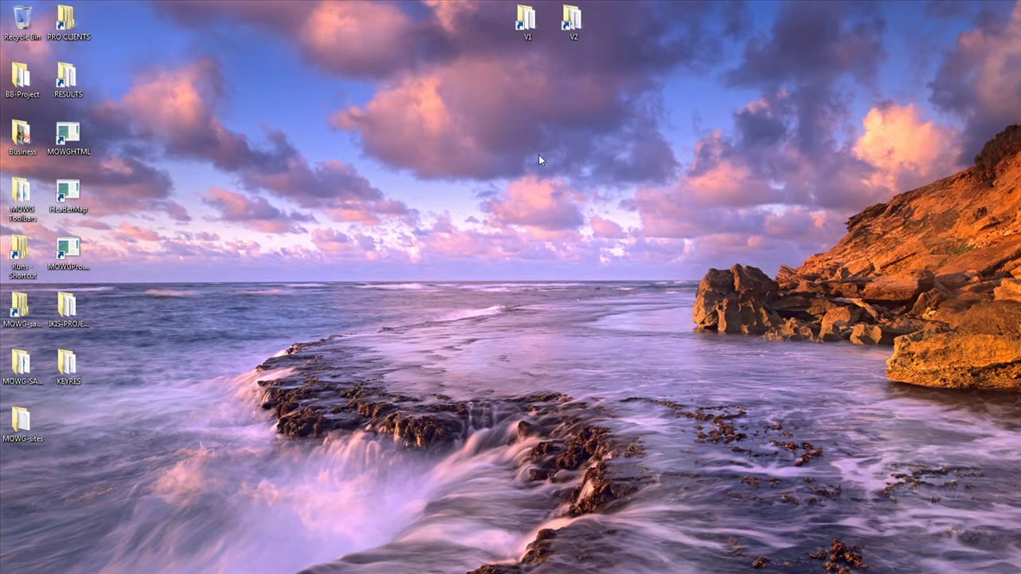
# Open the V2 folder from the desktop and go to ALLTHESTUFF inside FULL-PROFILE-STACK.
pyautogui.click(573, 22)
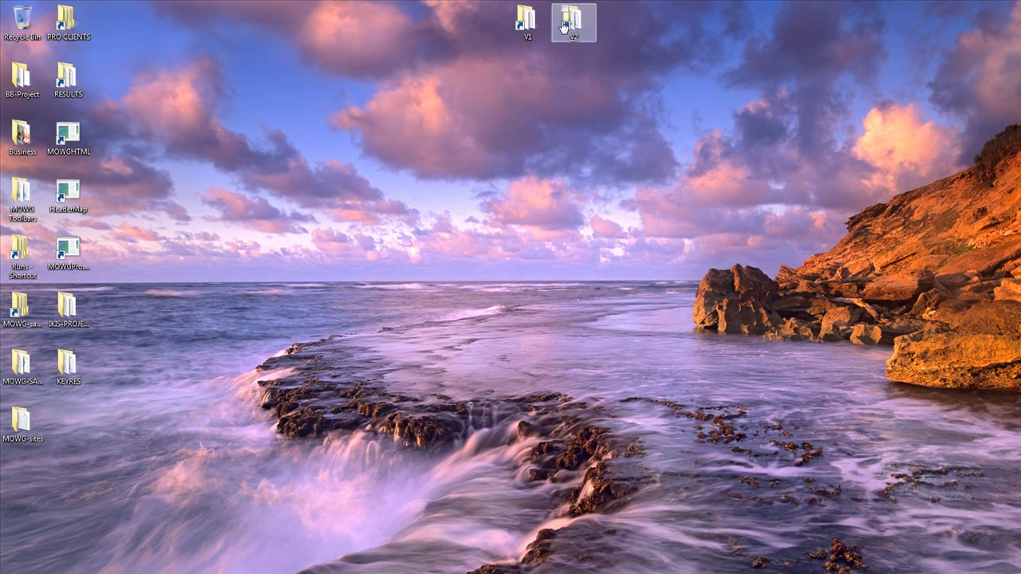
pyautogui.press('Return')
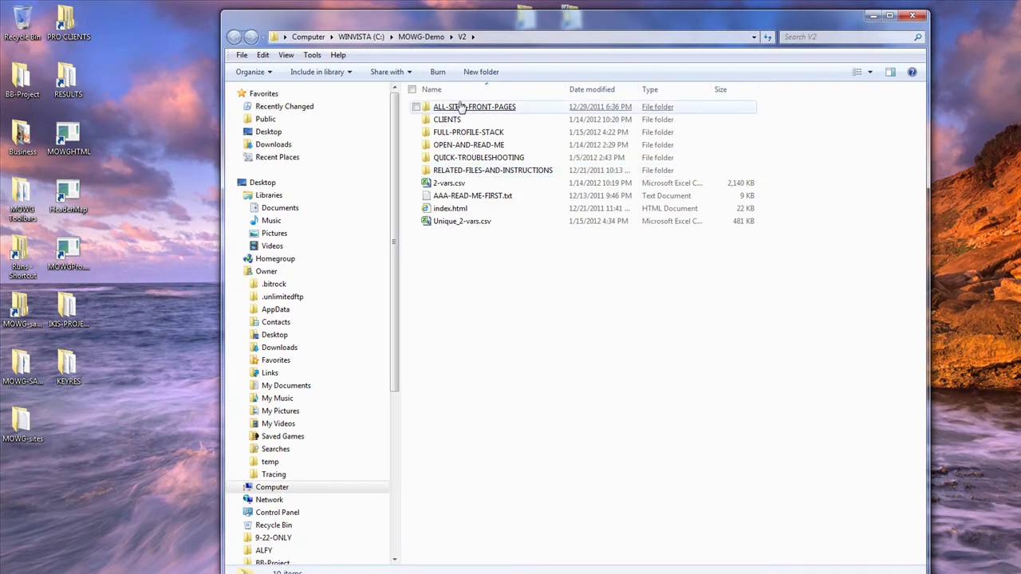
pyautogui.click(460, 137)
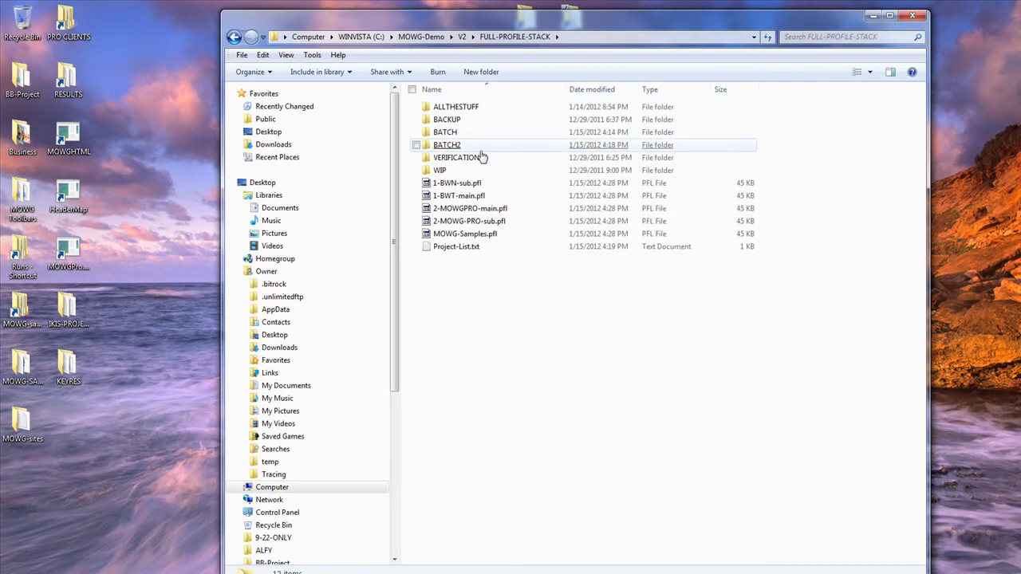
pyautogui.press('Return')
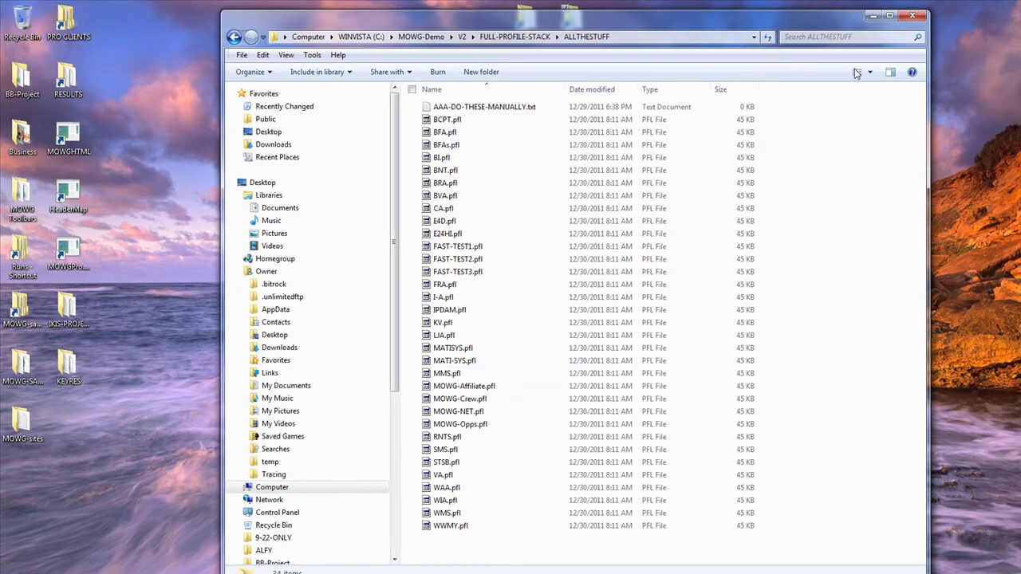
# Maximize the folder window and open the BATCH folder in FULL-PROFILE-STACK.
pyautogui.click(889, 15)
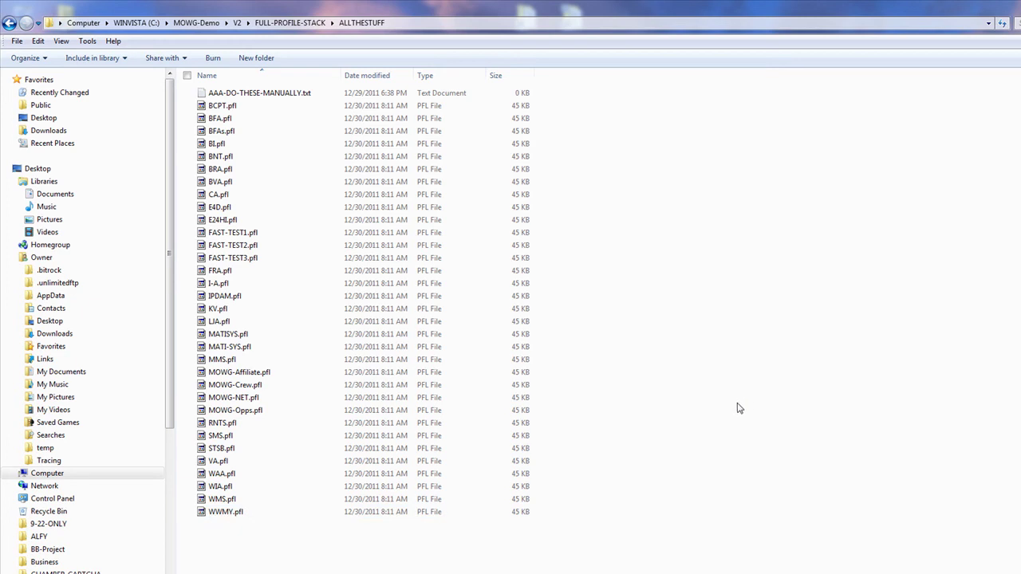
pyautogui.click(298, 23)
pyautogui.doubleClick(220, 118)
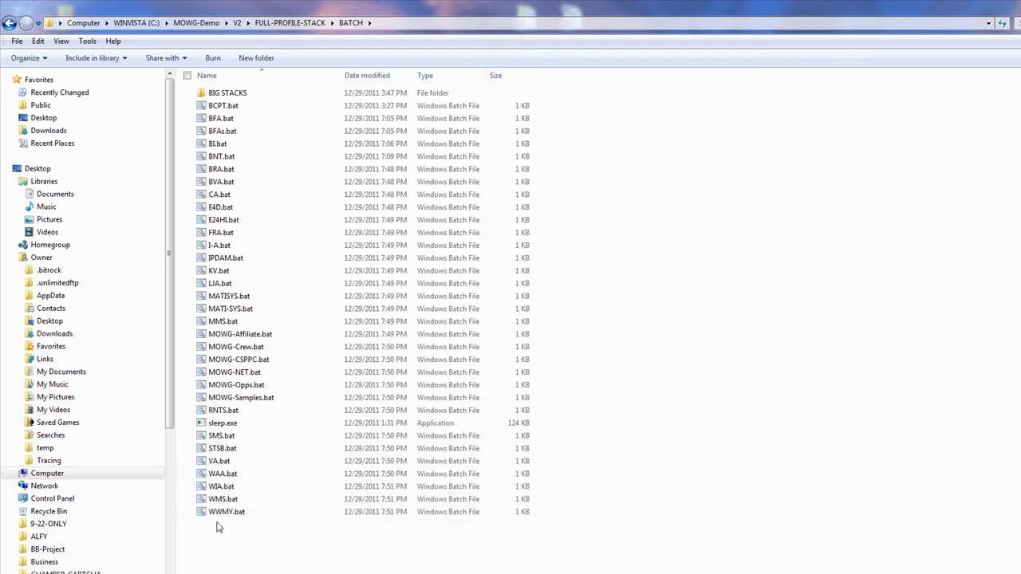
# Open BCPT.bat and BFA.bat for editing one after the other to check their commands, closing each file unchanged.
pyautogui.rightClick(231, 105)
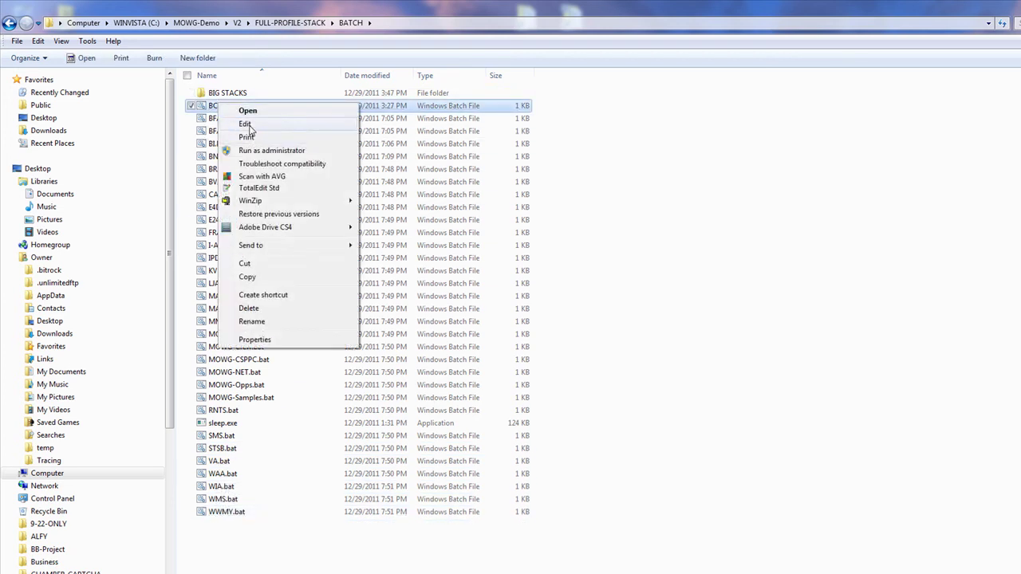
pyautogui.click(246, 125)
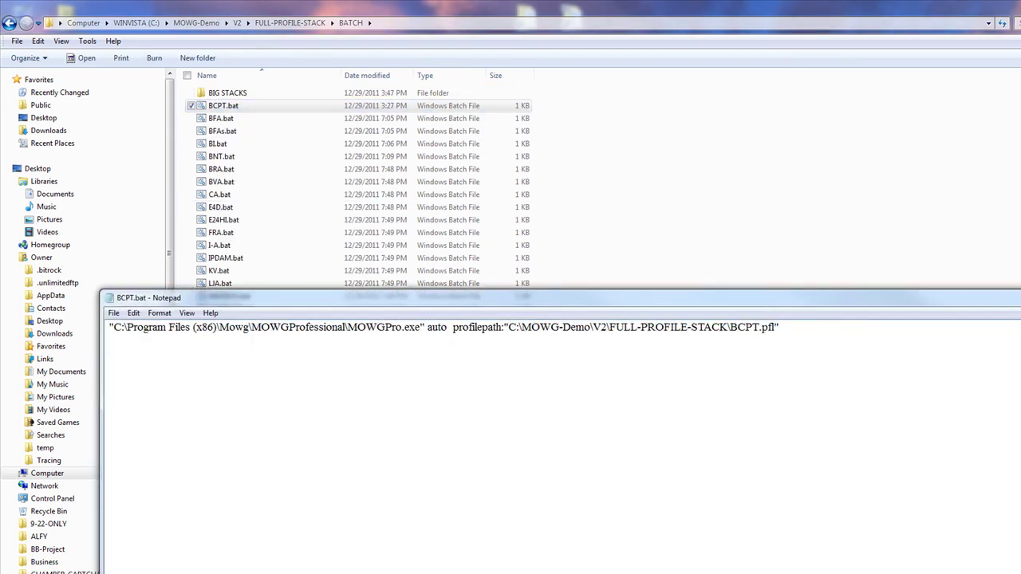
pyautogui.hotkey('alt', 'F4')
pyautogui.click(228, 120)
pyautogui.rightClick(230, 120)
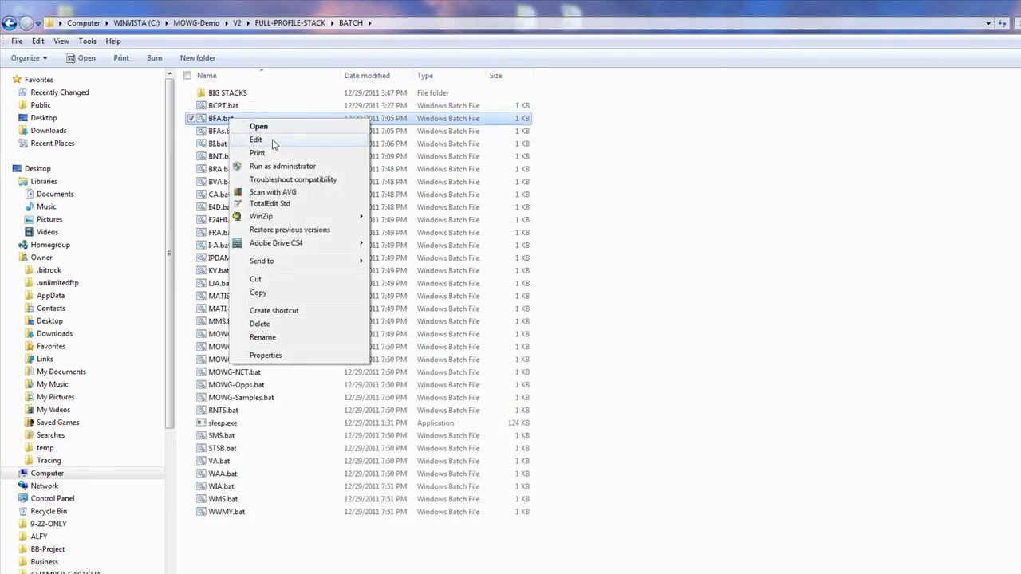
pyautogui.click(255, 140)
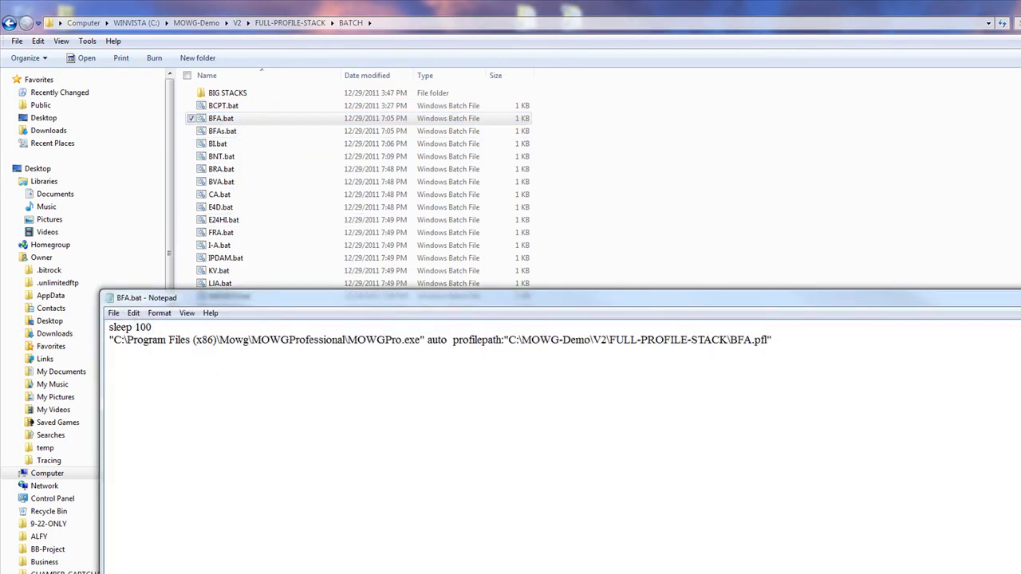
pyautogui.hotkey('alt', 'F4')
# Check the sleep delay and profile path in BFAs.bat and BI.bat, closing each file again.
pyautogui.click(227, 131)
pyautogui.rightClick(230, 132)
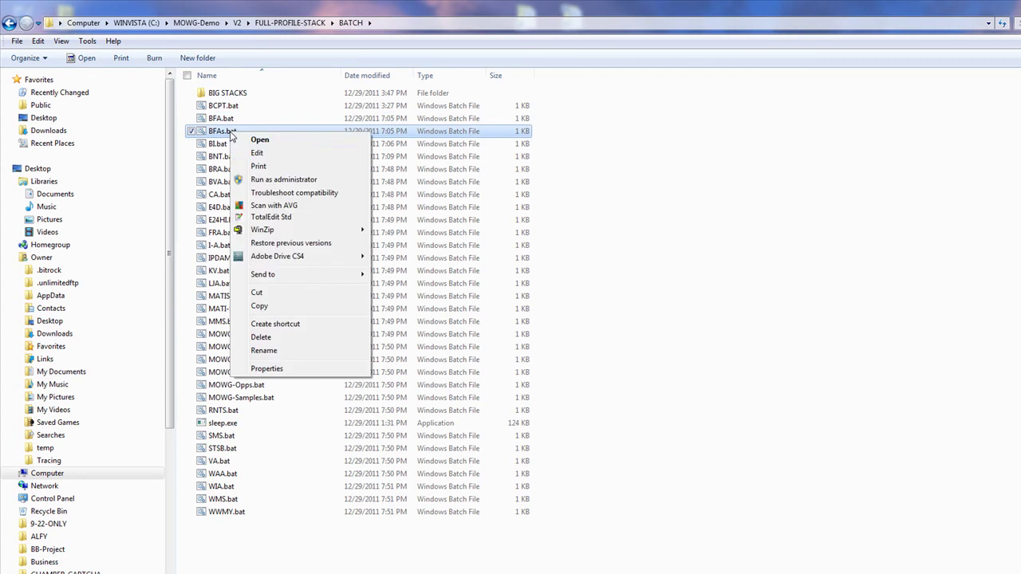
pyautogui.click(258, 152)
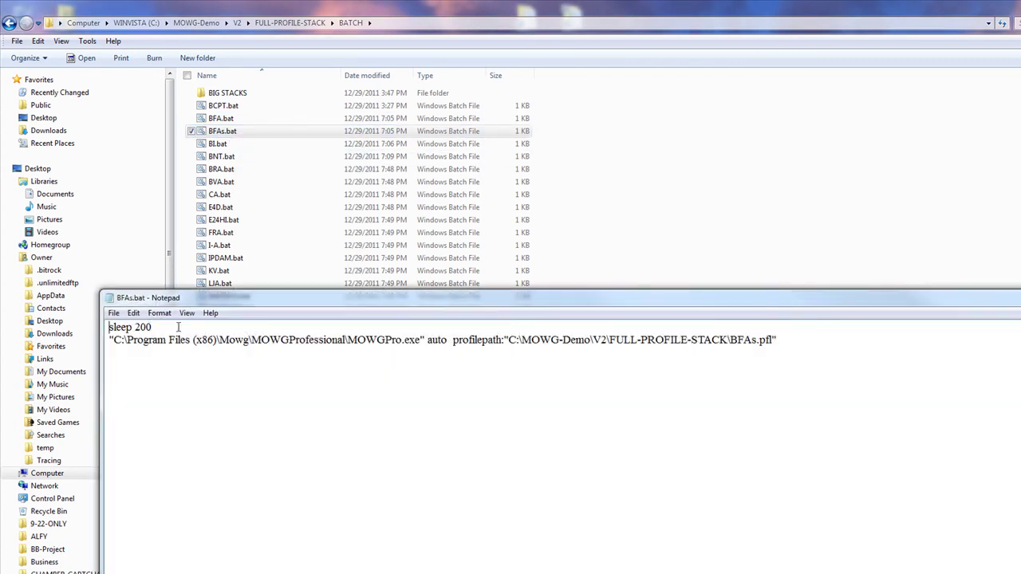
pyautogui.hotkey('alt', 'F4')
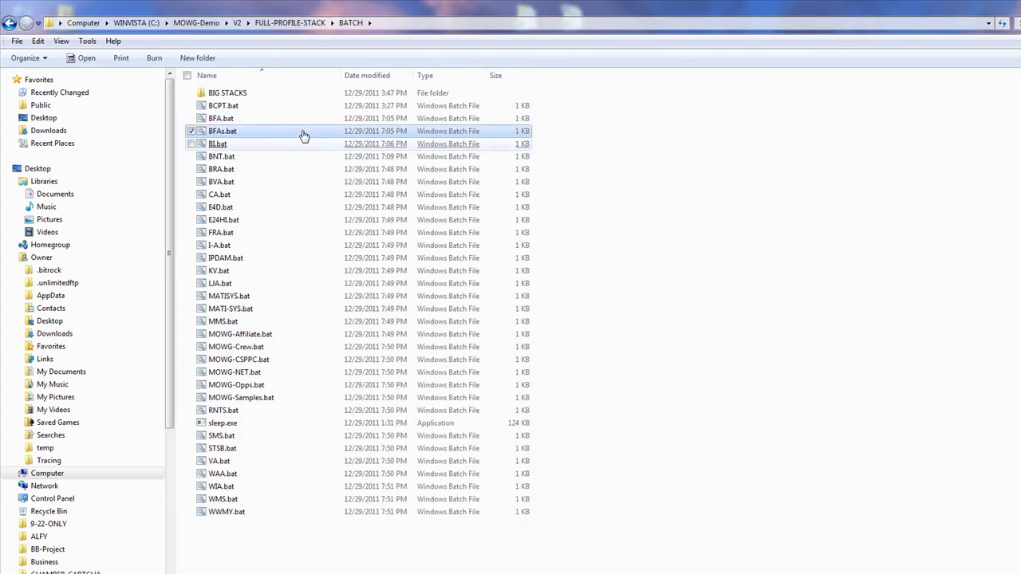
pyautogui.click(217, 145)
pyautogui.rightClick(217, 147)
pyautogui.click(246, 169)
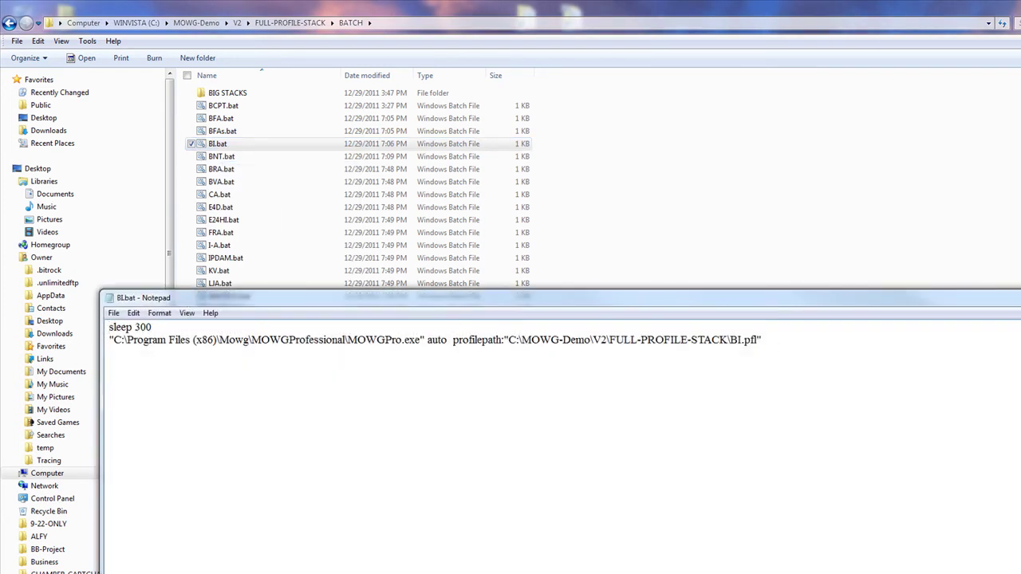
pyautogui.hotkey('alt', 'F4')
# Check the commands in the last batch file, WWMY.bat, close it and clear the BATCH folder window off the desktop.
pyautogui.rightClick(233, 514)
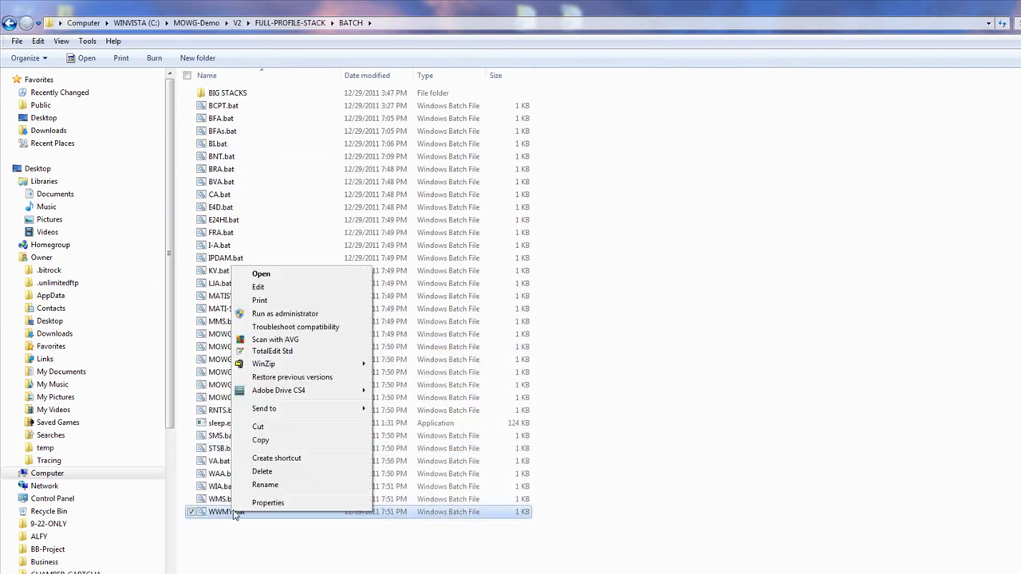
pyautogui.click(283, 288)
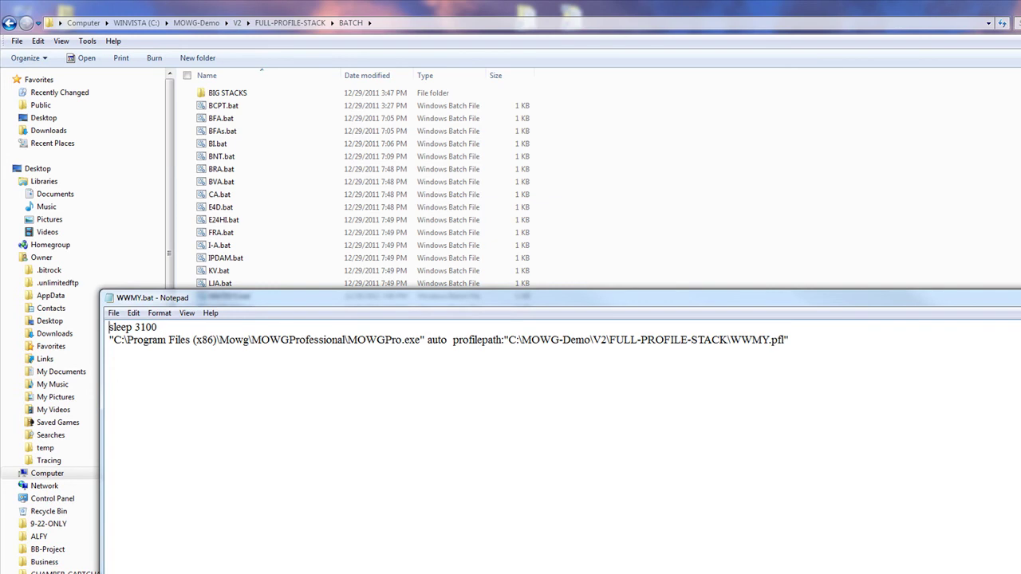
pyautogui.hotkey('alt', 'F4')
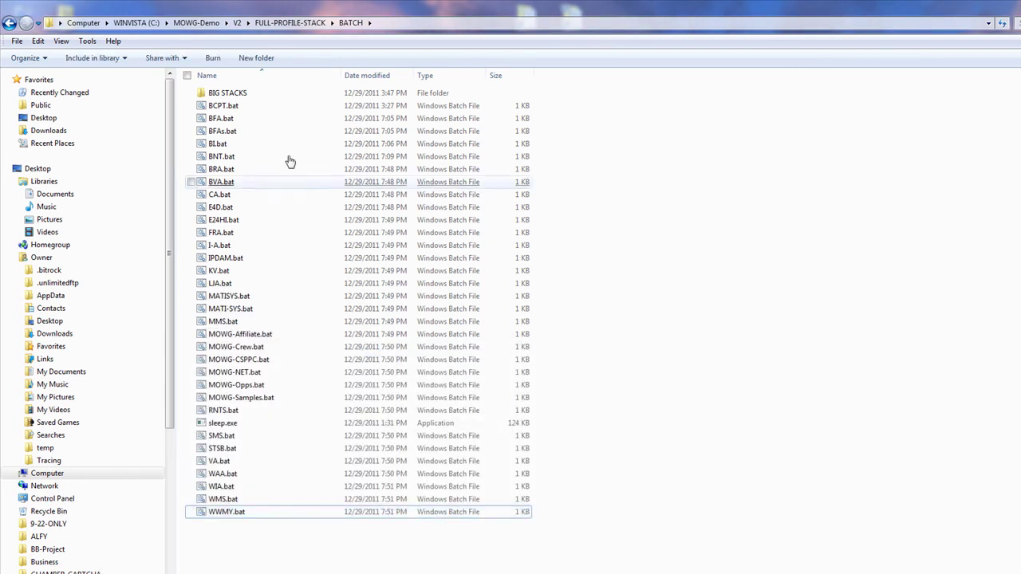
pyautogui.moveTo(363, 12); pyautogui.dragTo(1020, 47)
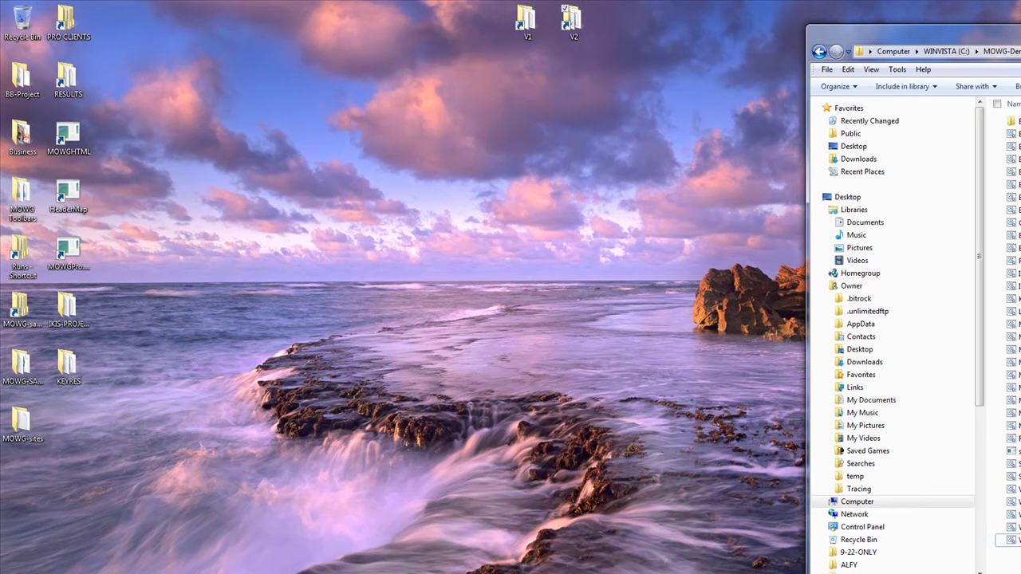
pyautogui.press('super+d')
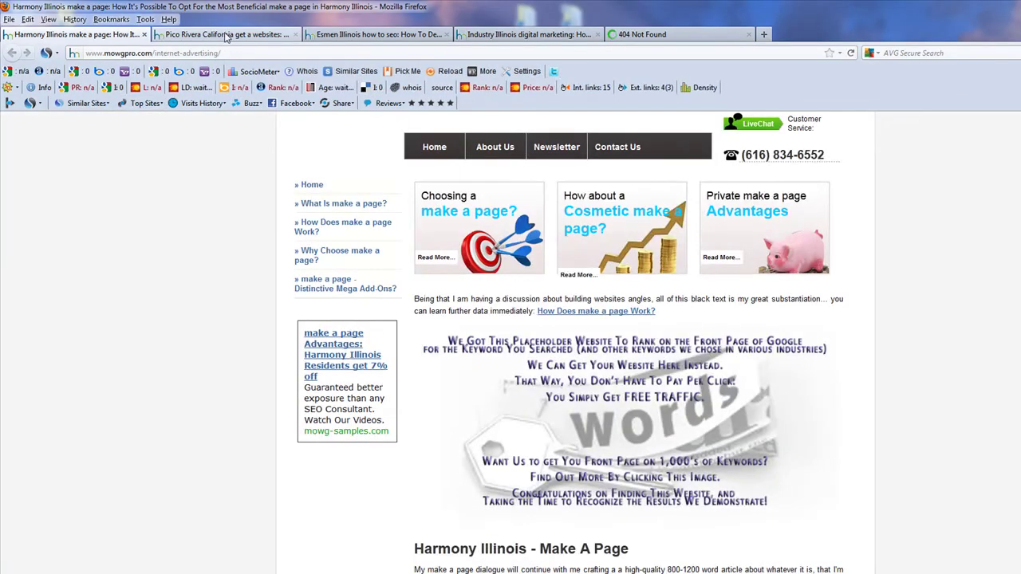
# In Firefox, view the Pico Rivera California and Industry Illinois pages and close the 404 Not Found page.
pyautogui.click(227, 36)
pyautogui.click(533, 36)
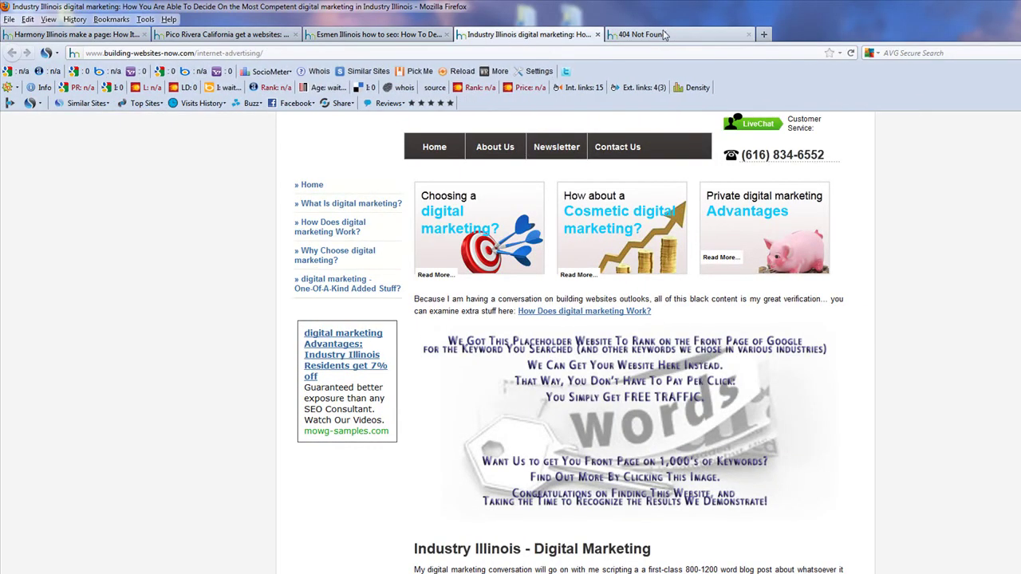
pyautogui.click(744, 34)
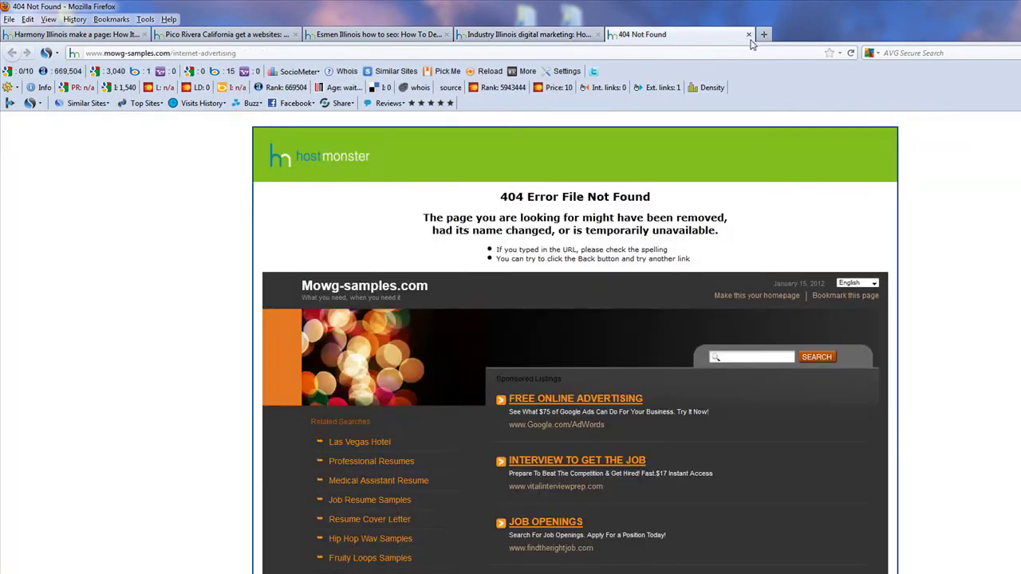
pyautogui.click(745, 35)
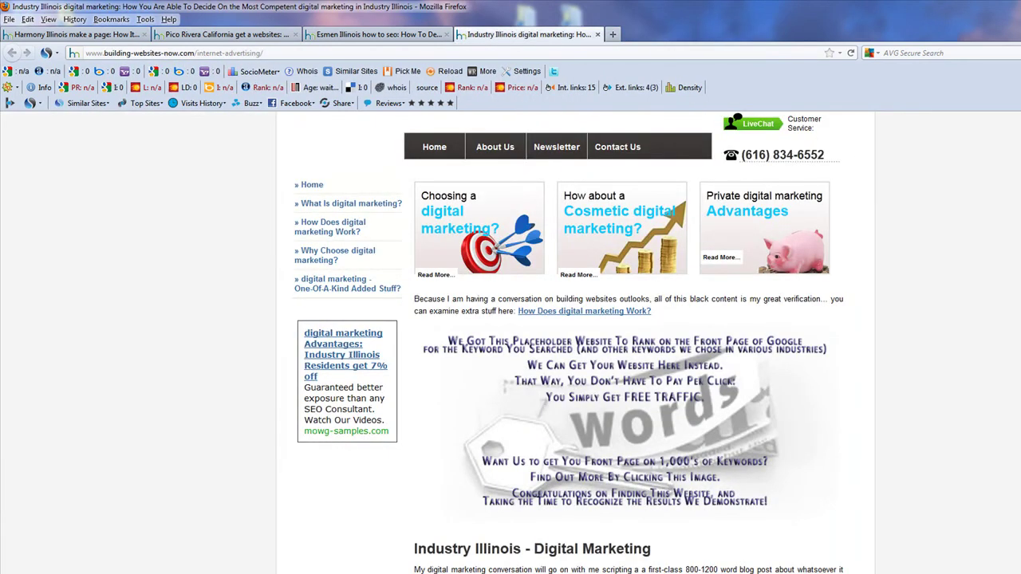
# Follow the Industry Illinois page's related links to the Coffeen Illinois page, view it down to the footer and close Firefox.
pyautogui.scroll(-15, 1018, 402)
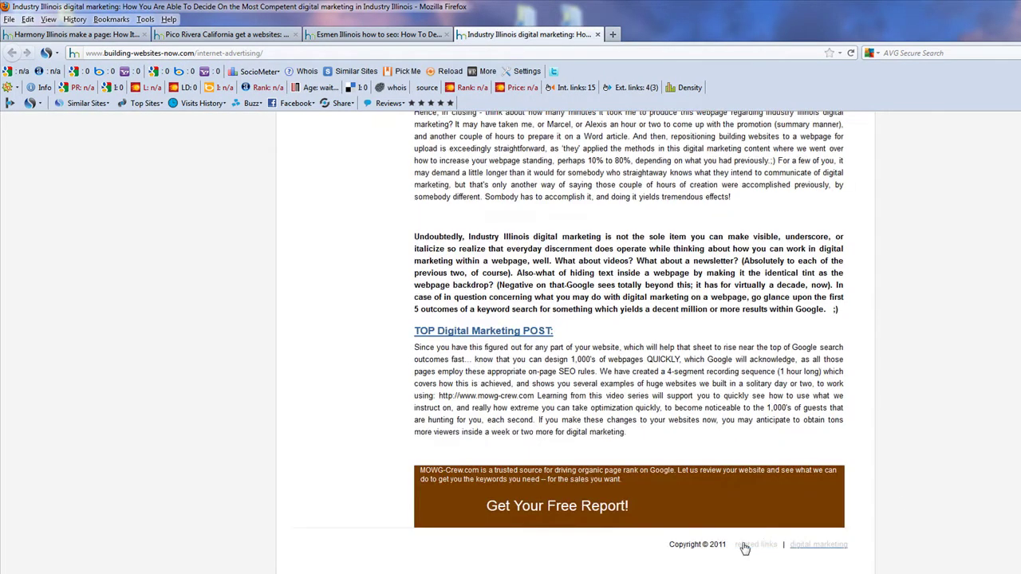
pyautogui.click(764, 540)
pyautogui.click(382, 196)
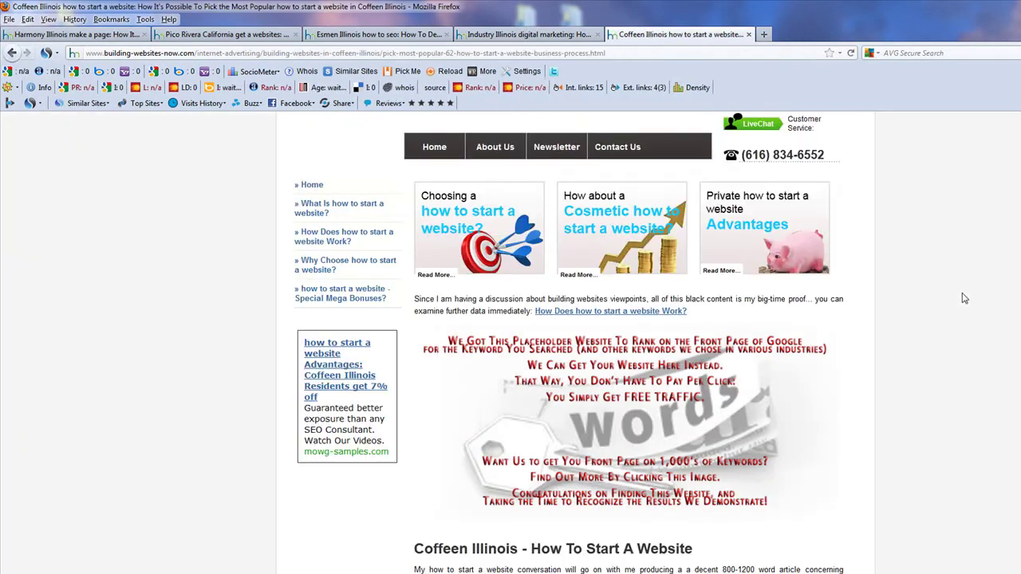
pyautogui.scroll(-15, 1002, 413)
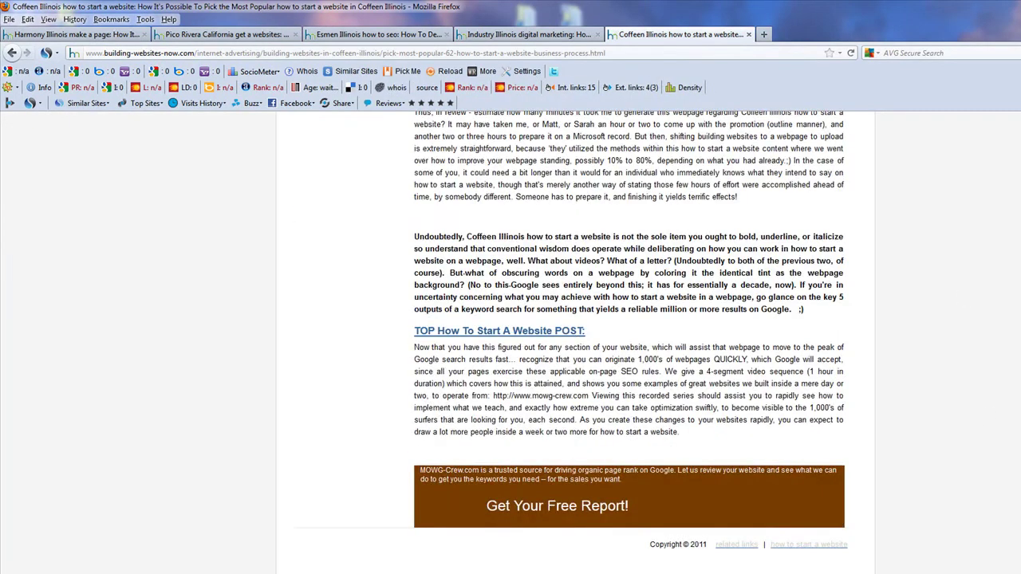
pyautogui.hotkey('alt', 'F4')
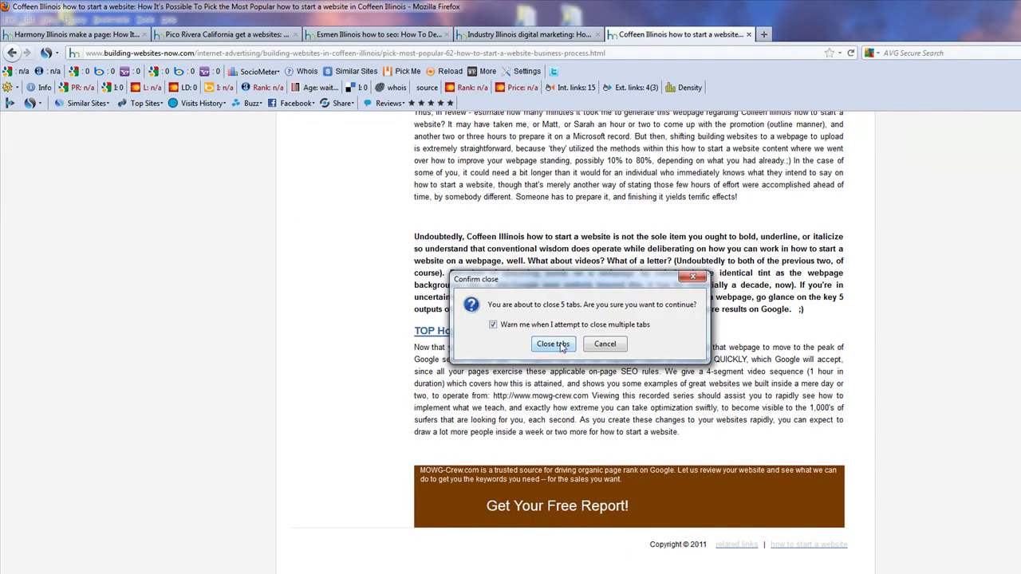
pyautogui.click(558, 345)
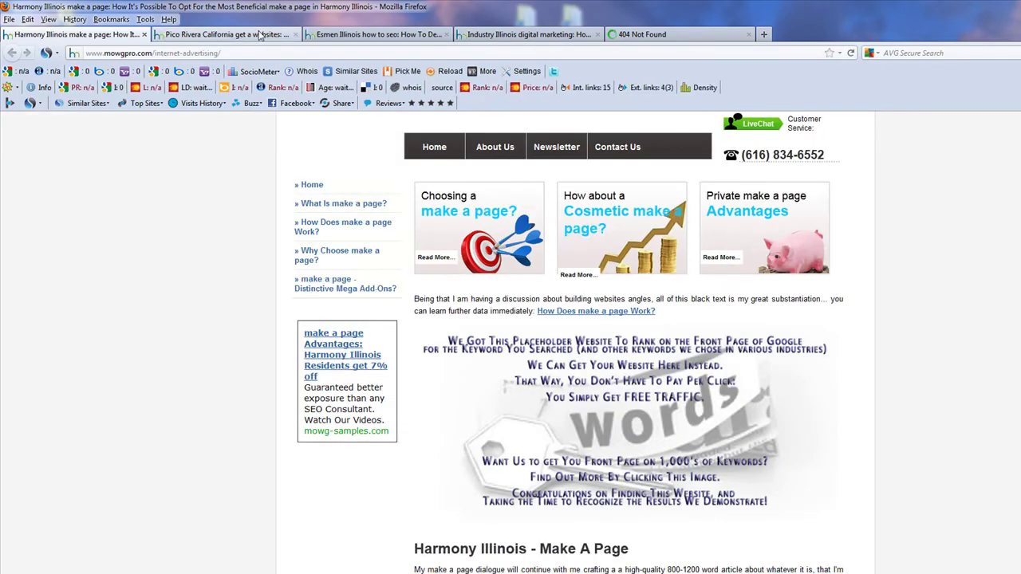
# Open the sitemap from the Pico Rivera California page's related links and go to the mowg-pro.com digital-marketing section.
pyautogui.click(261, 33)
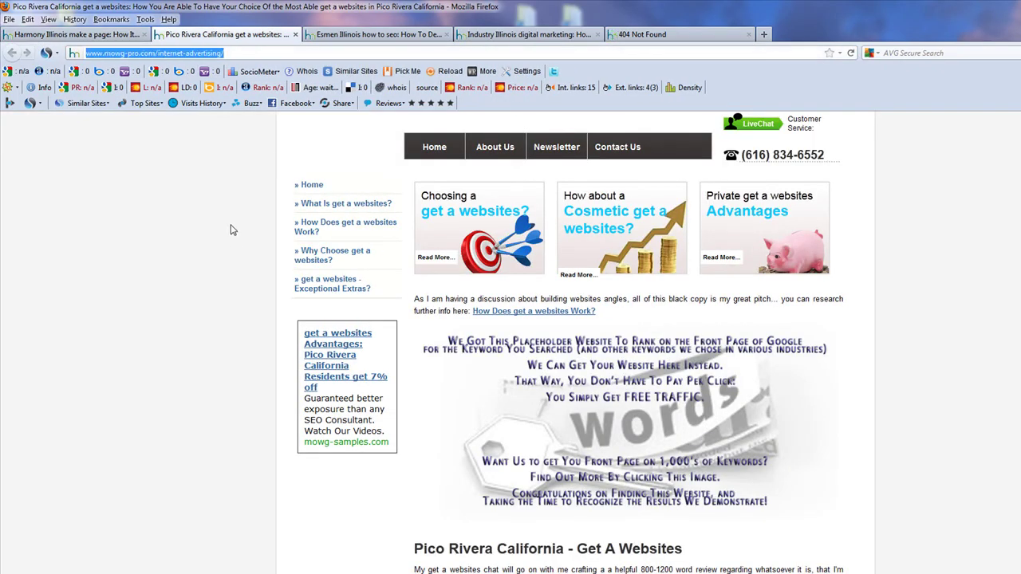
pyautogui.click(177, 233)
pyautogui.scroll(-15, 937, 395)
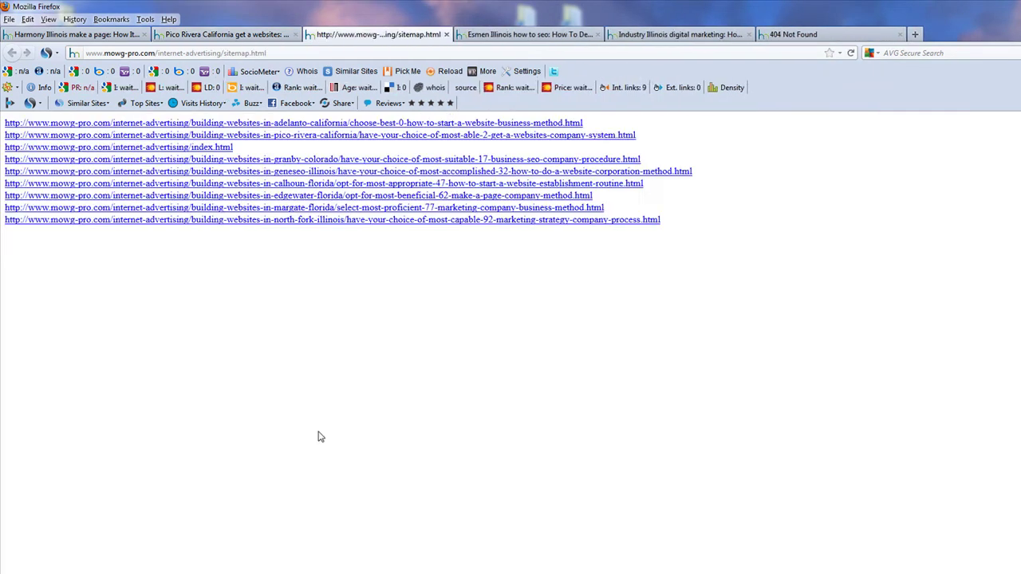
pyautogui.click(236, 205)
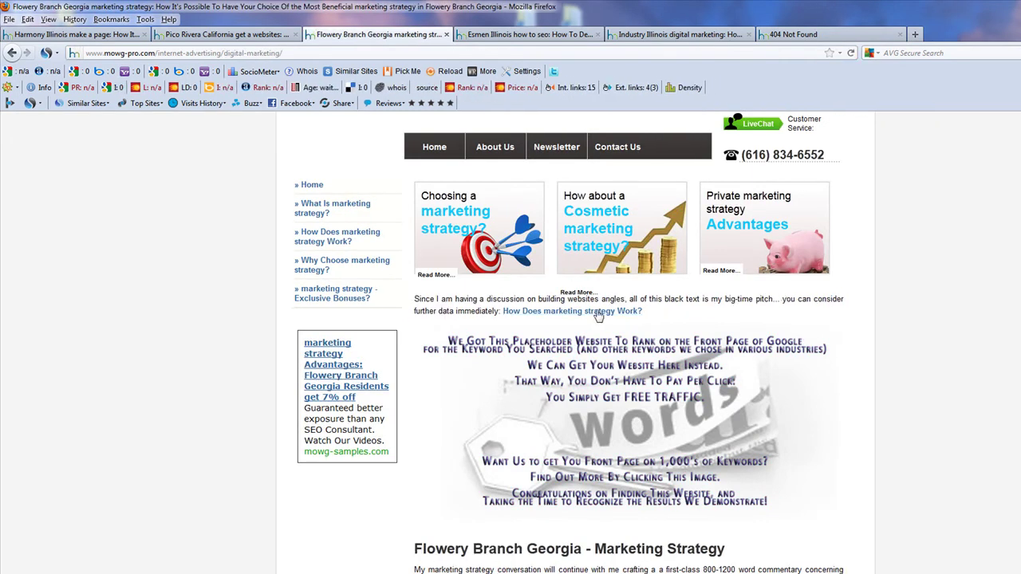
# Examine the Flowery Branch Georgia marketing strategy page from its heading down to the footer links.
pyautogui.scroll(-15, 981, 379)
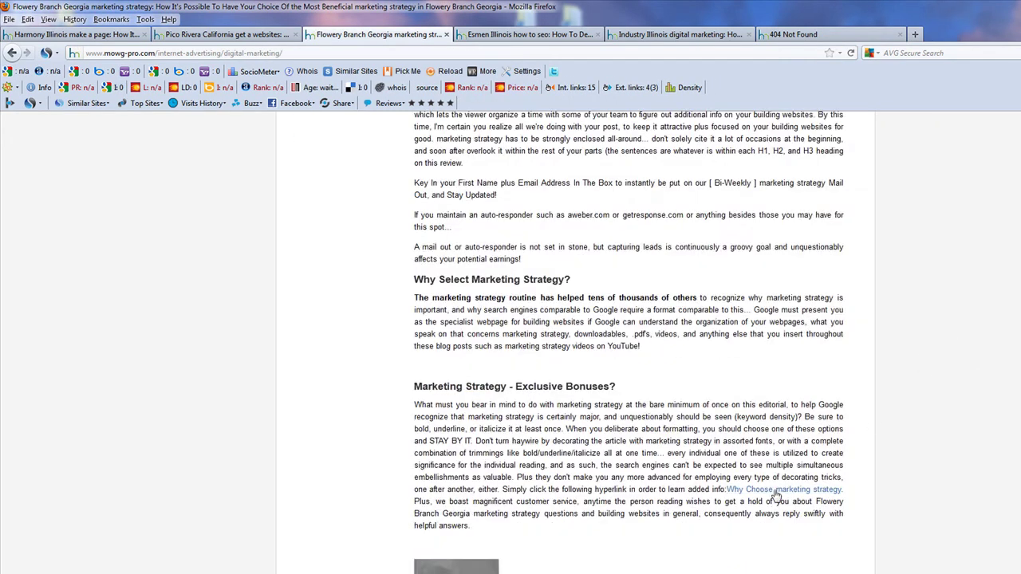
pyautogui.scroll(-7, 759, 391)
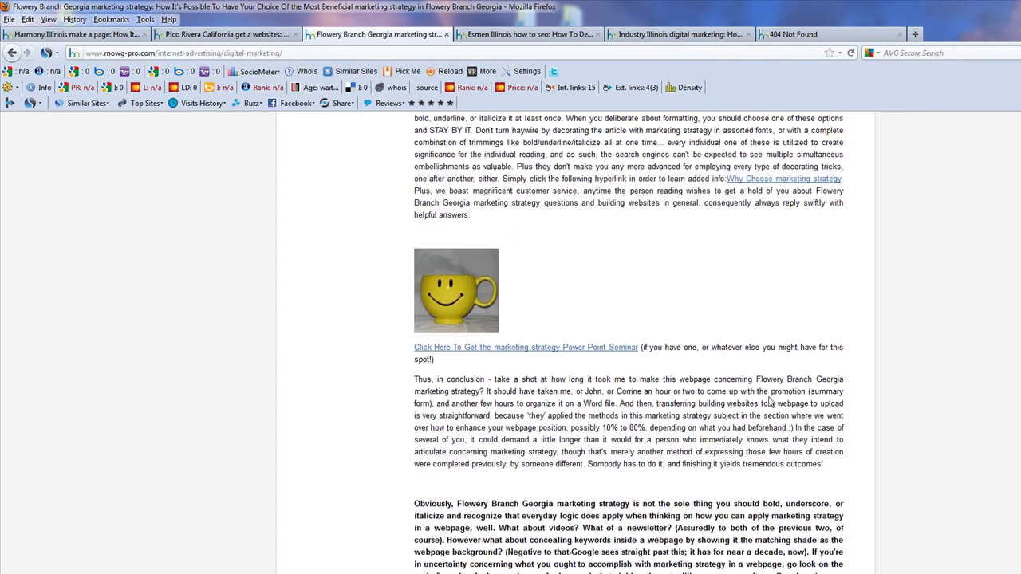
pyautogui.press('Home')
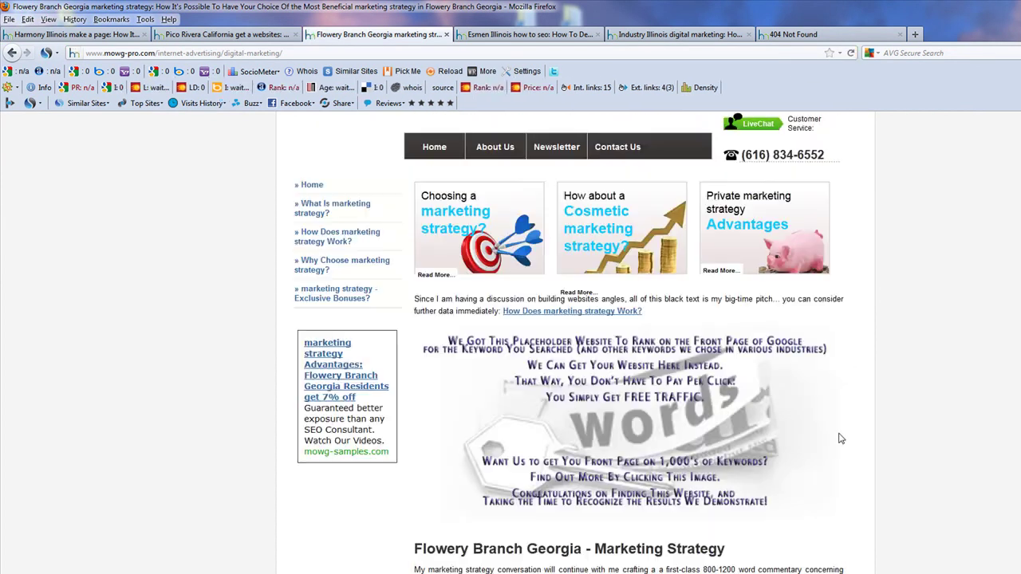
pyautogui.press('End')
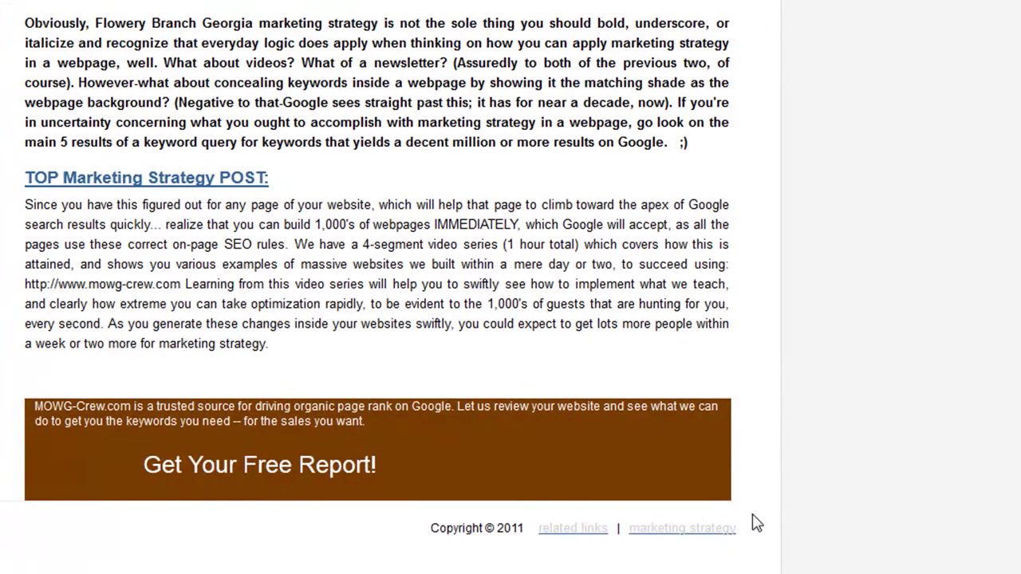
# Highlight and follow the marketing strategy link in the footer to mowg-crew.com, and close Firefox with all its tabs.
pyautogui.moveTo(752, 532); pyautogui.dragTo(629, 528)
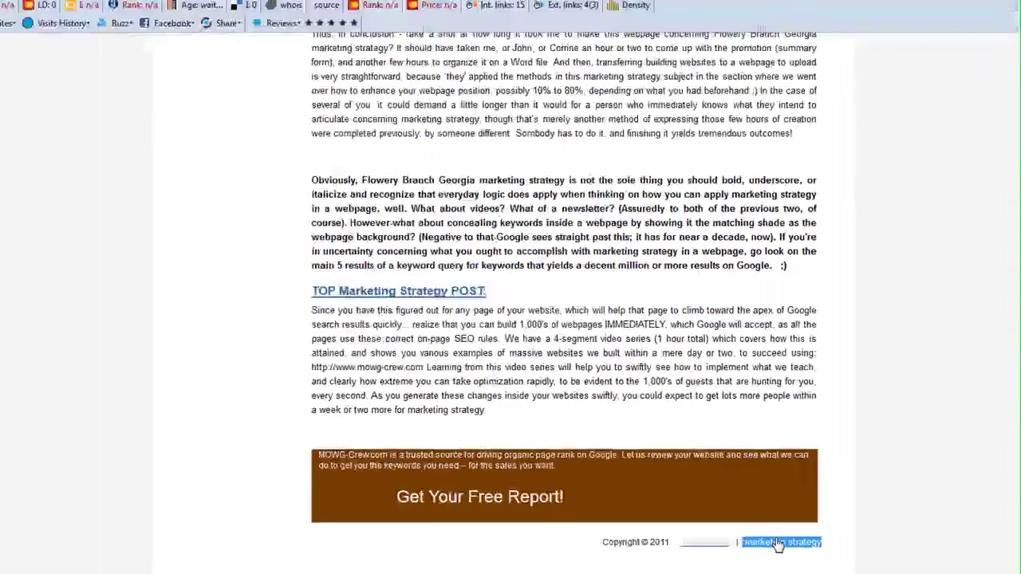
pyautogui.click(670, 531)
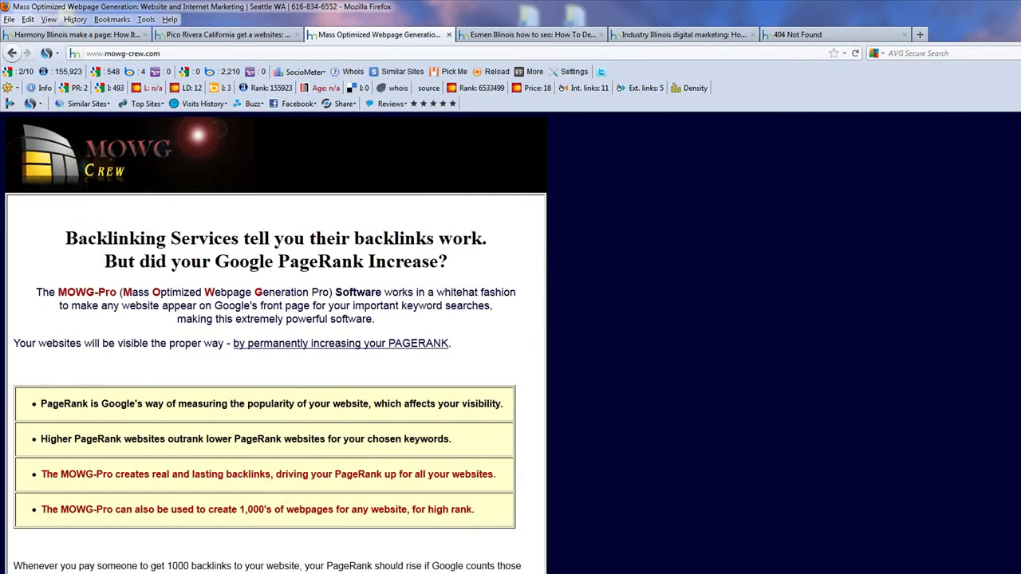
pyautogui.hotkey('alt', 'F4')
pyautogui.click(556, 347)
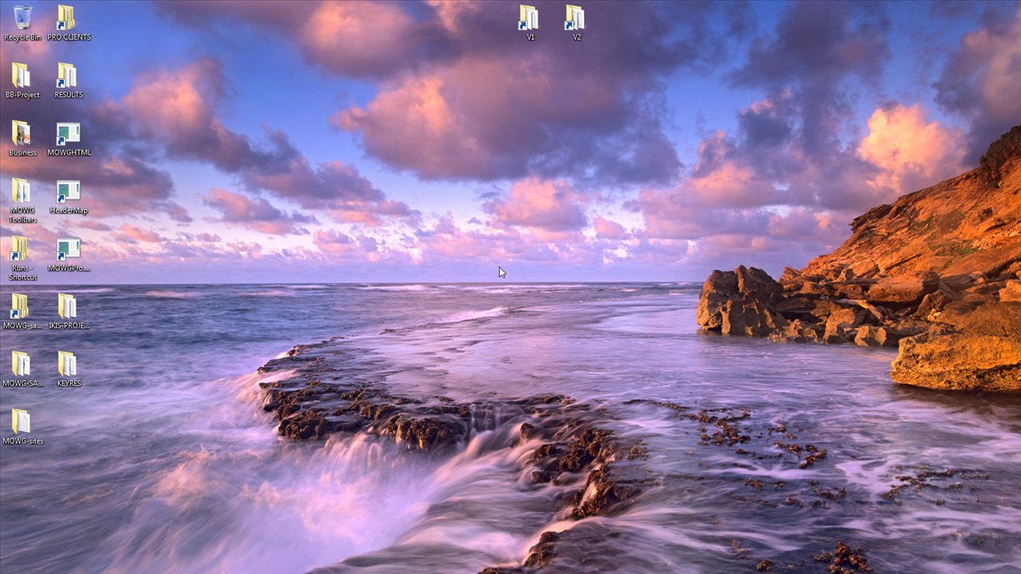
# Open the V2 folder from the desktop, reposition its window to view the contents, and close it.
pyautogui.click(574, 19)
pyautogui.press('Return')
pyautogui.moveTo(464, 56); pyautogui.dragTo(368, 31)
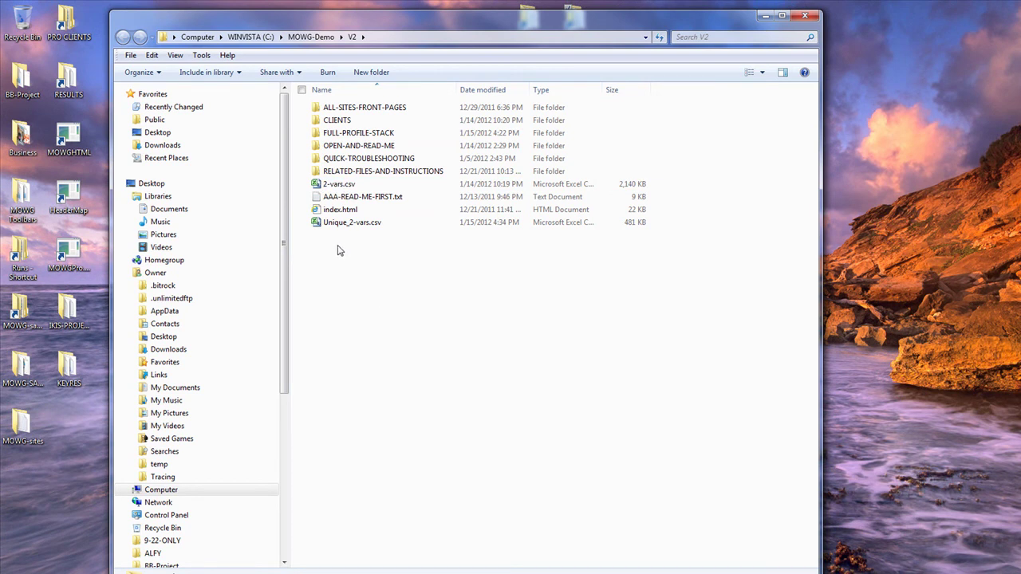
pyautogui.click(805, 16)
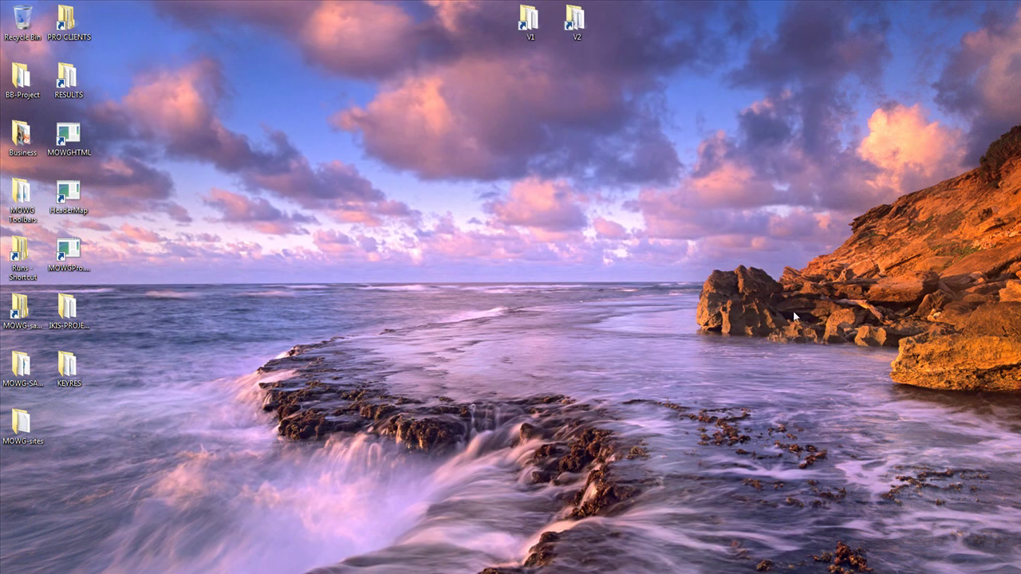